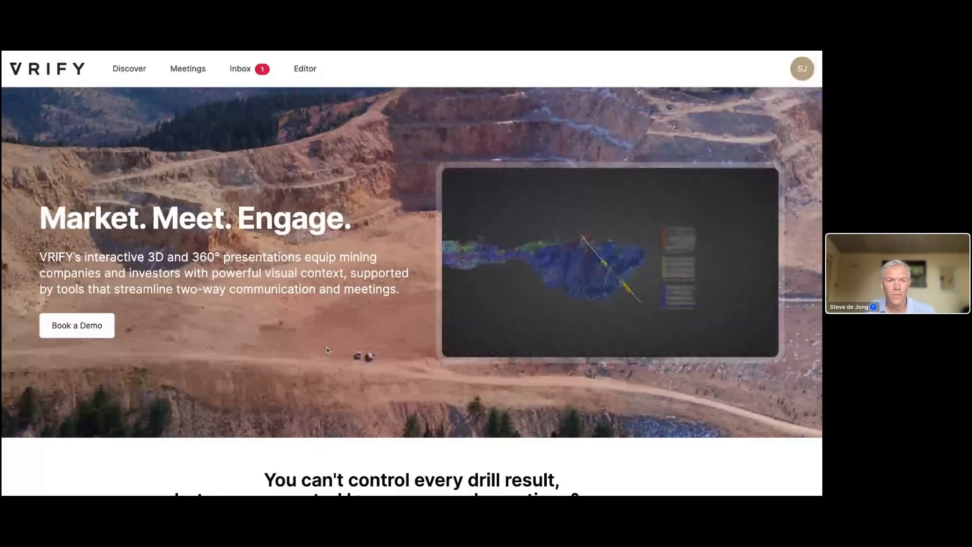
Open the Webinar 3D Presentation deck from the company's decks in the Editor.
scroll(355, 248, "down", 1)
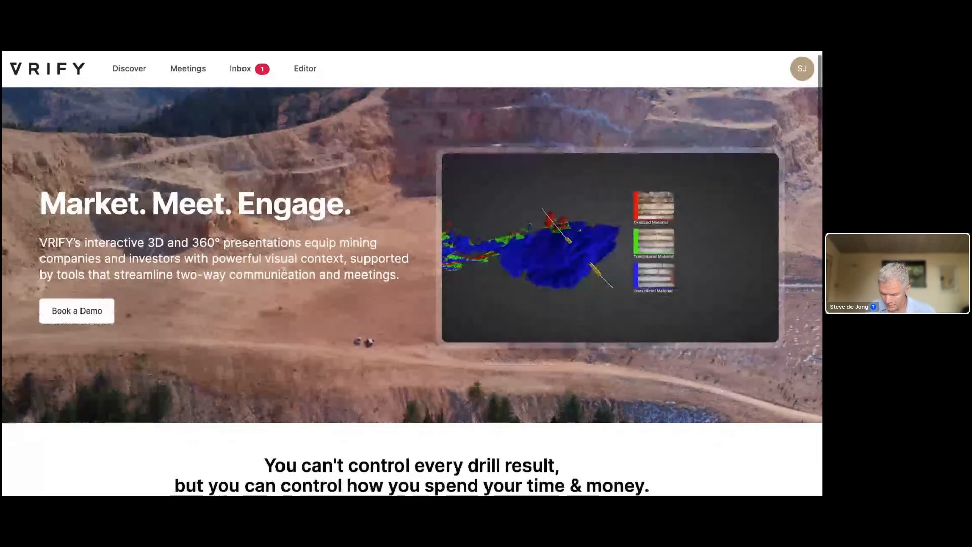
scroll(285, 274, "up", 1)
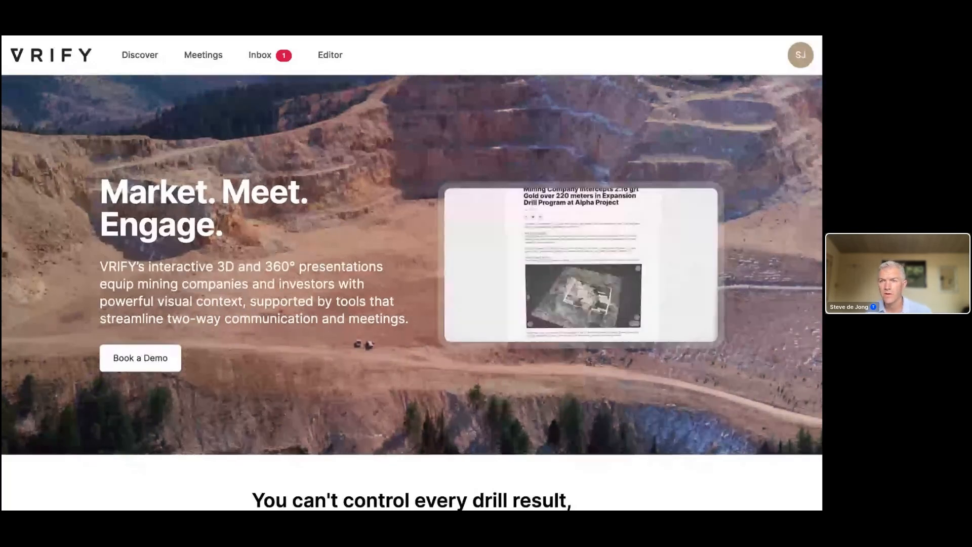
left_click(331, 56)
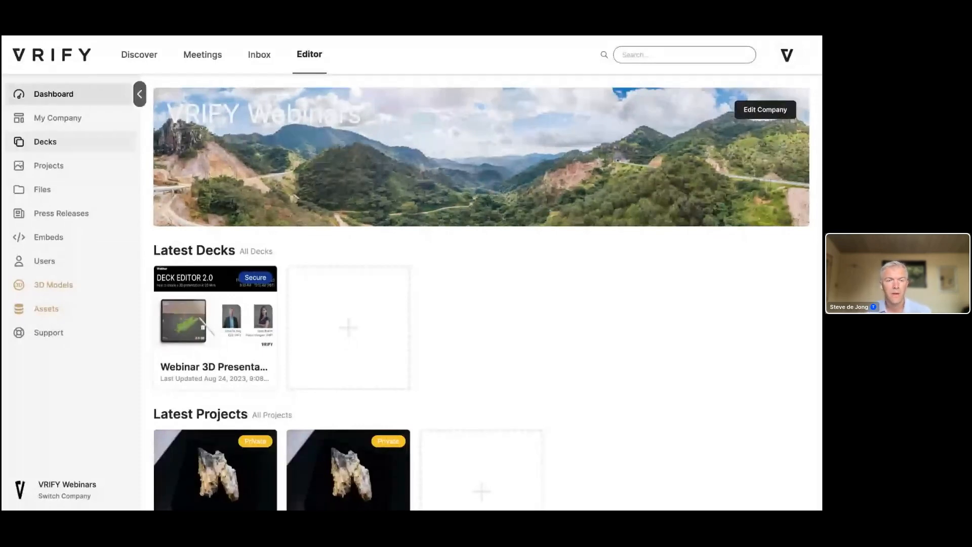
left_click(61, 145)
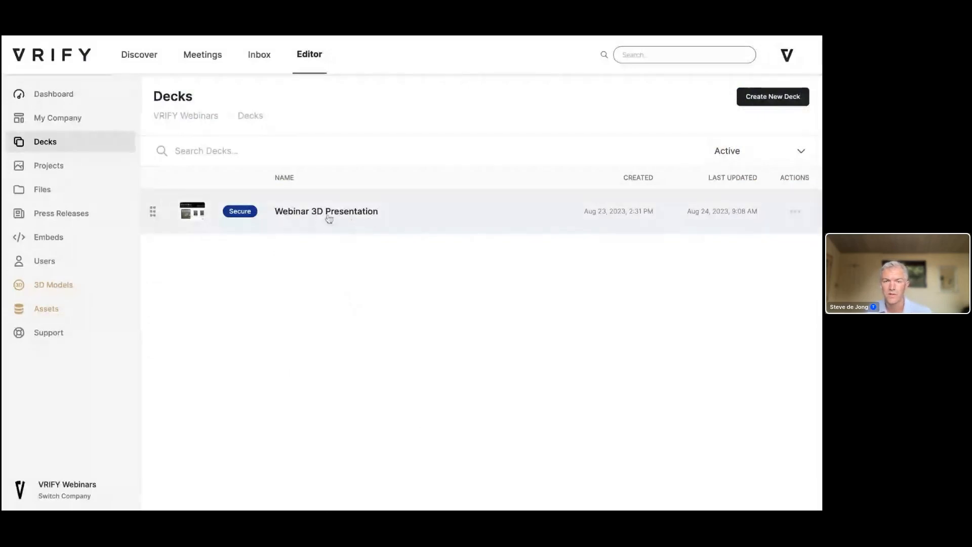
left_click(395, 219)
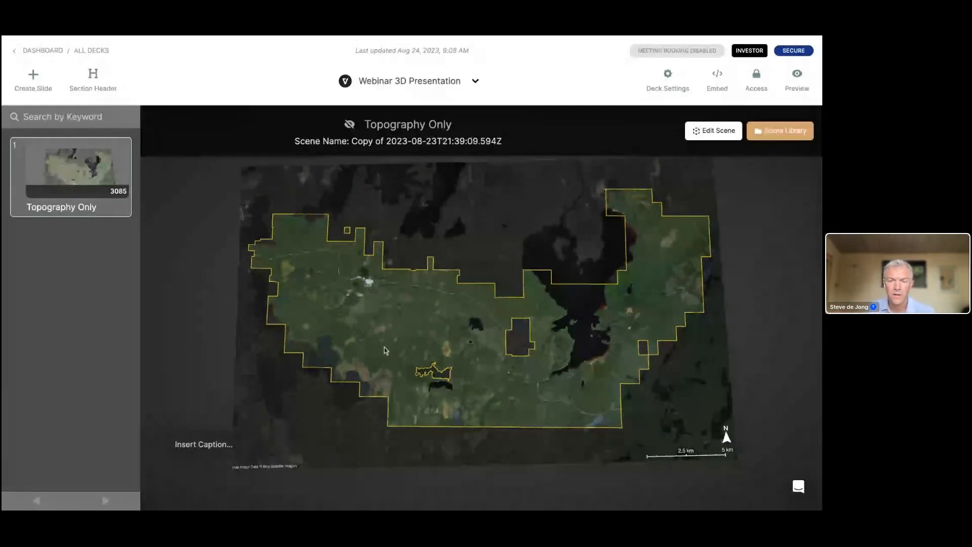
left_click_drag(385, 350, 443, 349)
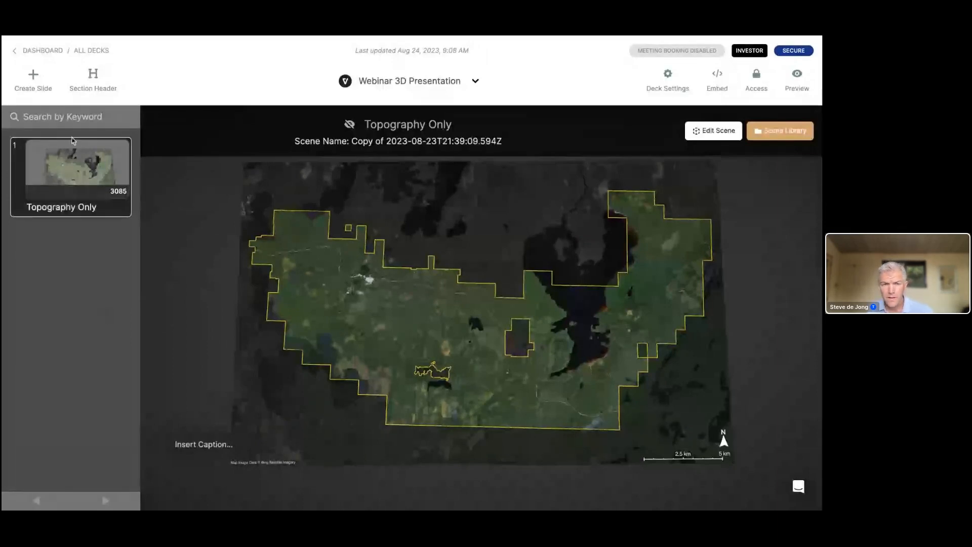
left_click(40, 84)
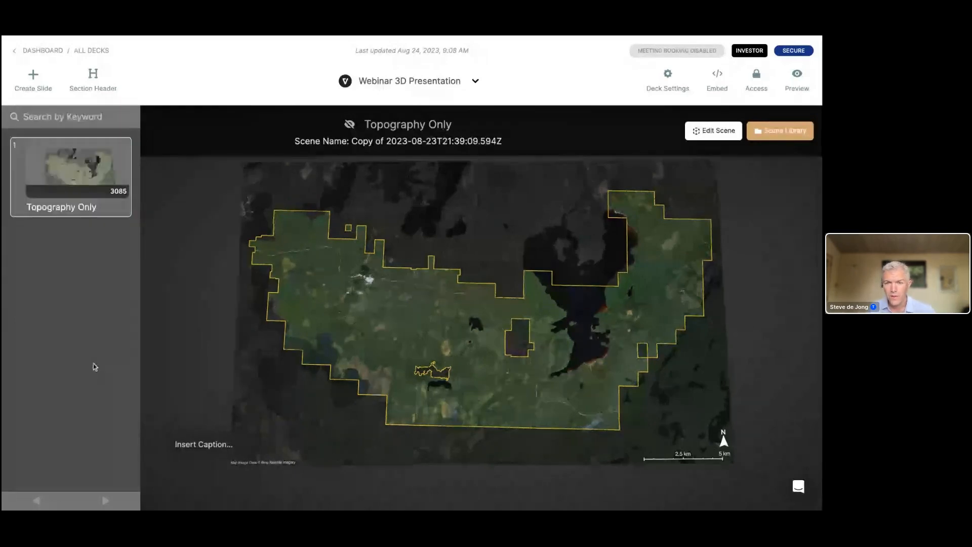
left_click_drag(416, 345, 550, 352)
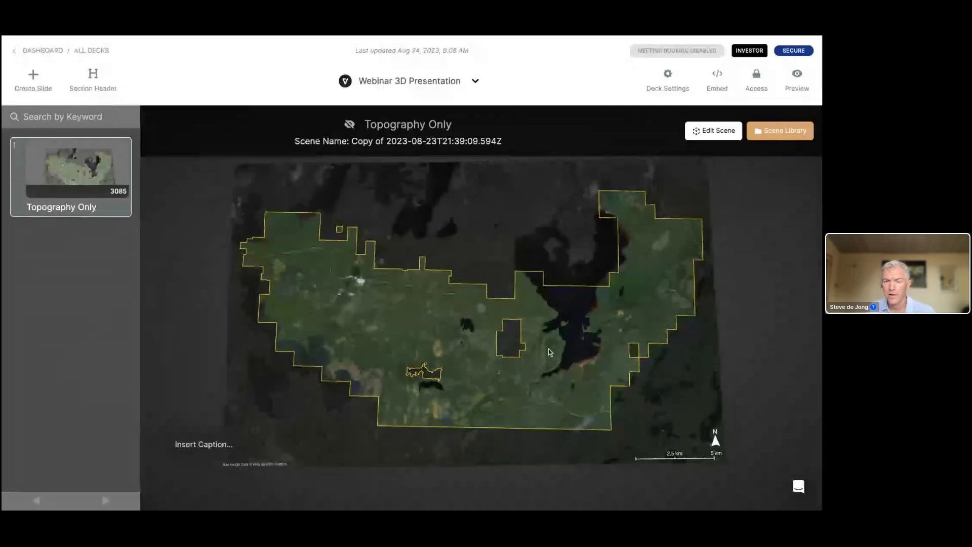
scroll(549, 352, "down", 1)
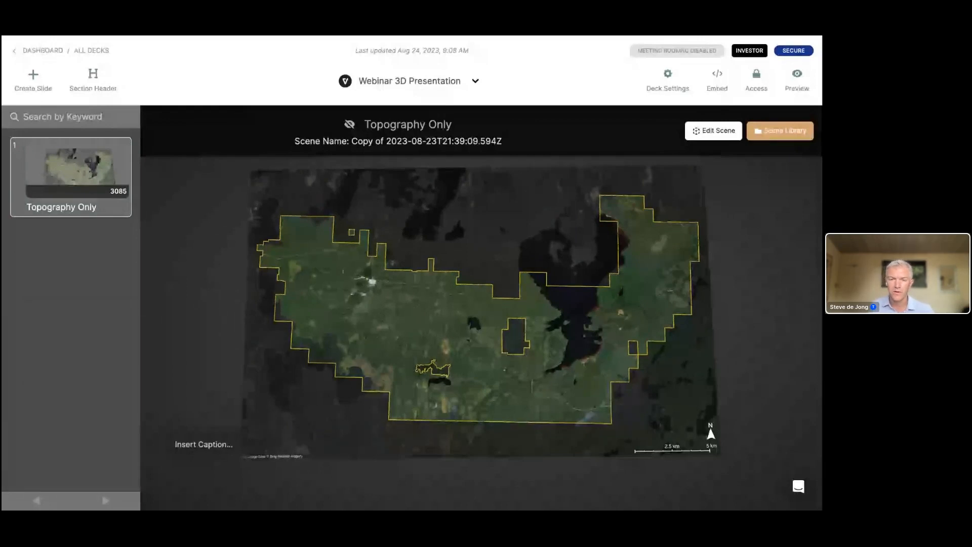
scroll(481, 308, "up", 1)
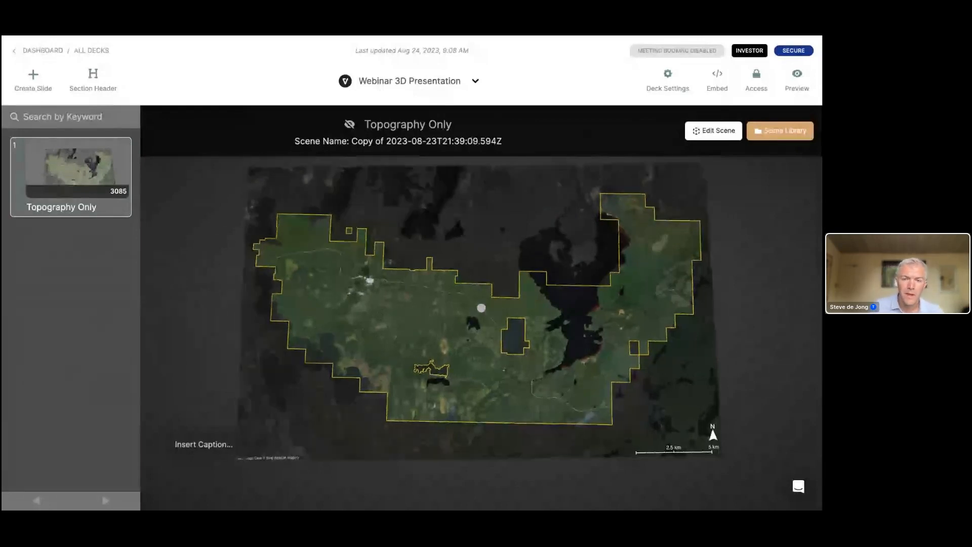
mouse_move(475, 354)
left_mouse_down()
mouse_move(442, 314)
mouse_move(482, 338)
left_mouse_up()
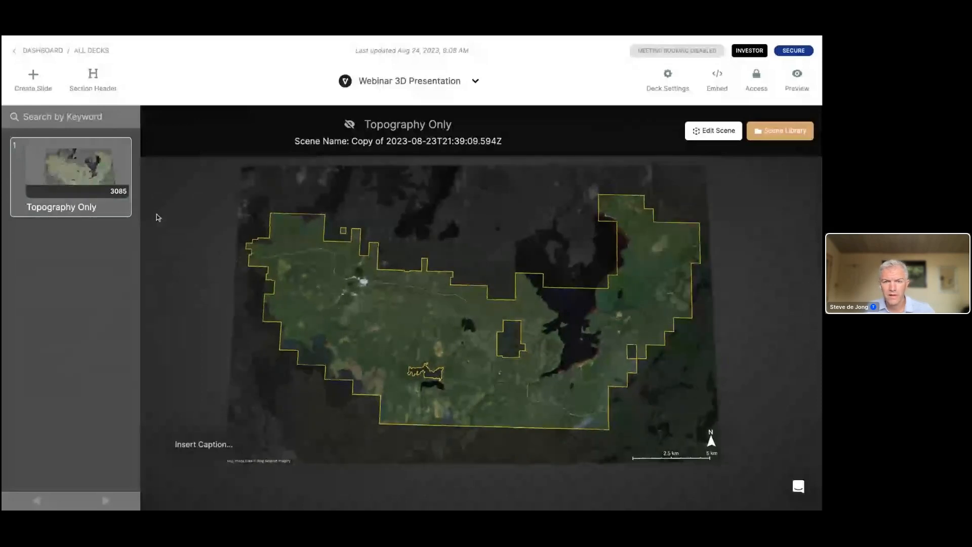
left_click_drag(398, 340, 398, 340)
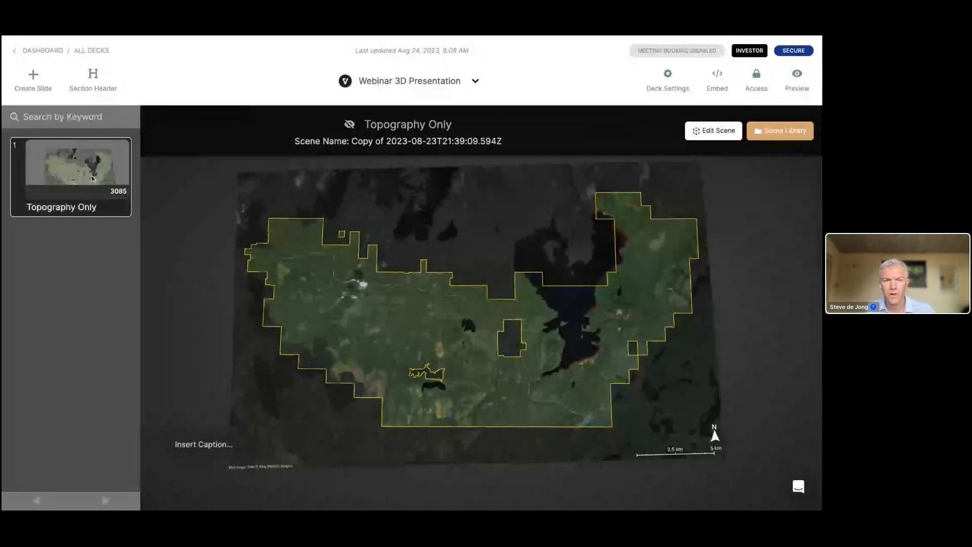
Duplicate the Topography Only slide as a new scene and title the copy "Chimo Close Up".
right_click(75, 172)
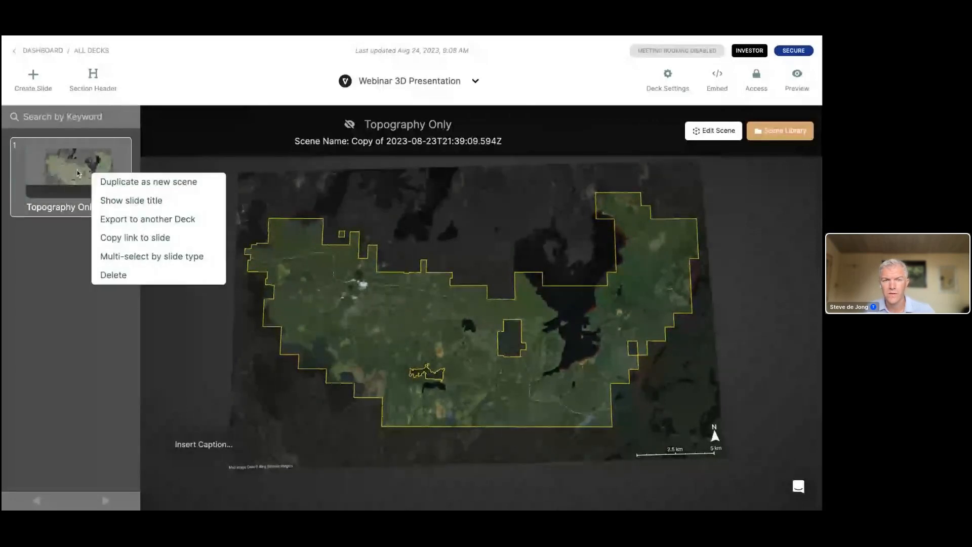
left_click(155, 184)
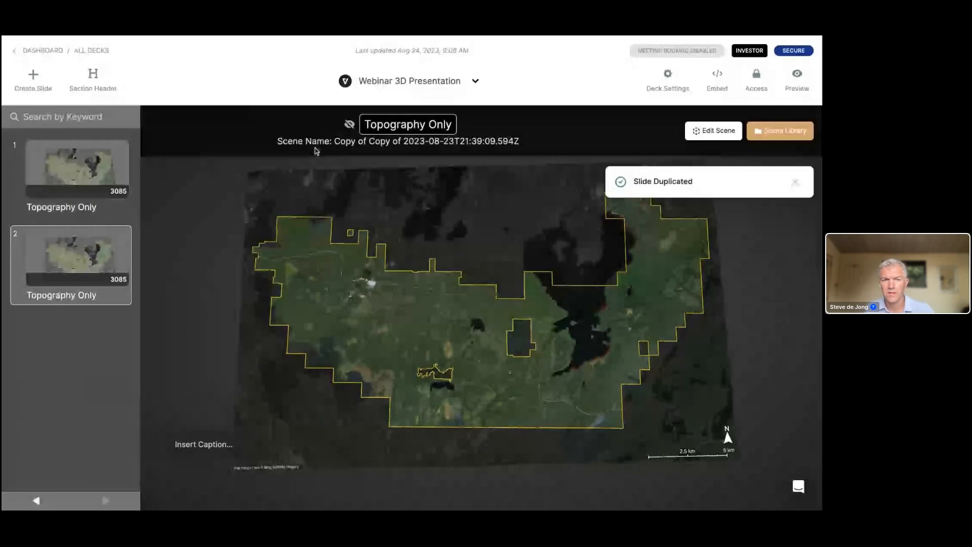
triple_click(387, 126)
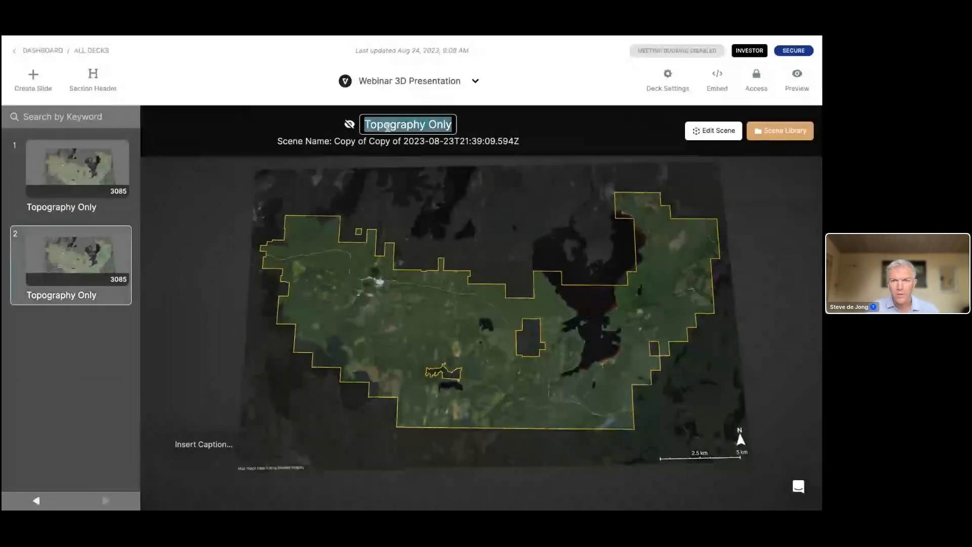
type("Chimo Close UP")
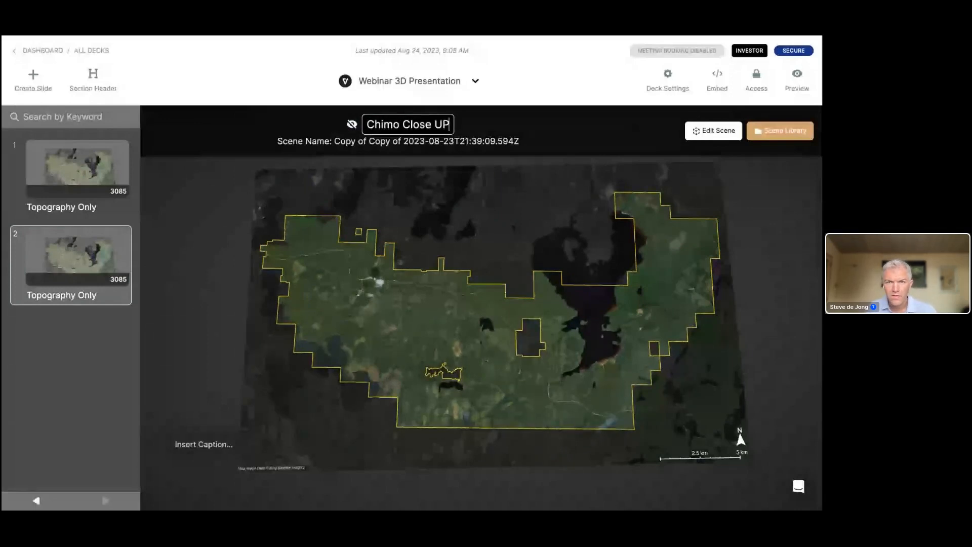
key("BackSpace")
type("p")
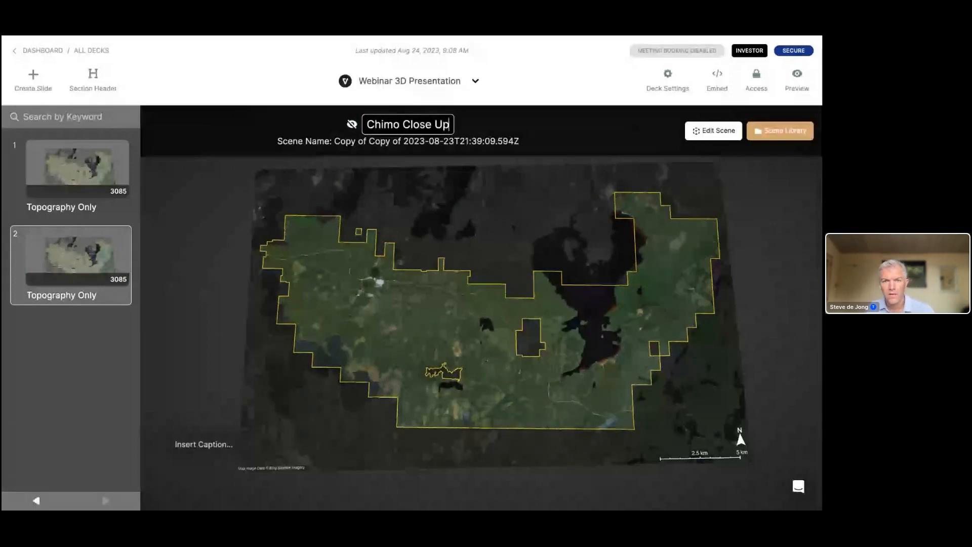
left_click(536, 277)
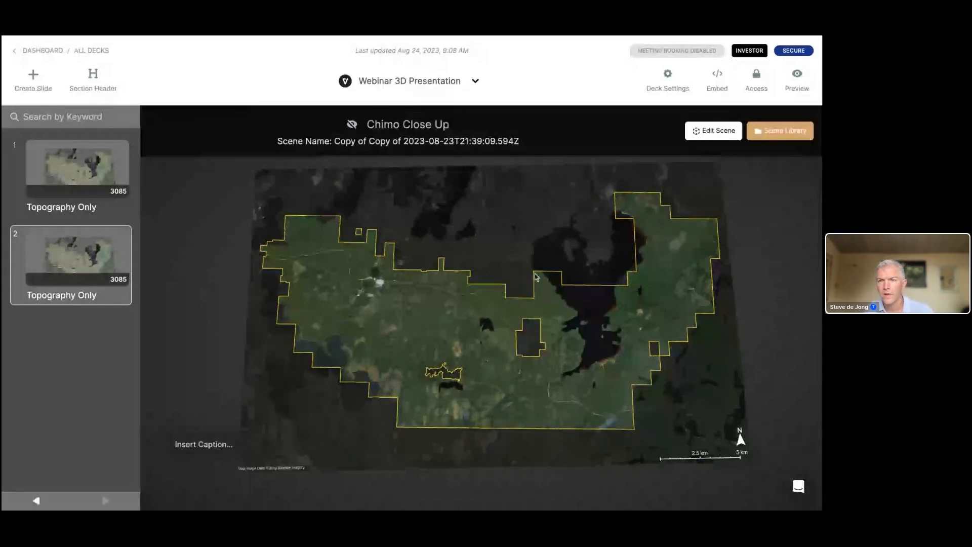
Open the Chimo Close Up scene for editing and frame its view closely on the mine site and tailings area.
left_click(726, 135)
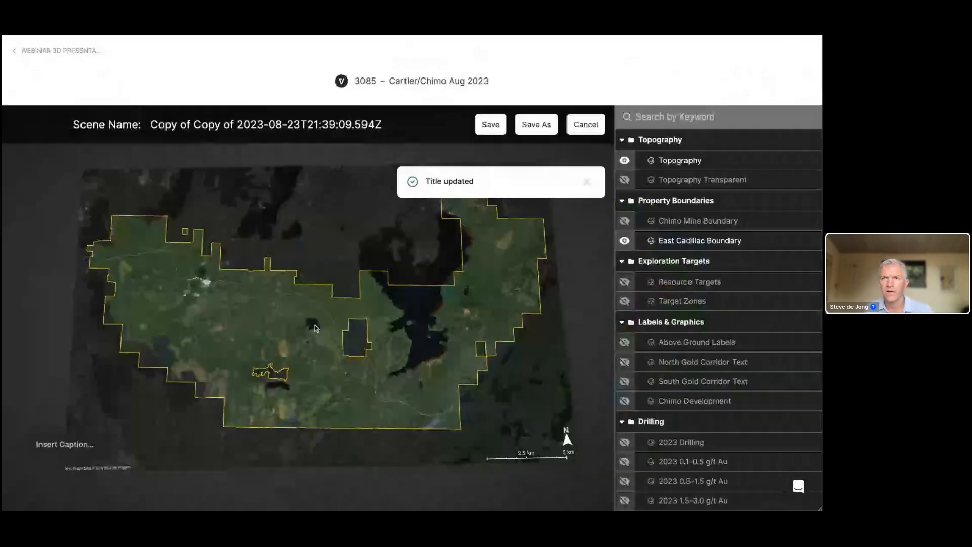
left_click_drag(314, 325, 430, 335)
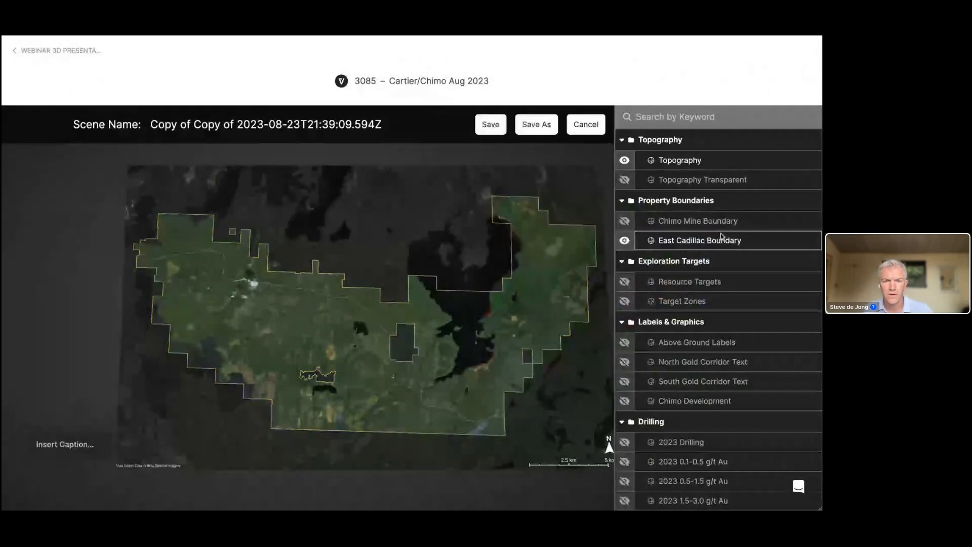
scroll(231, 308, "up", 3)
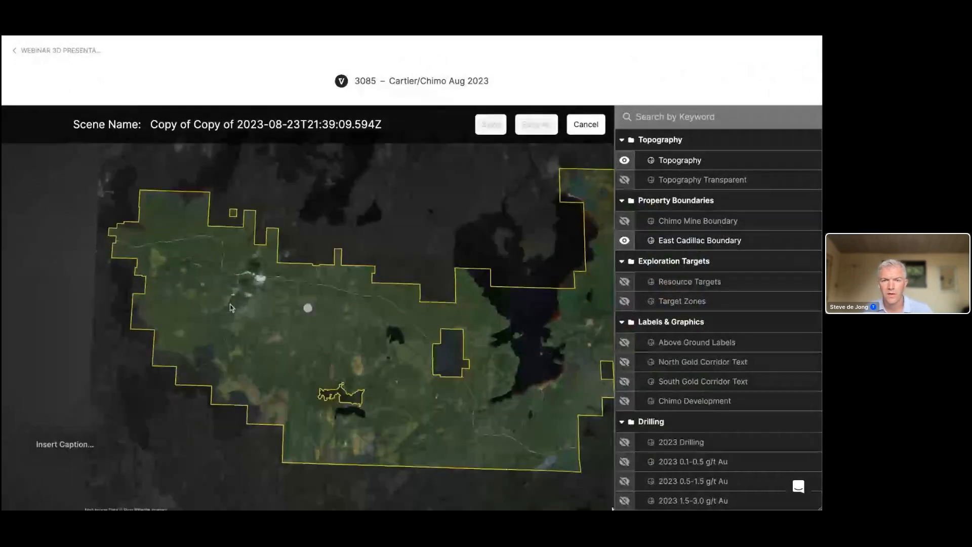
scroll(230, 307, "up", 3)
scroll(269, 318, "up", 3)
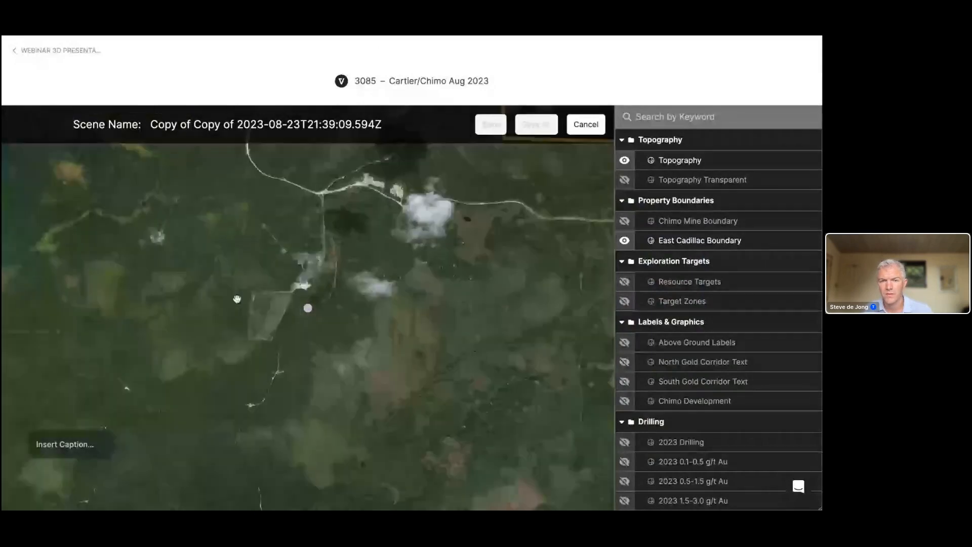
right_click_drag(307, 292, 350, 321)
scroll(350, 320, "up", 2)
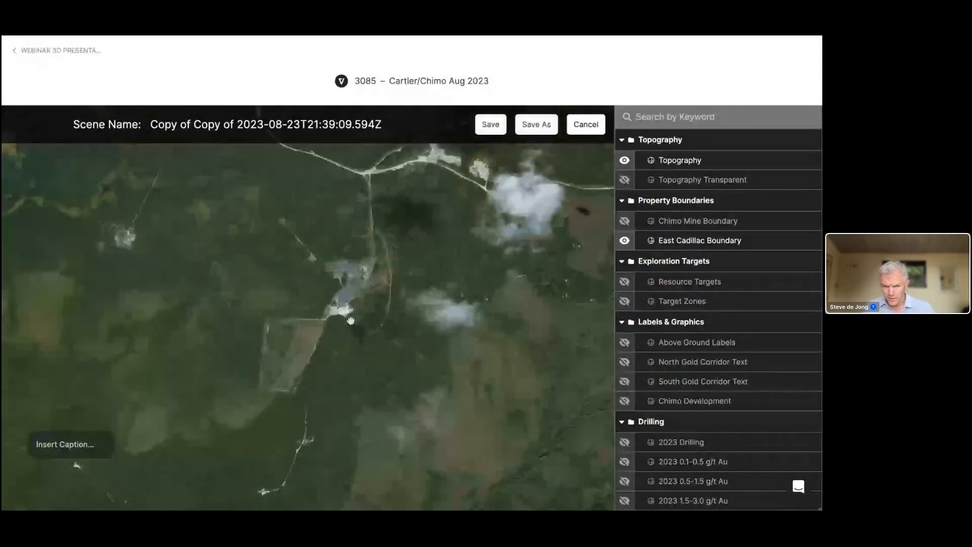
scroll(350, 320, "down", 3)
scroll(350, 320, "down", 3)
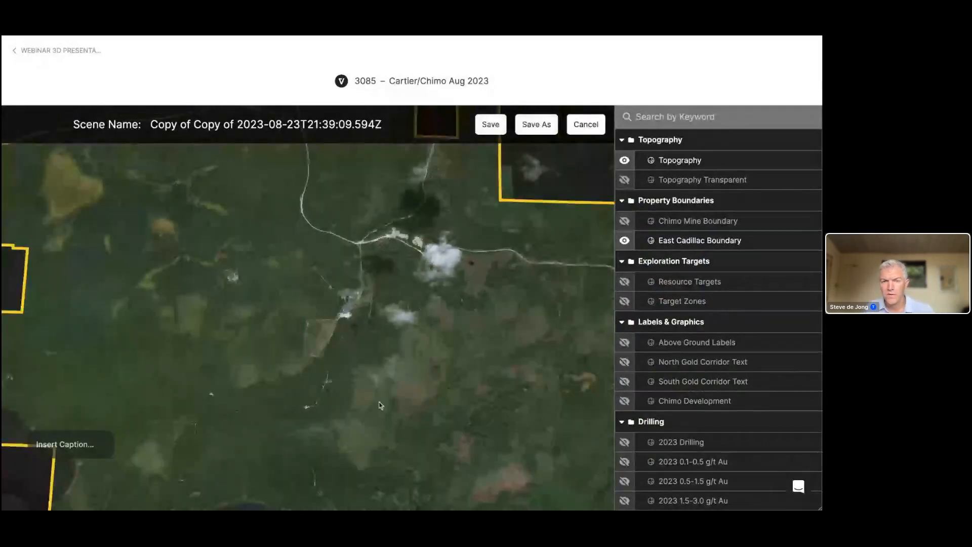
scroll(369, 403, "up", 2)
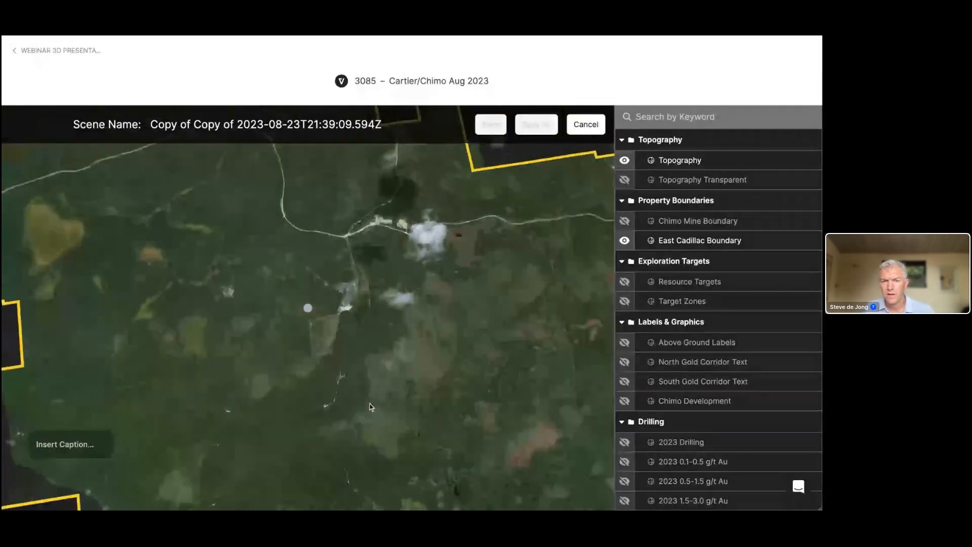
scroll(370, 404, "down", 3)
left_click_drag(370, 404, 412, 403)
left_click_drag(367, 381, 345, 367)
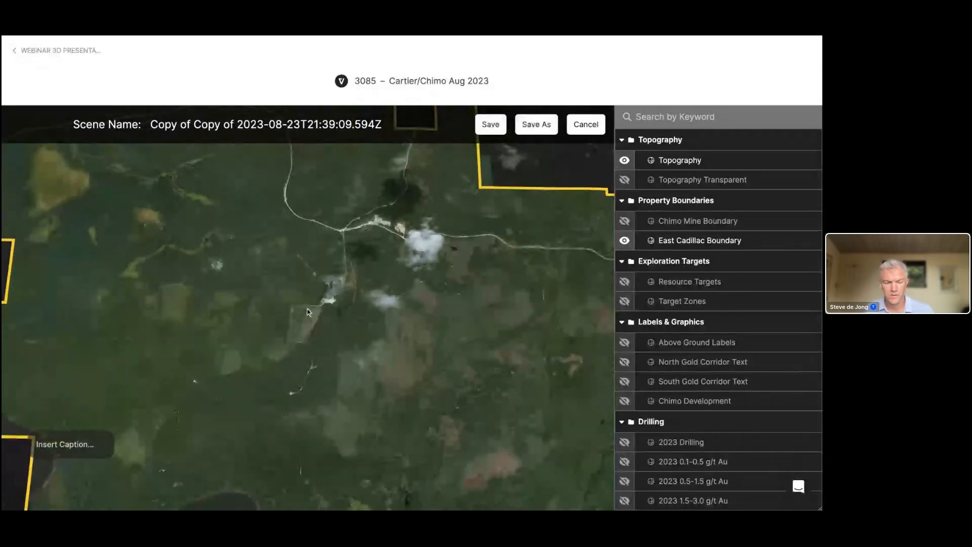
scroll(307, 325, "up", 3)
left_click_drag(333, 340, 353, 380)
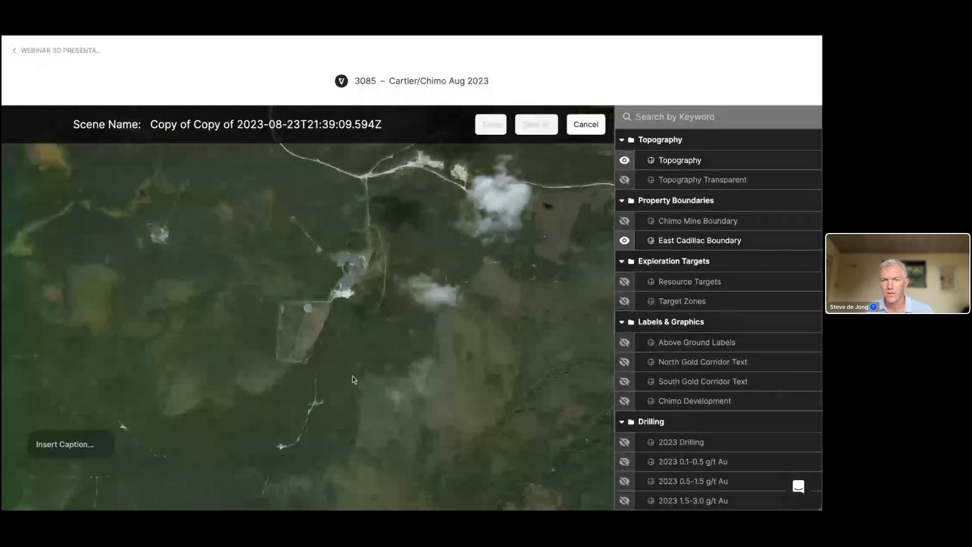
Show the Chimo Mine Boundary and Above Ground Labels layers and tilt the scene to an oblique view of the site.
left_click(625, 221)
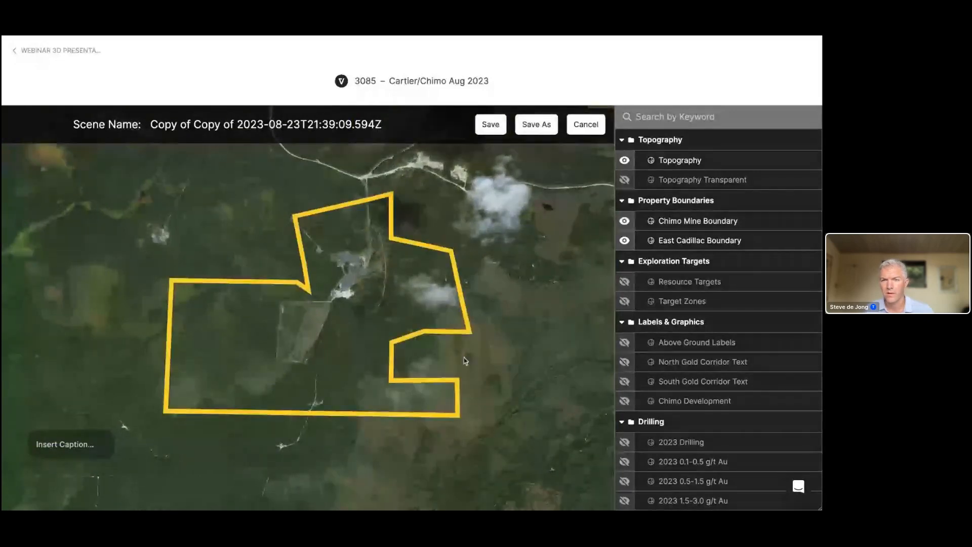
left_click_drag(464, 358, 465, 331)
scroll(671, 281, "down", 2)
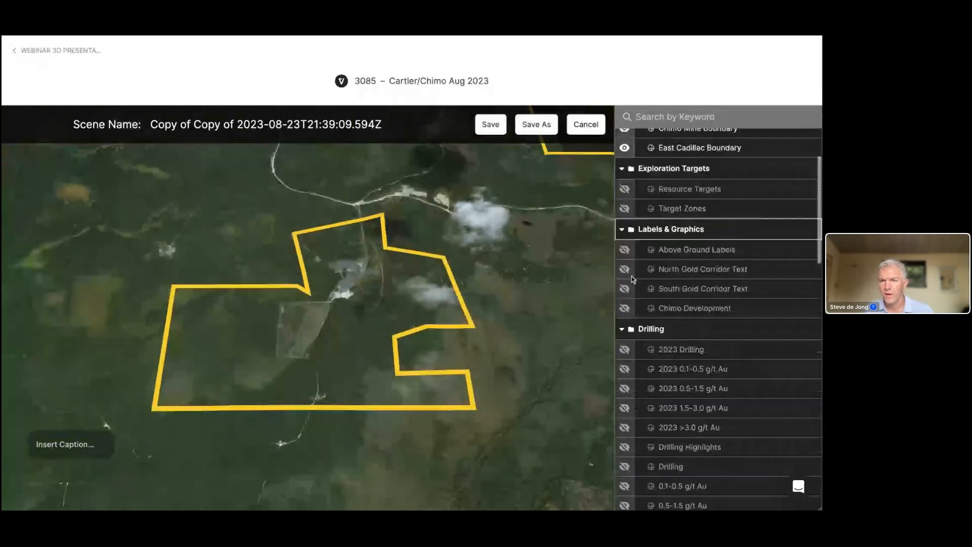
left_click(625, 250)
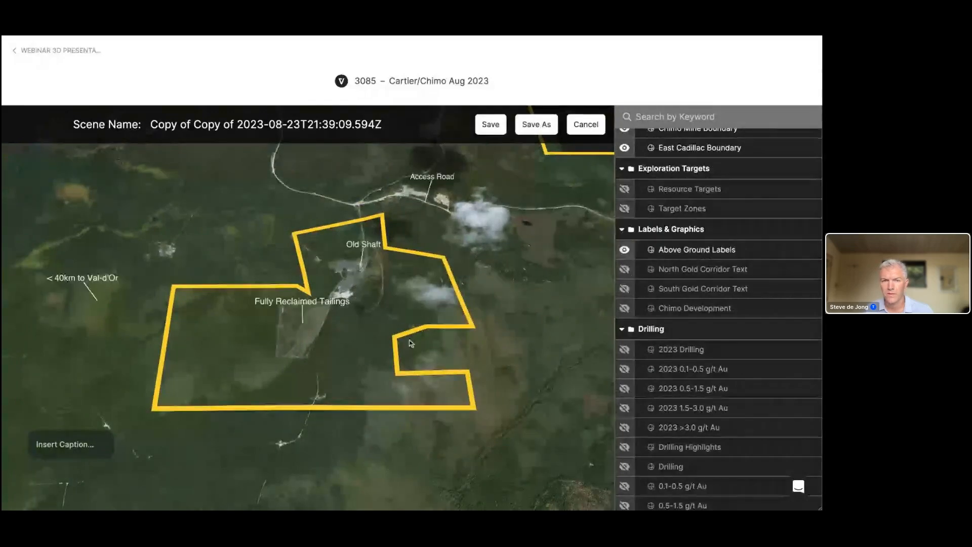
left_click_drag(394, 352, 304, 378)
scroll(667, 210, "up", 2)
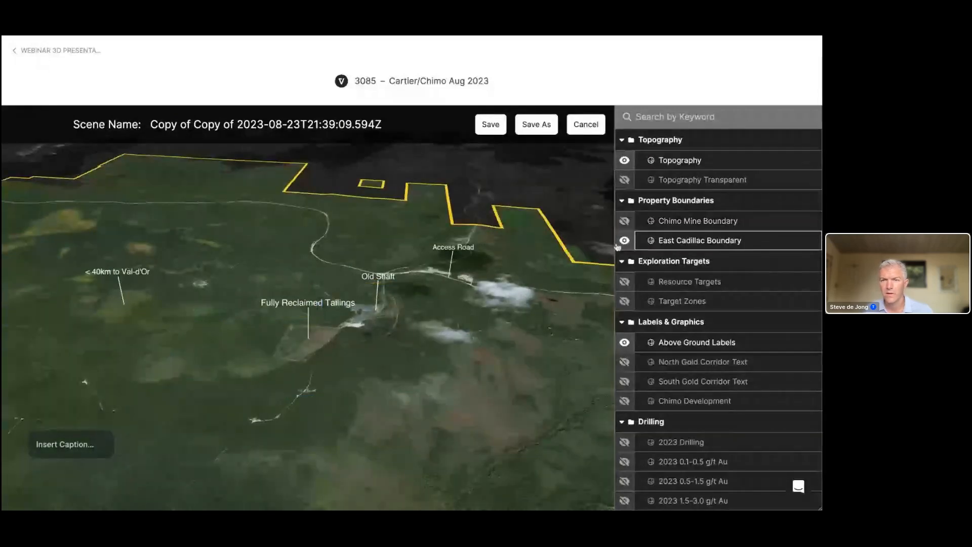
Hide the East Cadillac Boundary layer, keeping the Chimo Mine Boundary shown, and save the closer view to the scene.
left_click(625, 241)
left_click_drag(502, 319, 478, 320)
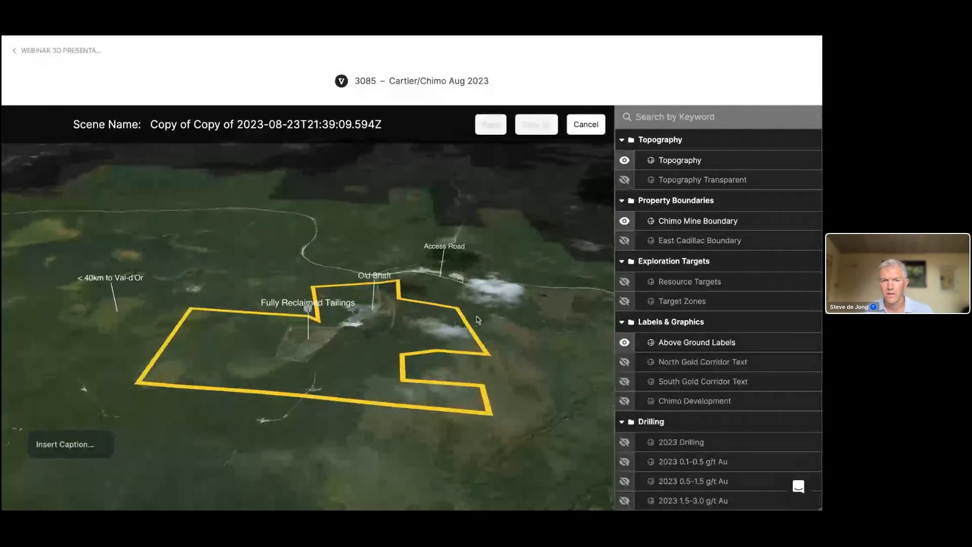
scroll(405, 324, "up", 2)
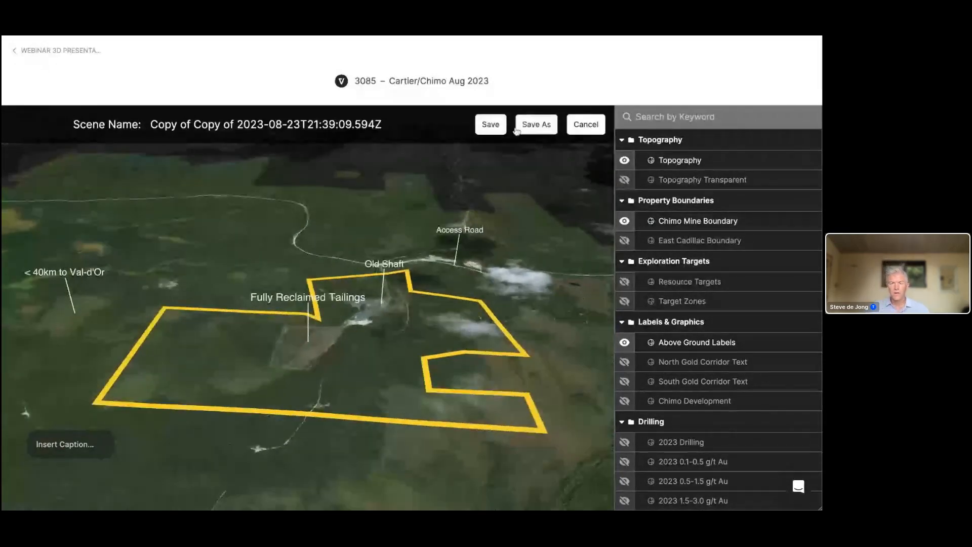
left_click(499, 127)
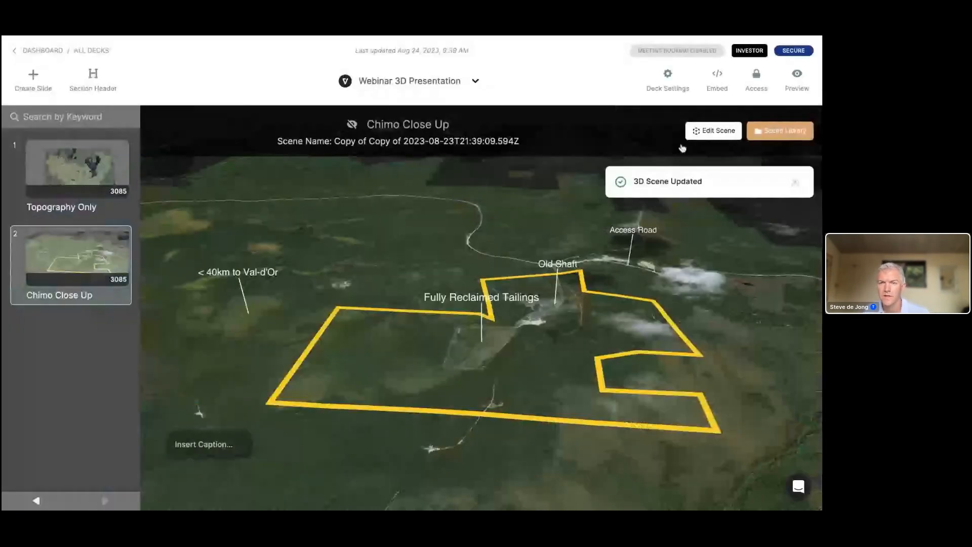
Review the Topography Only slide, return to Chimo Close Up, and look closer at the old shaft and reclaimed tailings.
left_click(82, 174)
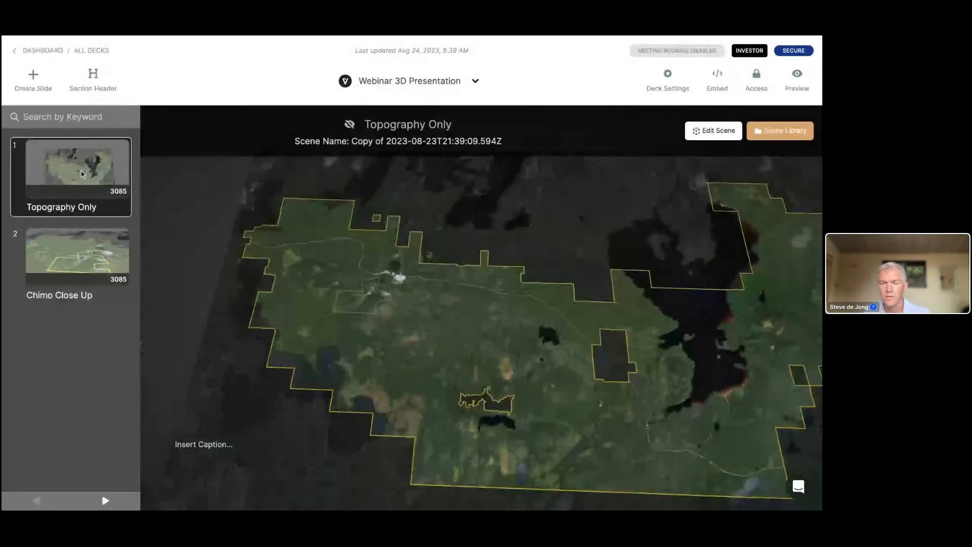
left_click(85, 265)
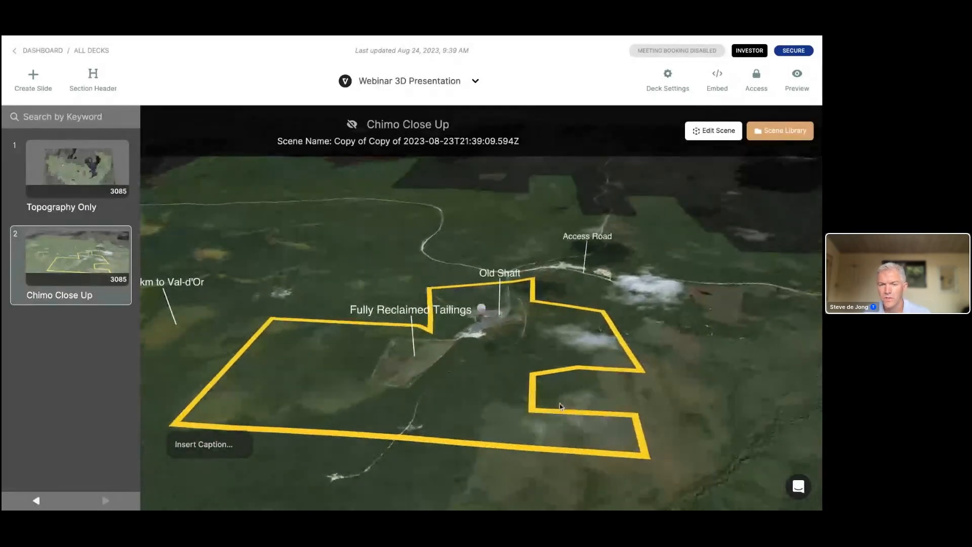
scroll(508, 395, "up", 3)
left_click_drag(516, 329, 482, 310)
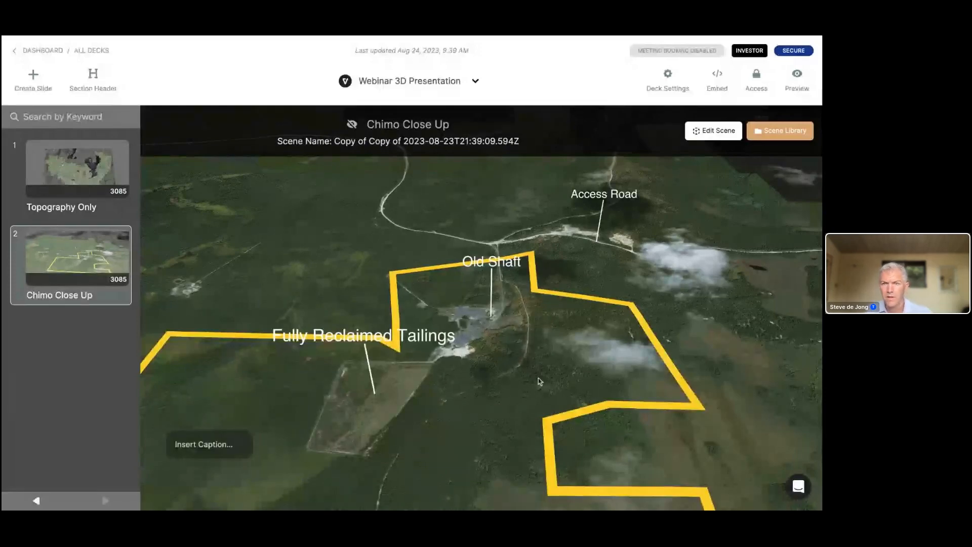
left_click(714, 131)
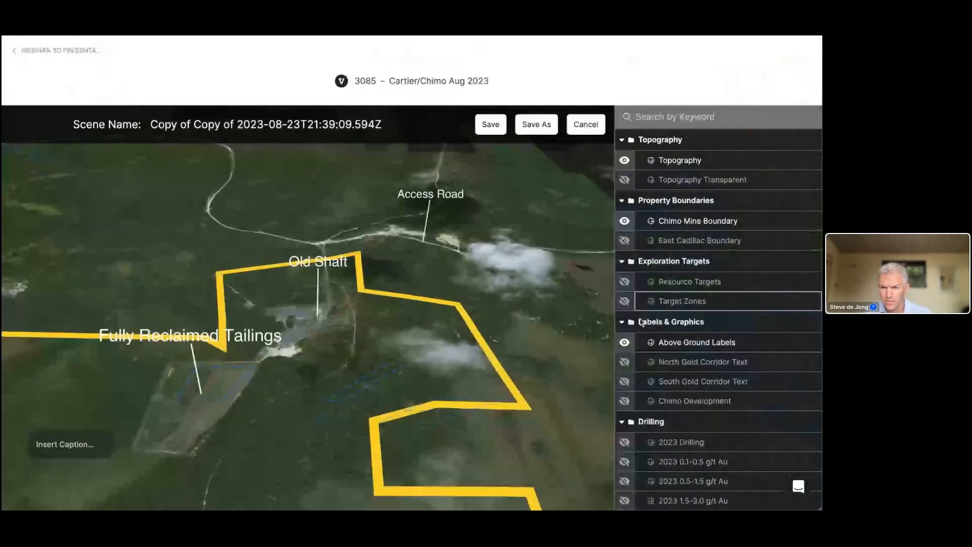
scroll(645, 396, "down", 2)
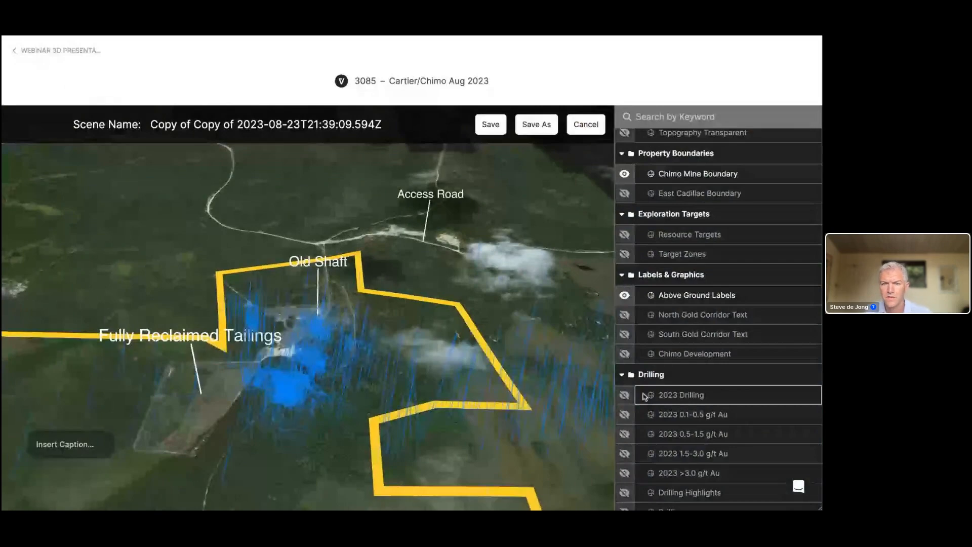
scroll(679, 294, "down", 5)
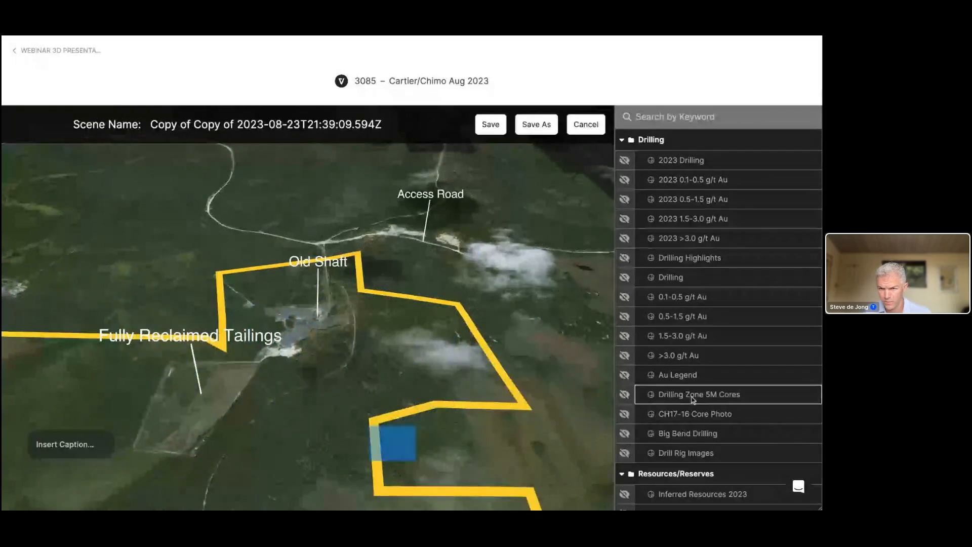
scroll(676, 361, "up", 5)
left_click(625, 161)
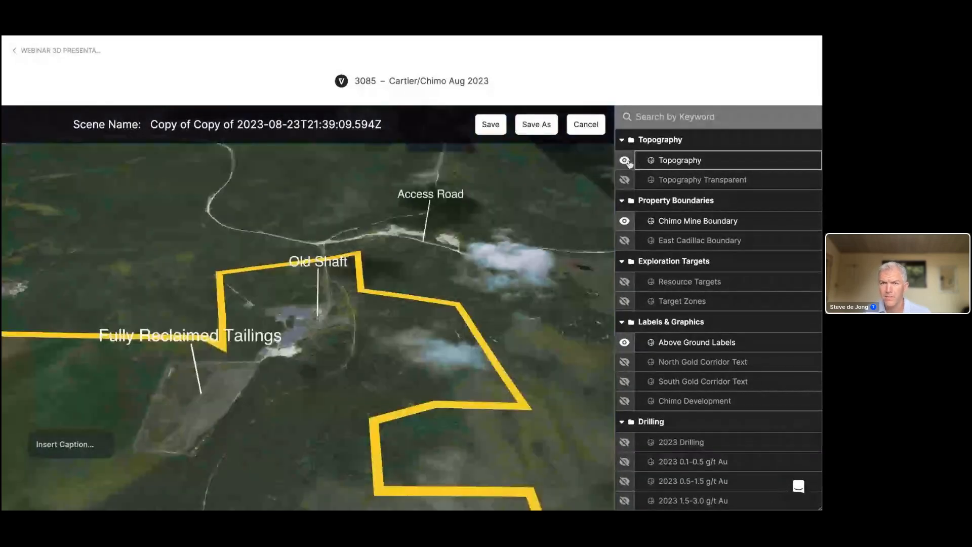
left_click(626, 160)
left_click(625, 180)
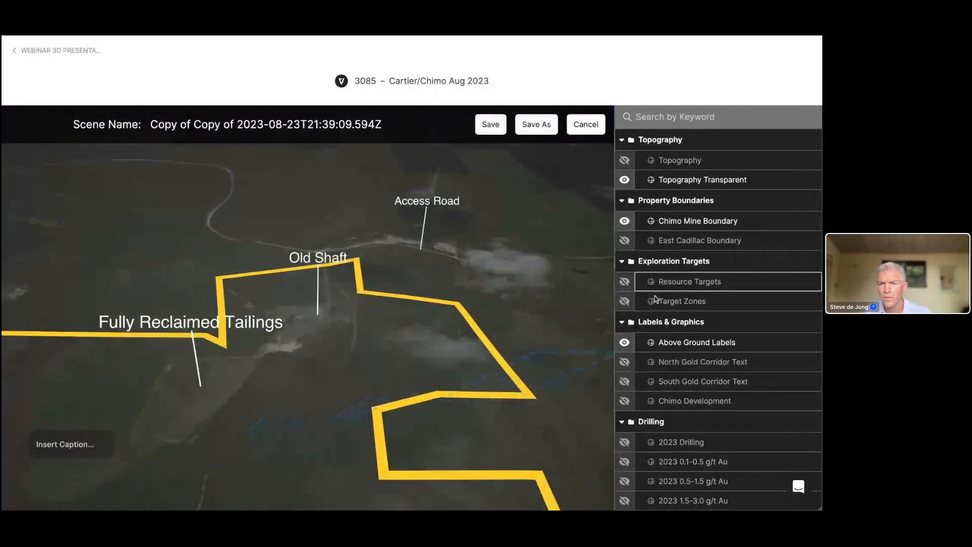
scroll(657, 324, "down", 15)
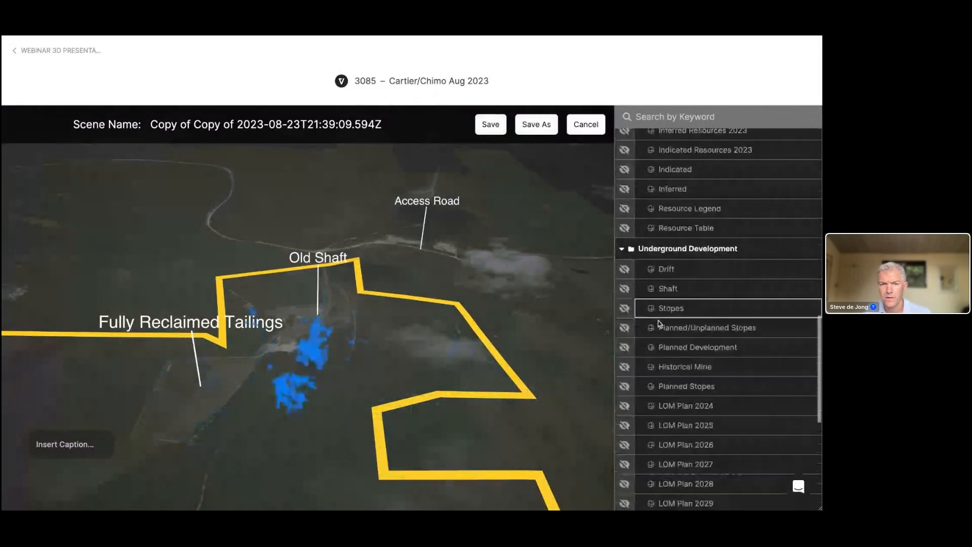
left_click(625, 226)
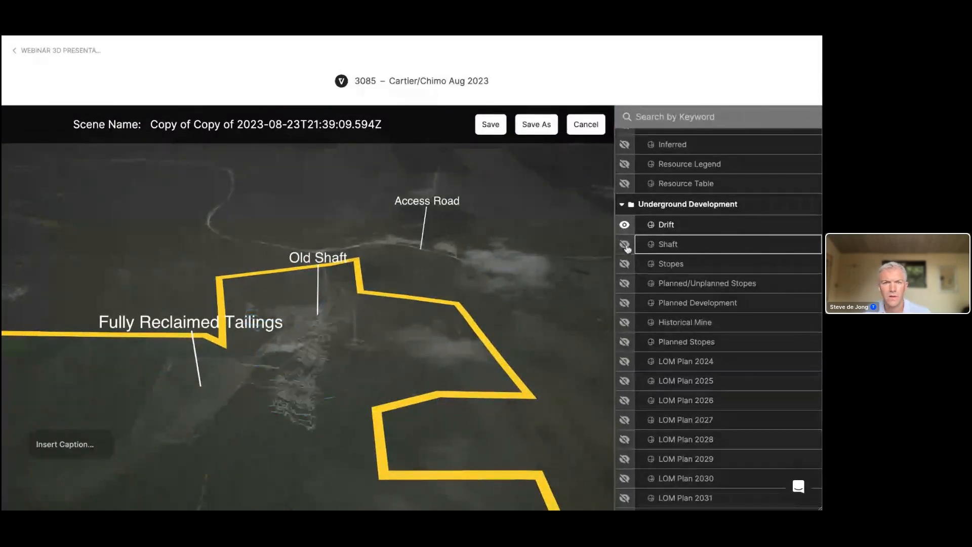
left_click(625, 244)
left_click(625, 264)
left_click(583, 127)
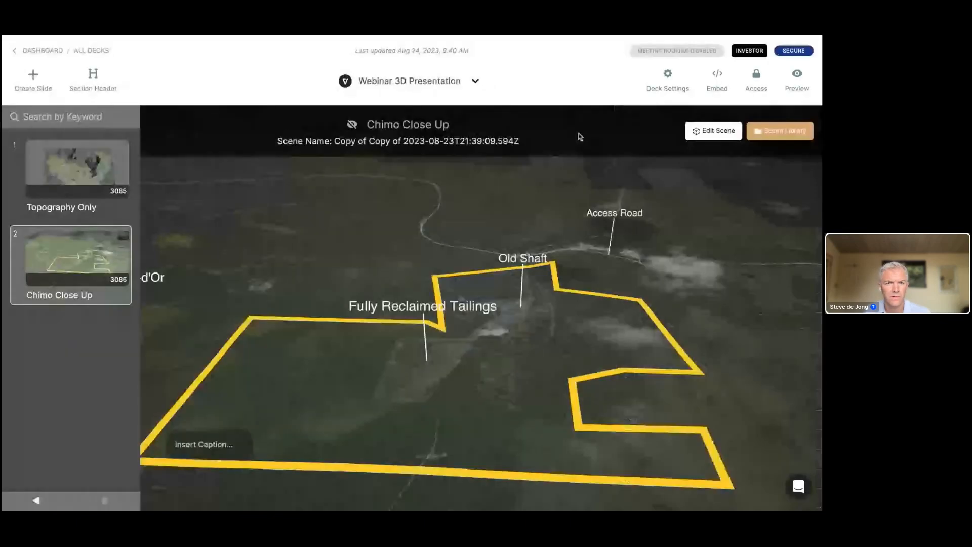
Duplicate the Chimo Close Up slide and title the copy "U/G Workings".
right_click(81, 262)
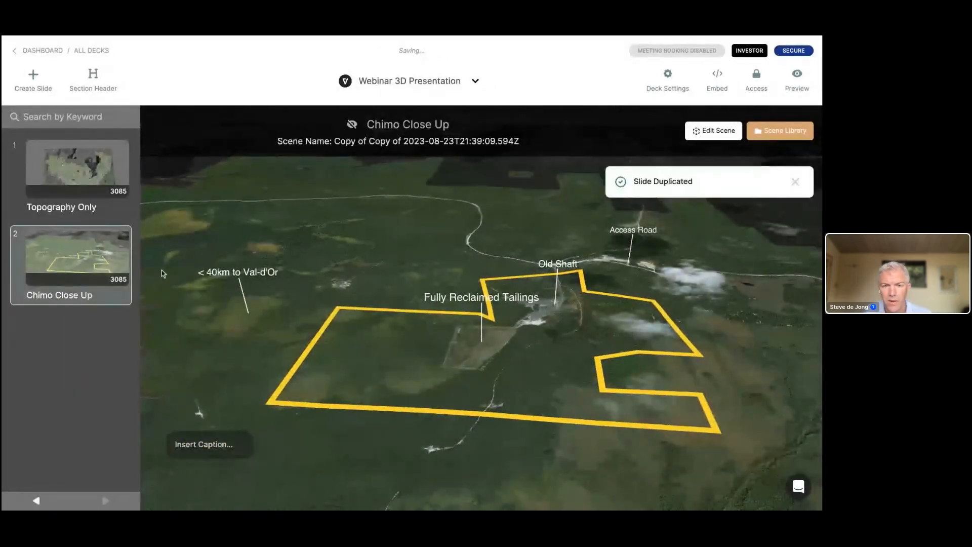
triple_click(61, 383)
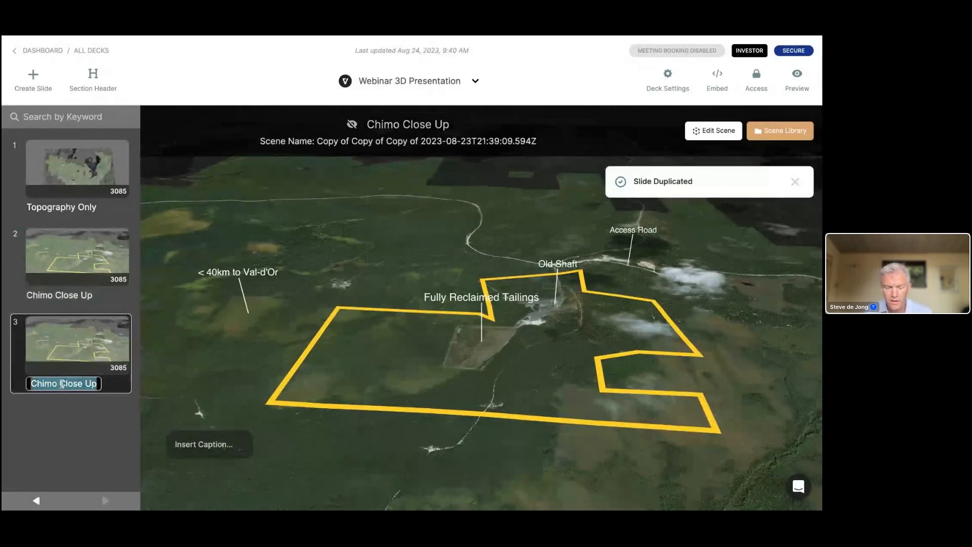
type("u/G WOrk")
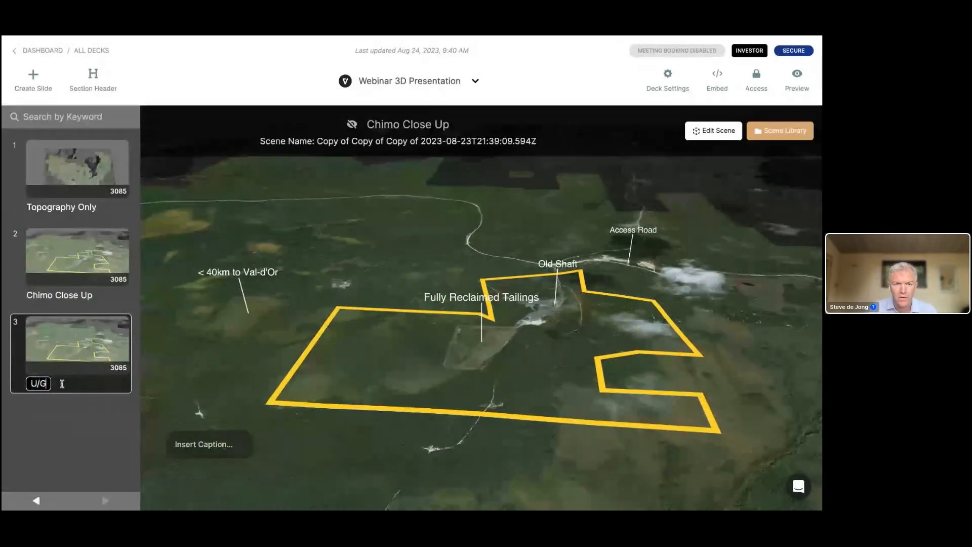
key("BackSpace")
key("BackSpace")
key("BackSpace")
key("BackSpace")
key("BackSpace")
key("BackSpace")
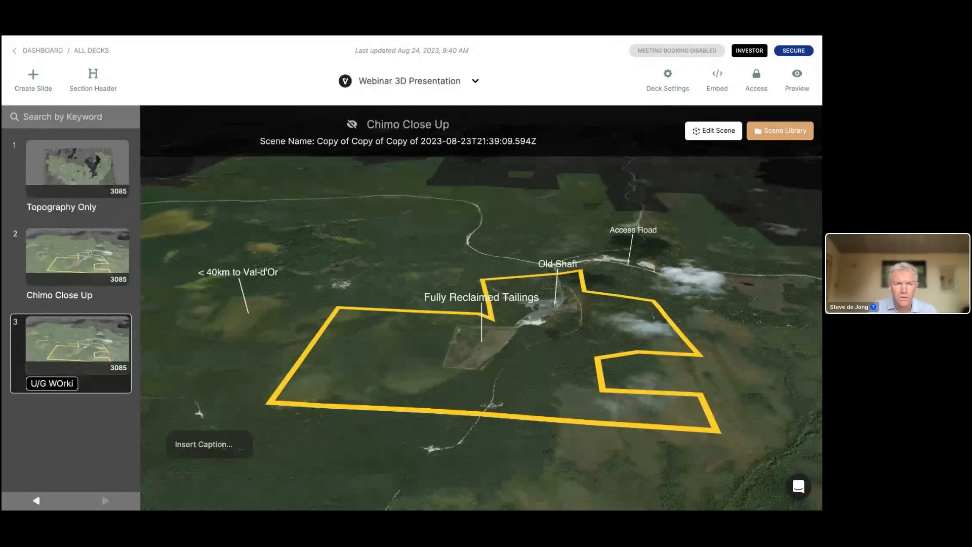
type("owrkin")
key("BackSpace")
key("BackSpace")
key("BackSpace")
key("BackSpace")
key("BackSpace")
type("rkings")
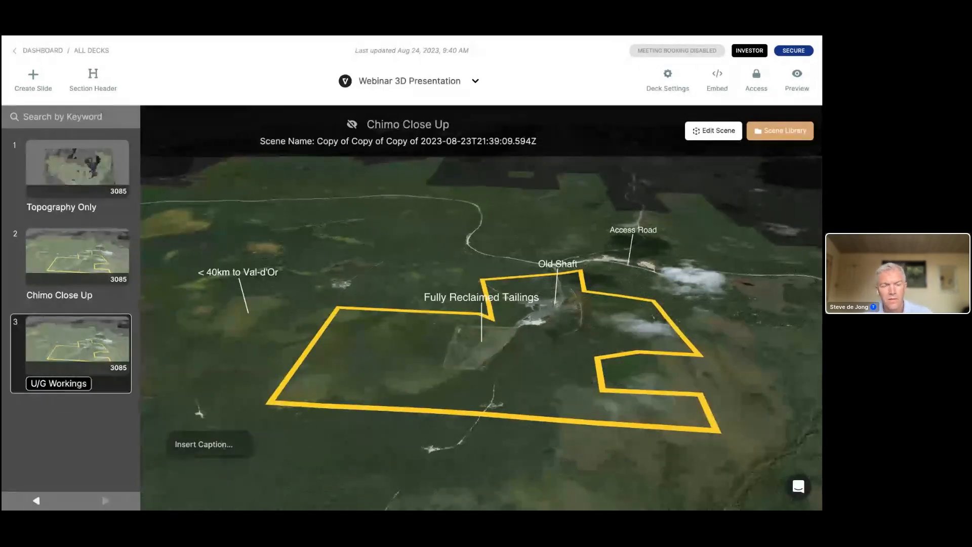
key("Return")
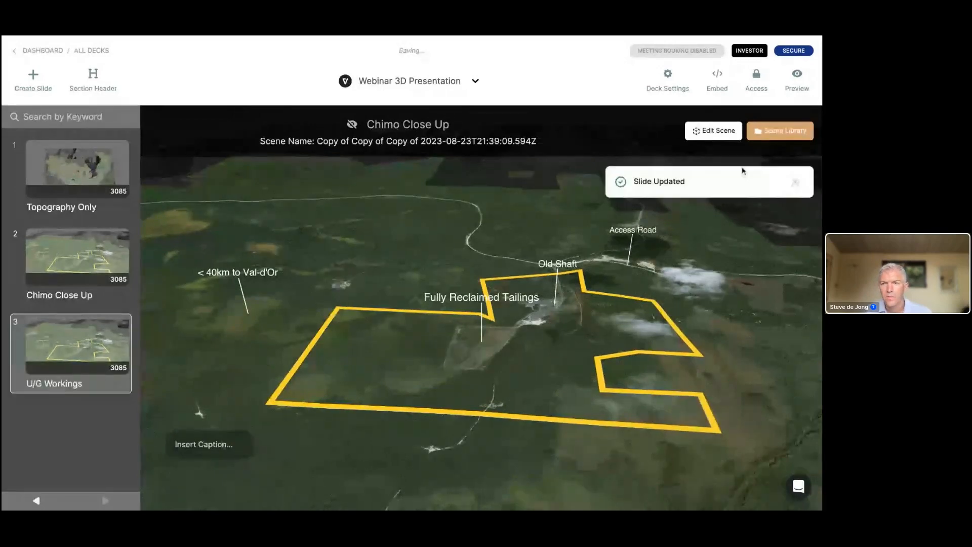
Open the U/G Workings scene for editing and bring its view down to a horizontal look below the surface at the Old Shaft.
left_click(719, 133)
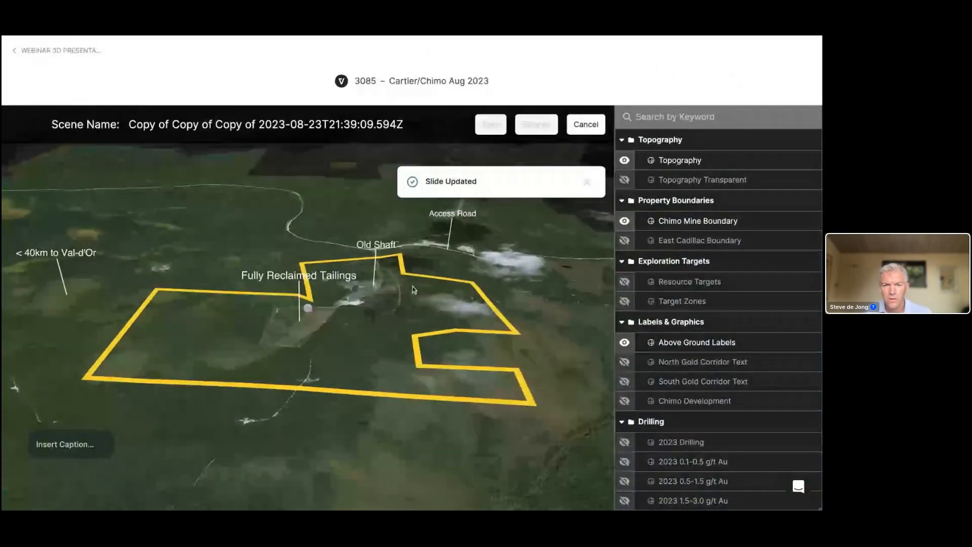
scroll(413, 290, "up", 3)
right_click_drag(413, 290, 340, 320)
scroll(340, 320, "up", 4)
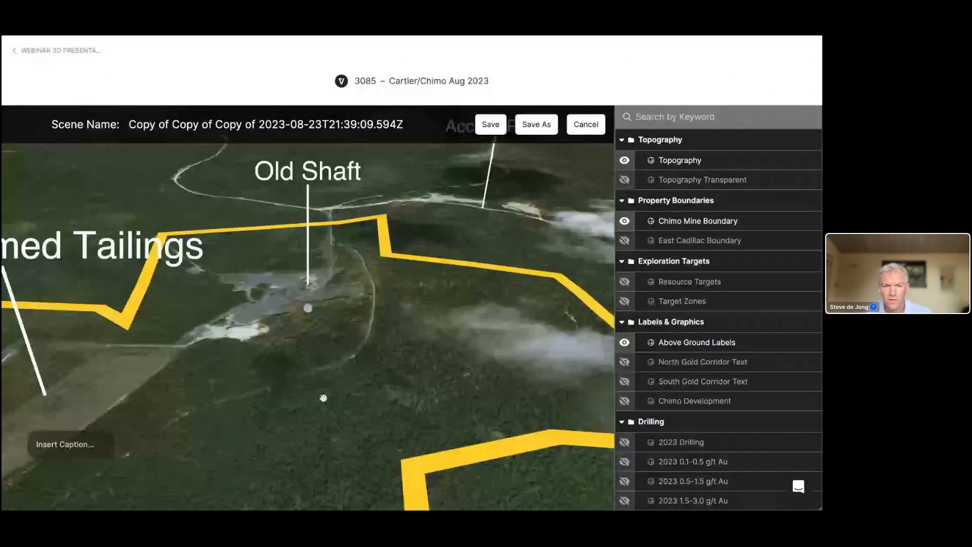
left_click_drag(323, 398, 383, 320)
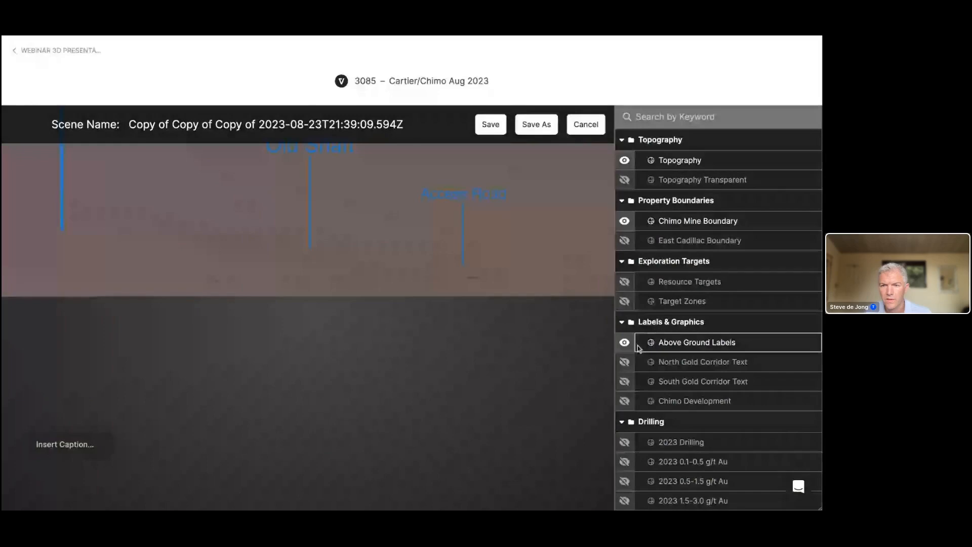
Show the Drift, Shaft and Stopes layers of the Underground Development group.
scroll(637, 345, "down", 7)
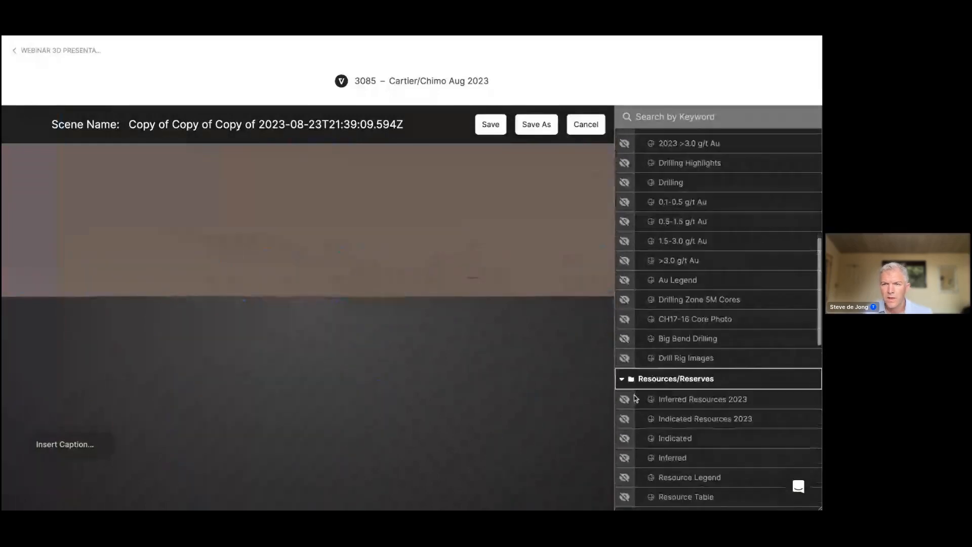
scroll(633, 385, "down", 2)
scroll(625, 364, "down", 1)
left_click(624, 352)
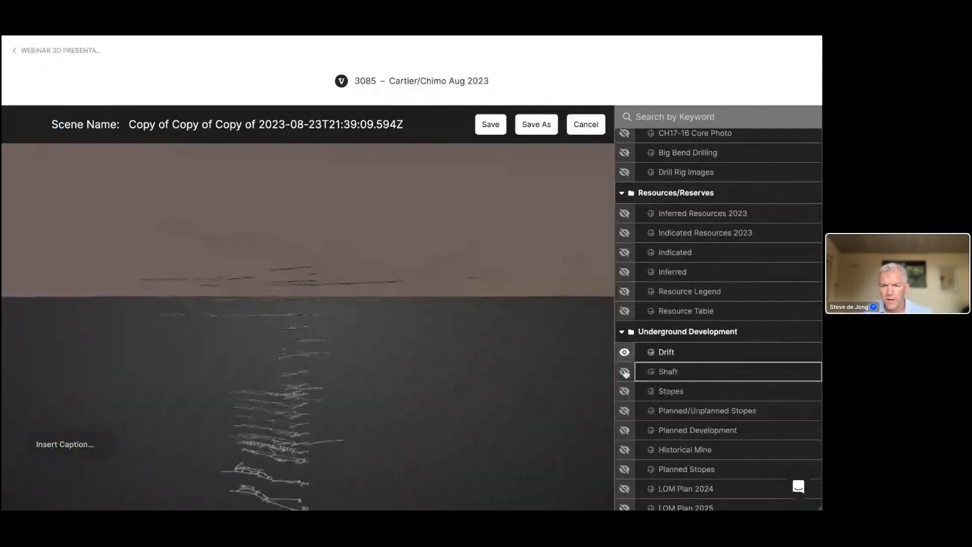
left_click(625, 372)
left_click(625, 392)
Try the Planned/Unplanned Stopes layer, hide it again, and show the Historical Mine layer instead.
left_click(626, 410)
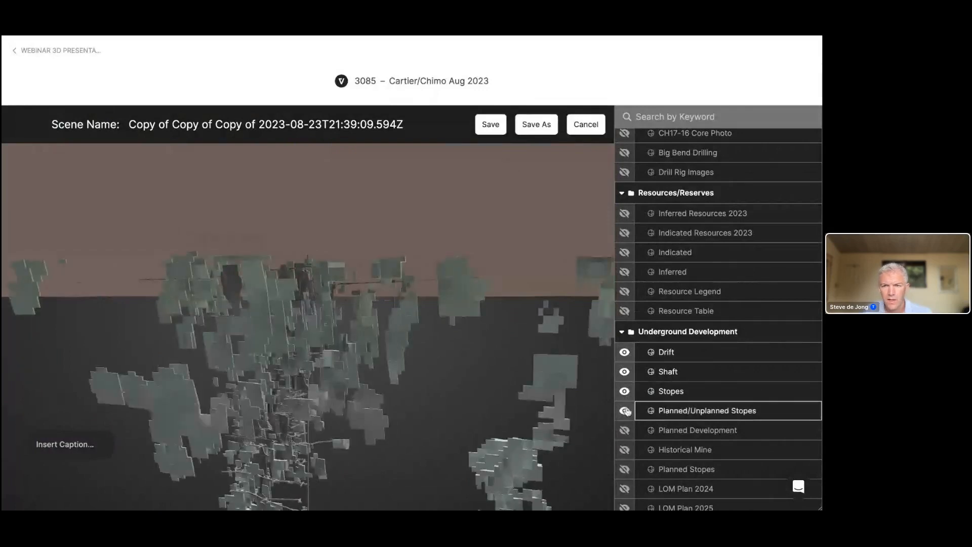
left_click(626, 411)
scroll(623, 411, "down", 1)
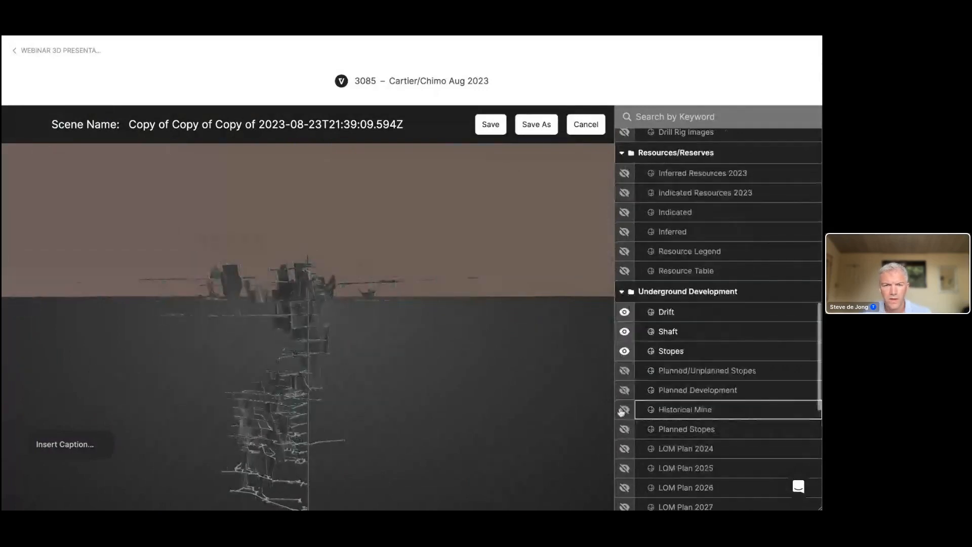
left_click(624, 411)
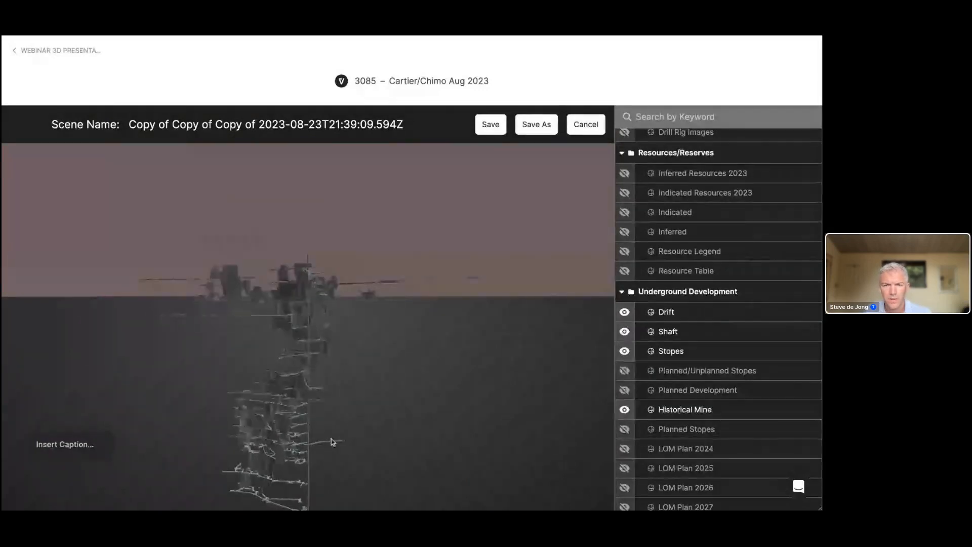
Hide the Stopes and Historical Mine layers, leaving Drift and Shaft shown, and save the scene with the whole shaft framed.
left_click_drag(332, 439, 320, 389)
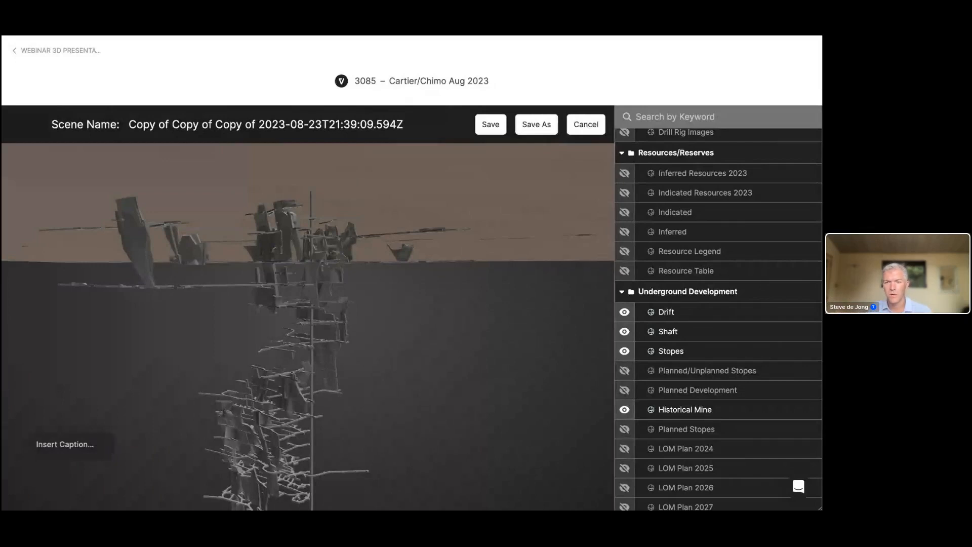
left_click(658, 351)
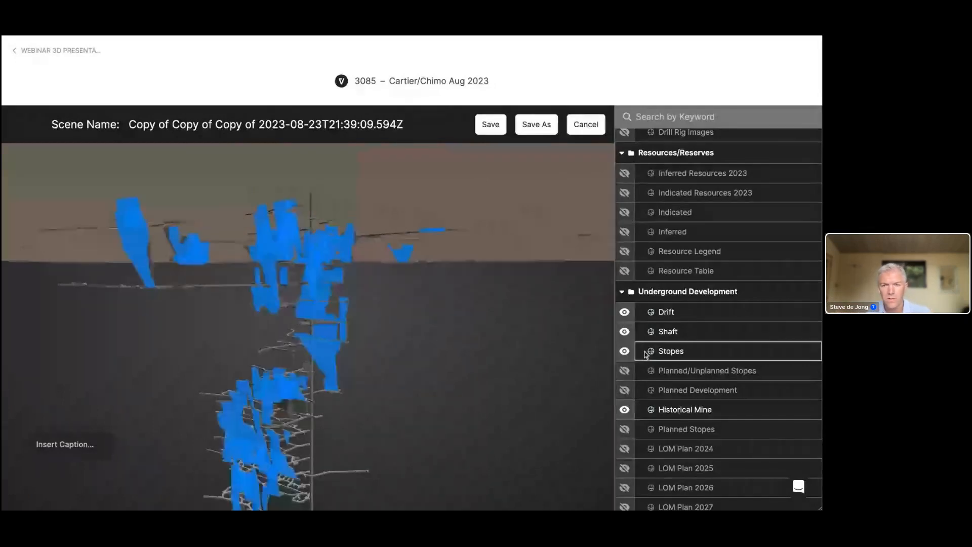
left_click(624, 351)
left_click(624, 332)
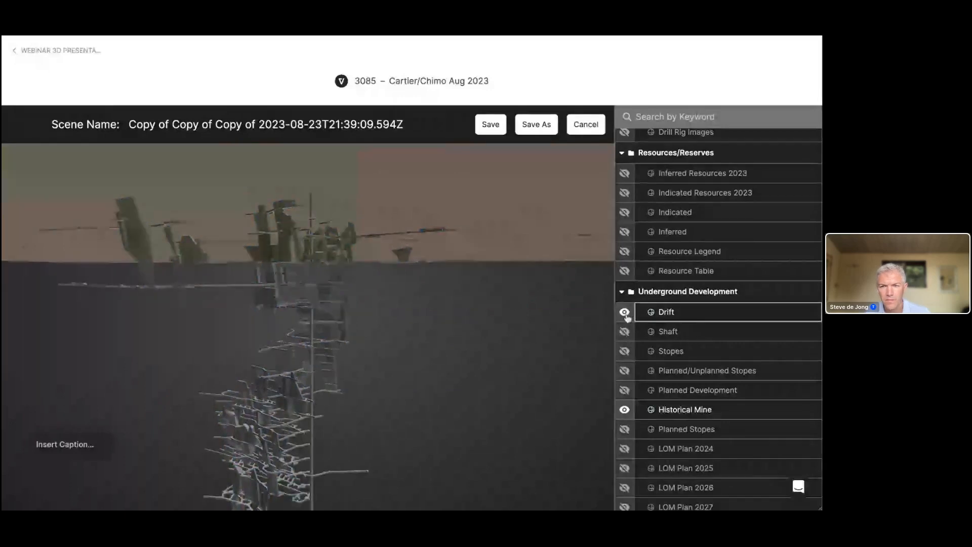
left_click(624, 331)
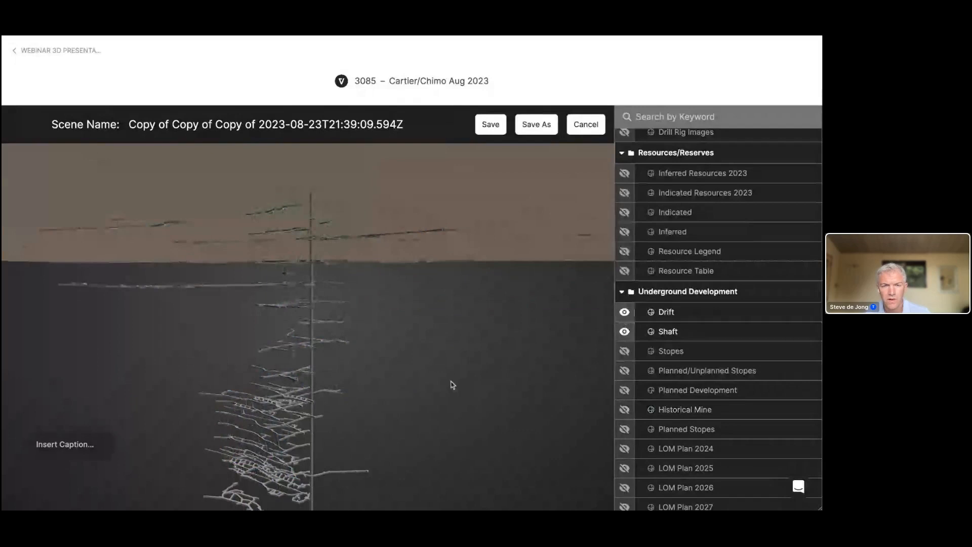
left_click_drag(352, 411, 332, 353)
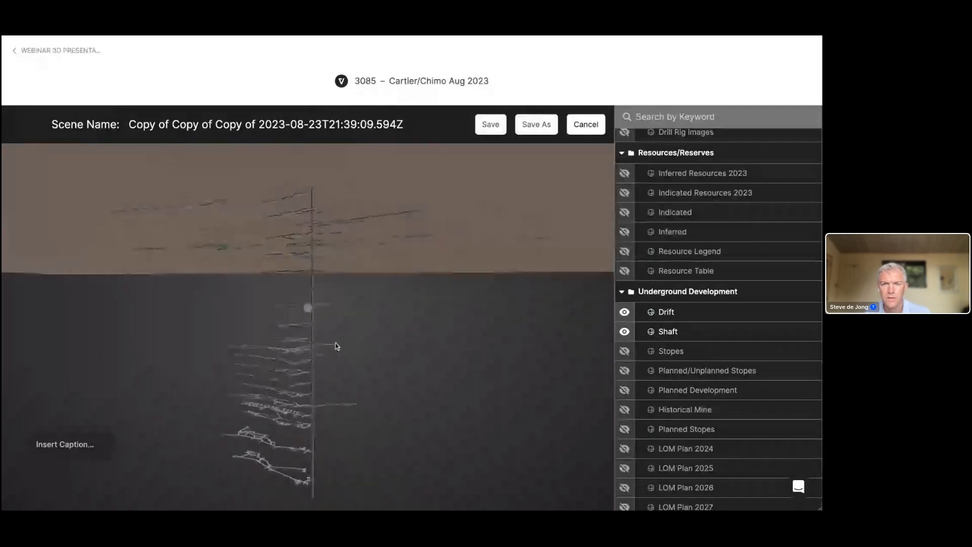
left_click(482, 126)
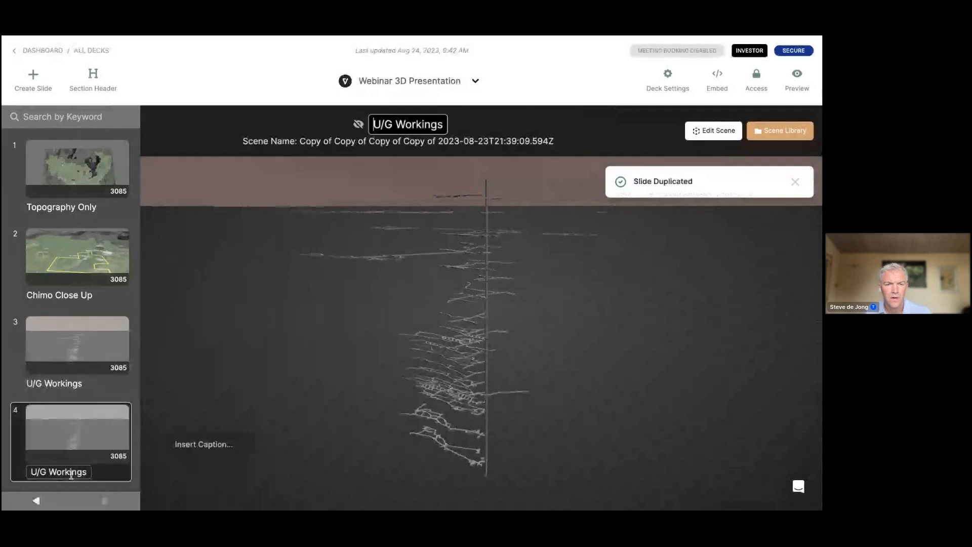
Title the duplicated fourth slide "U/G Workings w/ Stopes".
left_click(87, 473)
type("w")
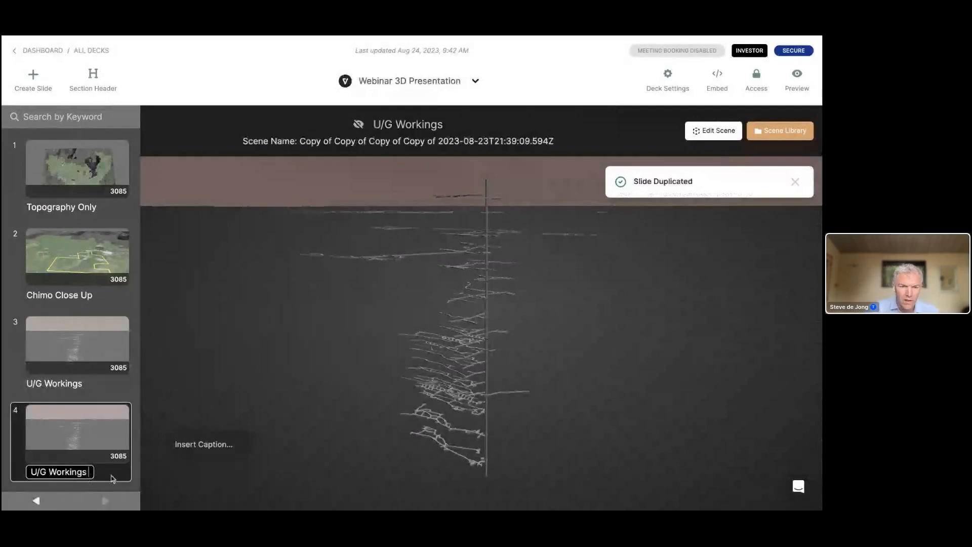
type("/ Stopes")
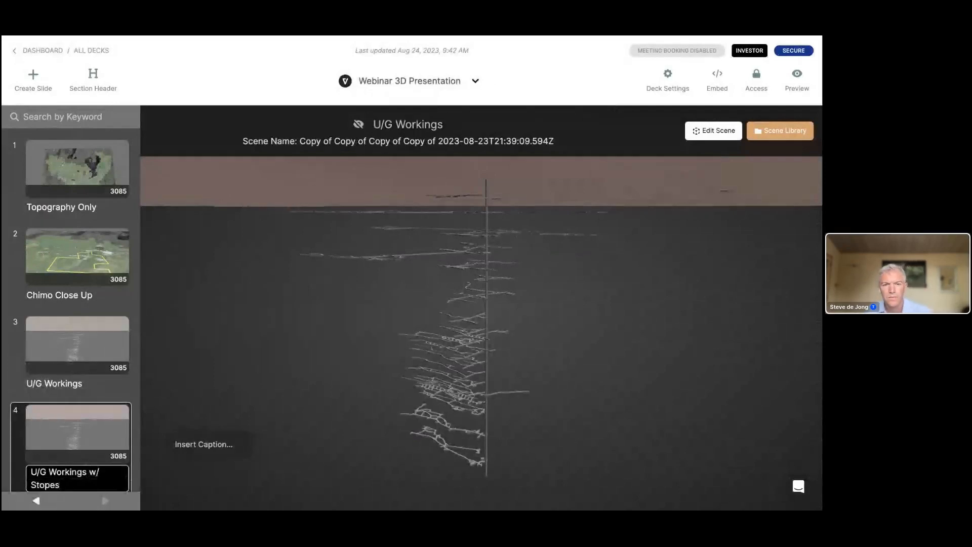
key("Return")
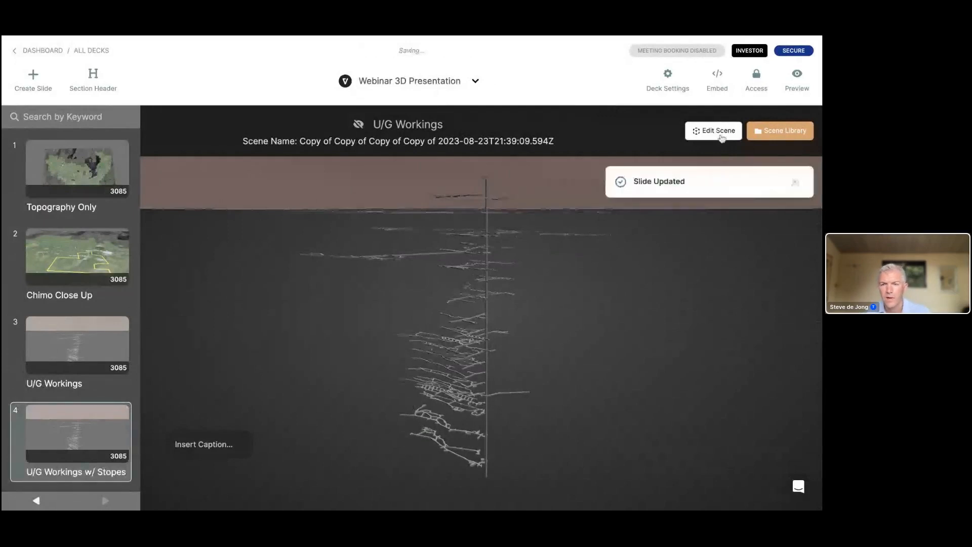
Show the Stopes layer in the fourth slide's scene, turn the view to reveal the stopes, and save the scene.
left_click(718, 132)
scroll(666, 244, "down", 3)
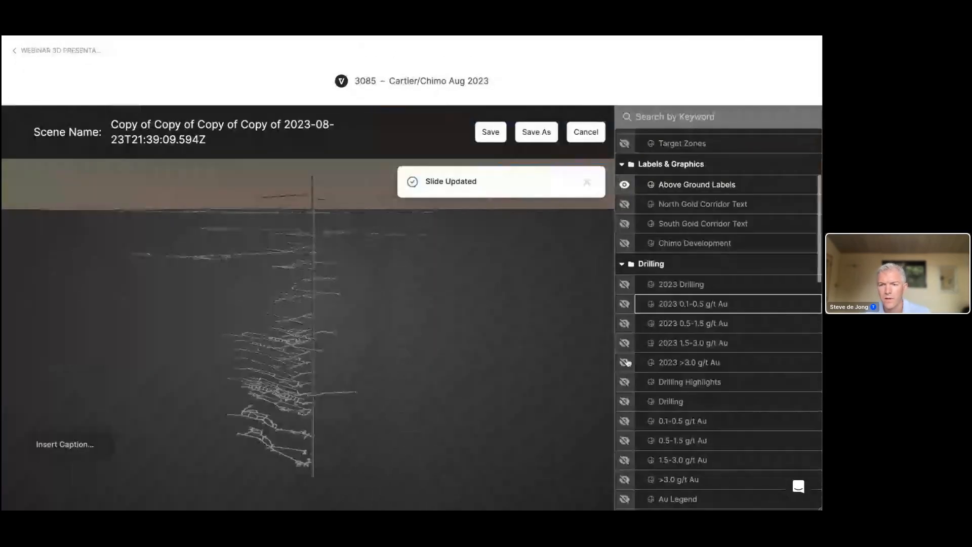
scroll(628, 363, "down", 7)
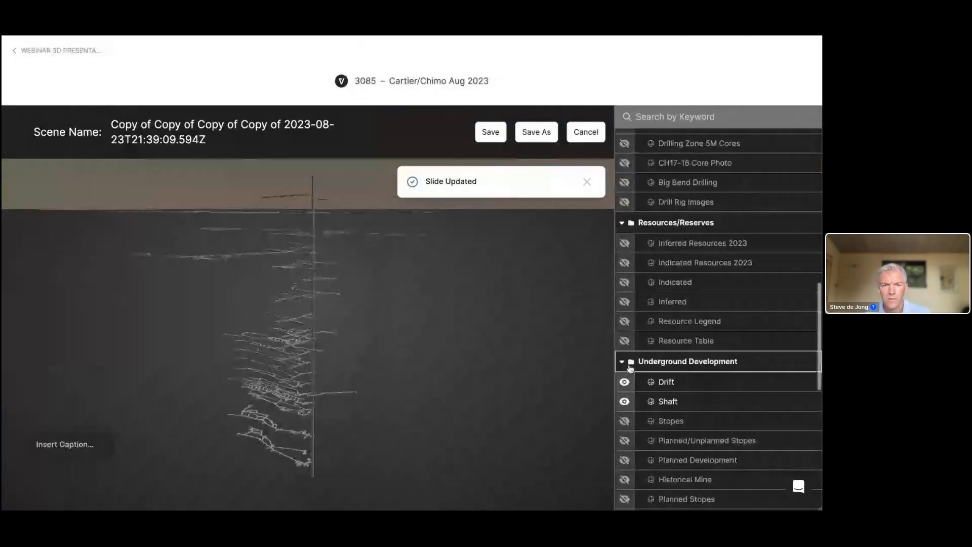
left_click(625, 421)
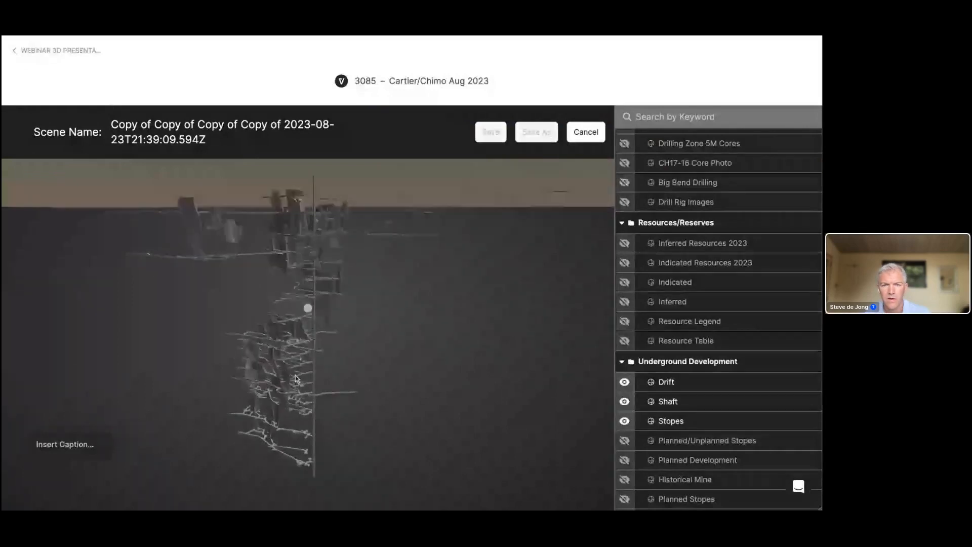
left_click_drag(297, 379, 422, 349)
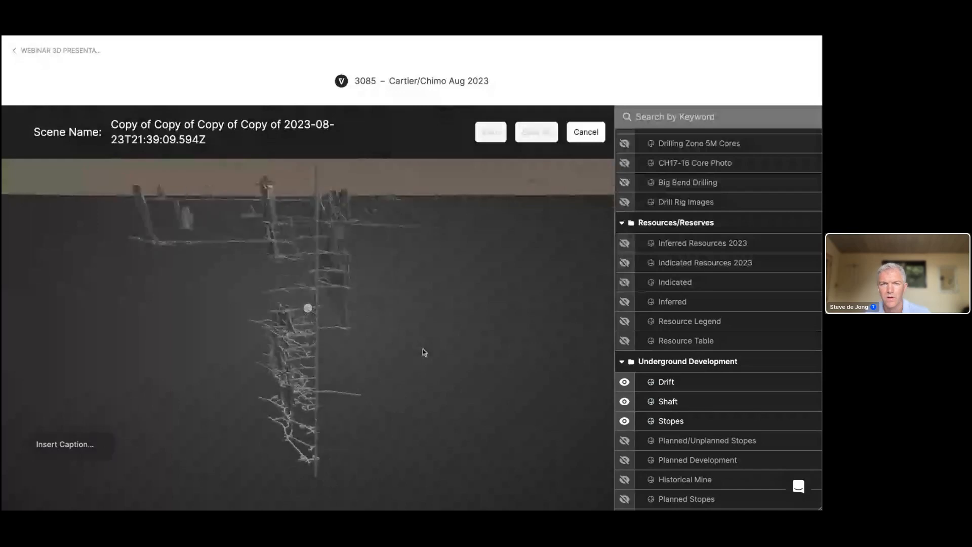
left_click(499, 136)
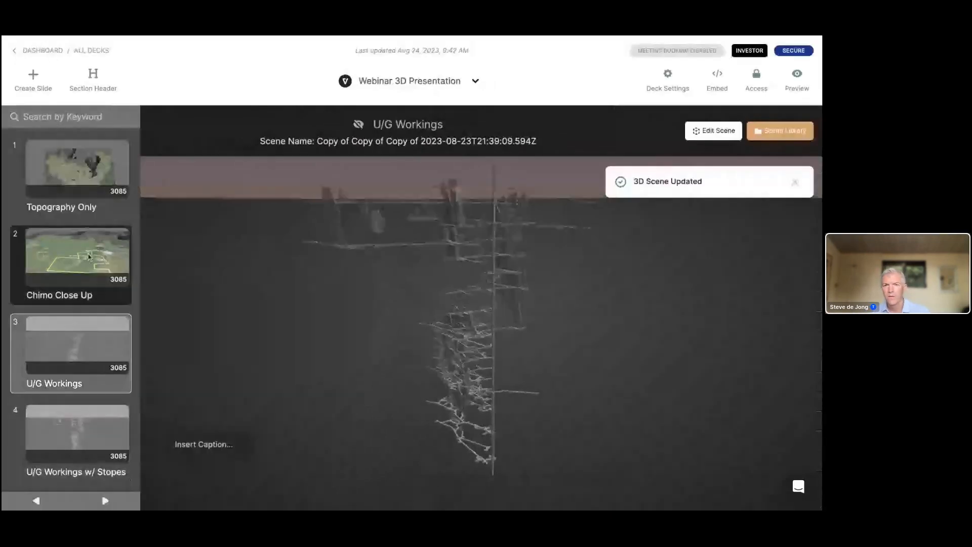
Review the Chimo Close Up and U/G Workings slides, and duplicate the U/G Workings w/ Stopes slide.
left_click(88, 257)
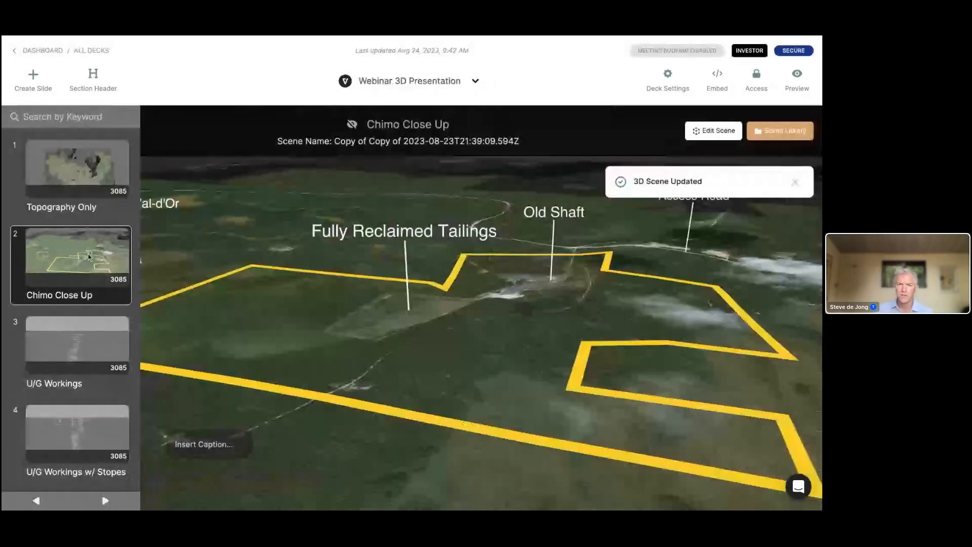
left_click(94, 346)
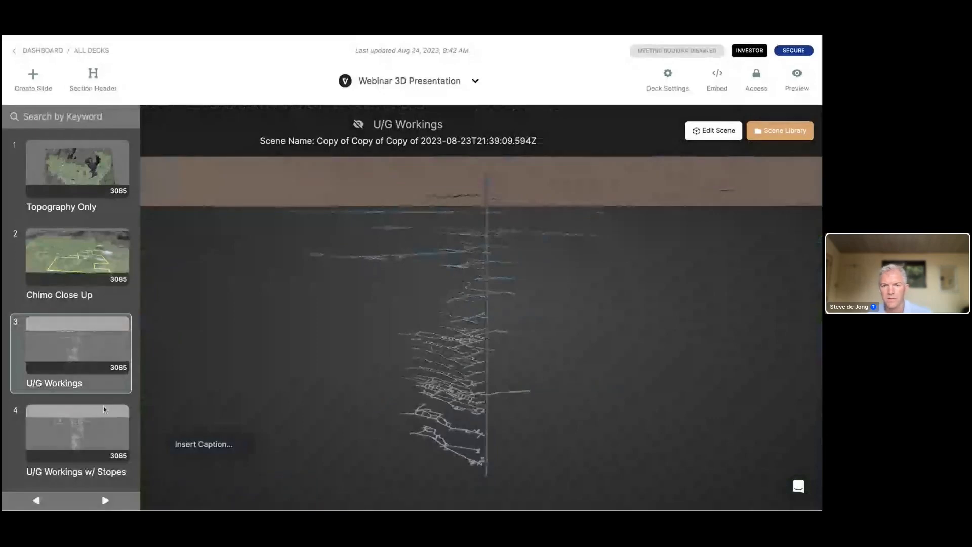
left_click(120, 435)
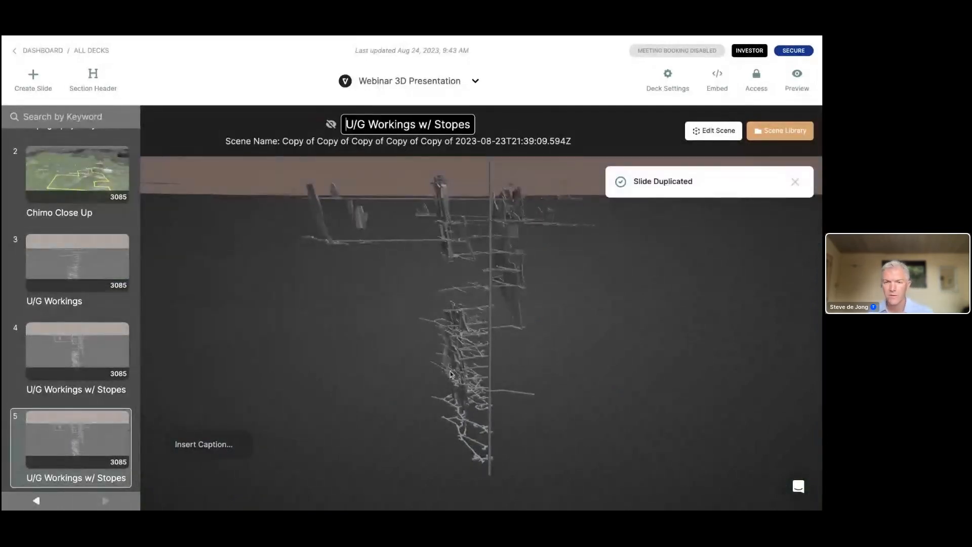
Rename the duplicated fifth slide "Drilling".
left_click_drag(449, 377, 459, 371)
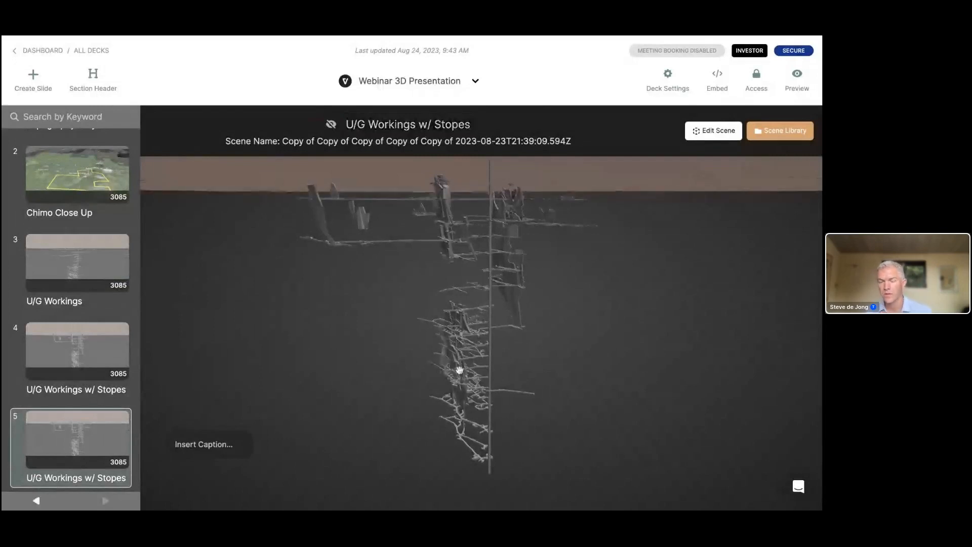
scroll(86, 432, "down", 1)
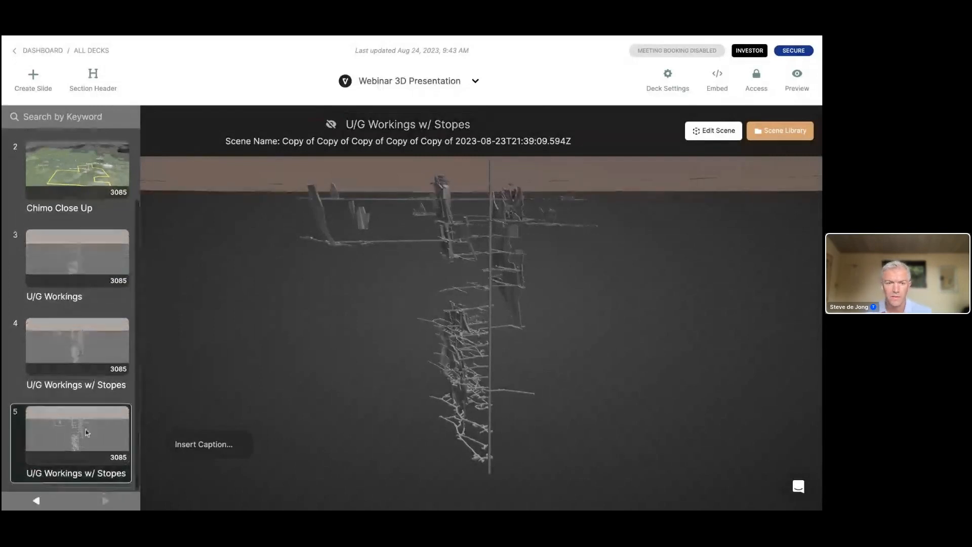
double_click(81, 475)
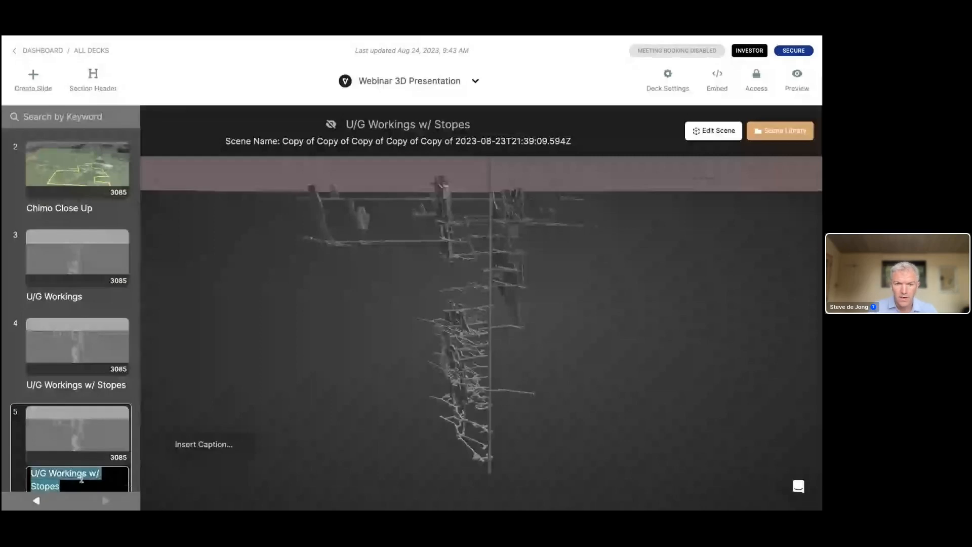
type("Dfrillin")
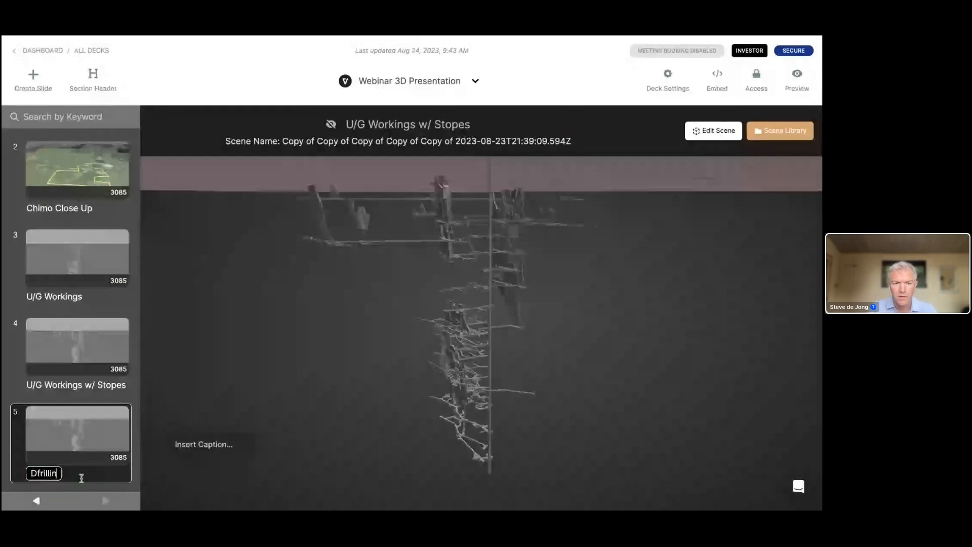
key("BackSpace")
key("BackSpace")
key("BackSpace")
key("BackSpace")
key("BackSpace")
key("BackSpace")
key("BackSpace")
type("rilling")
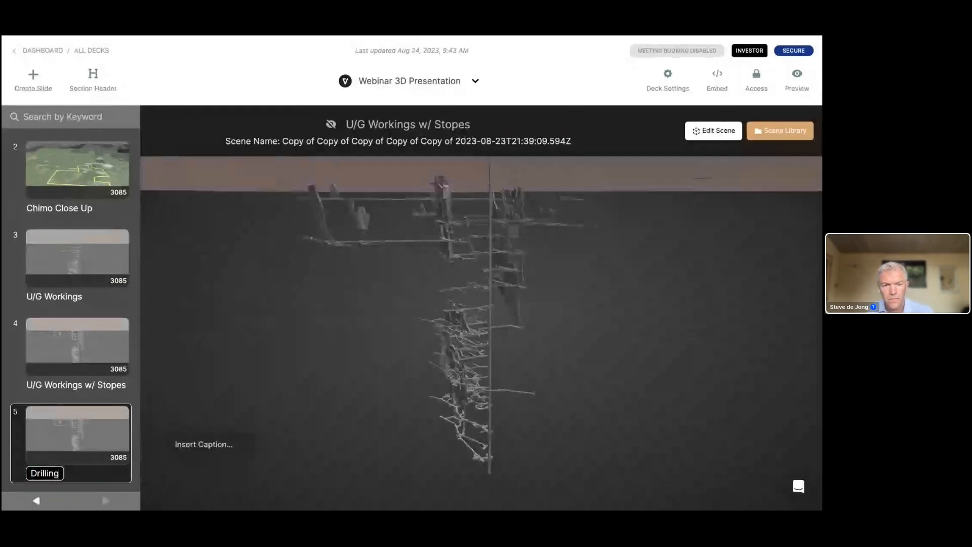
key("Return")
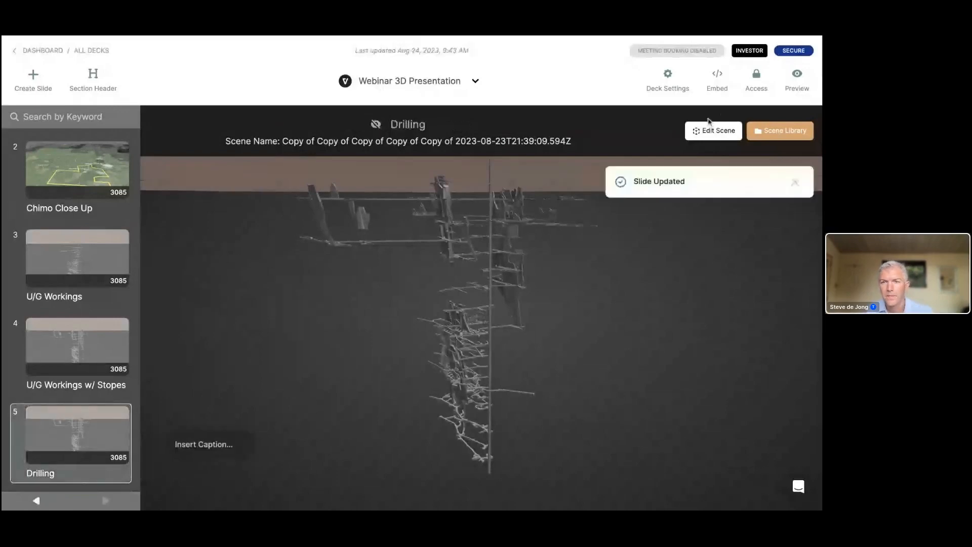
Edit the Drilling slide's scene to show the 2023 Drilling layer, trying the general Drilling layer and hiding it again.
left_click(705, 131)
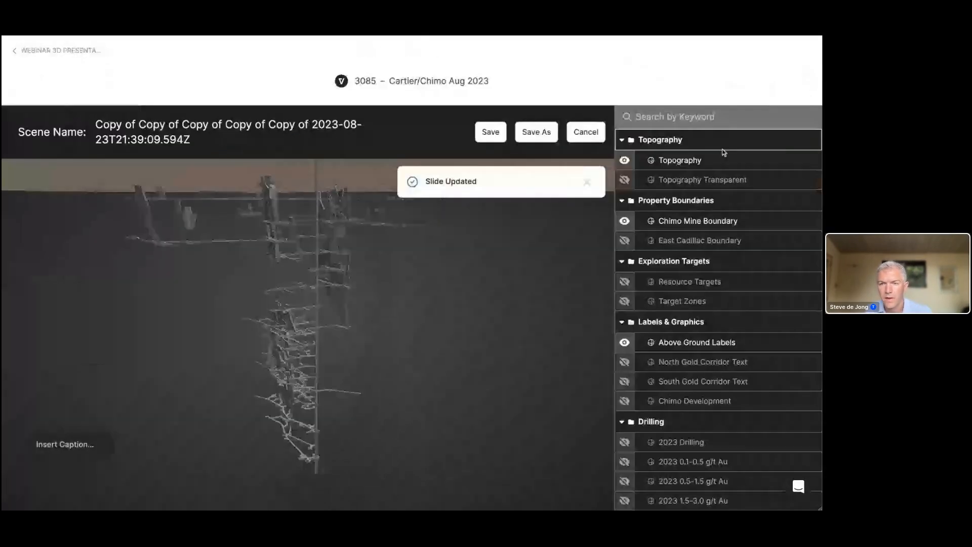
scroll(692, 320, "down", 5)
scroll(691, 319, "up", 3)
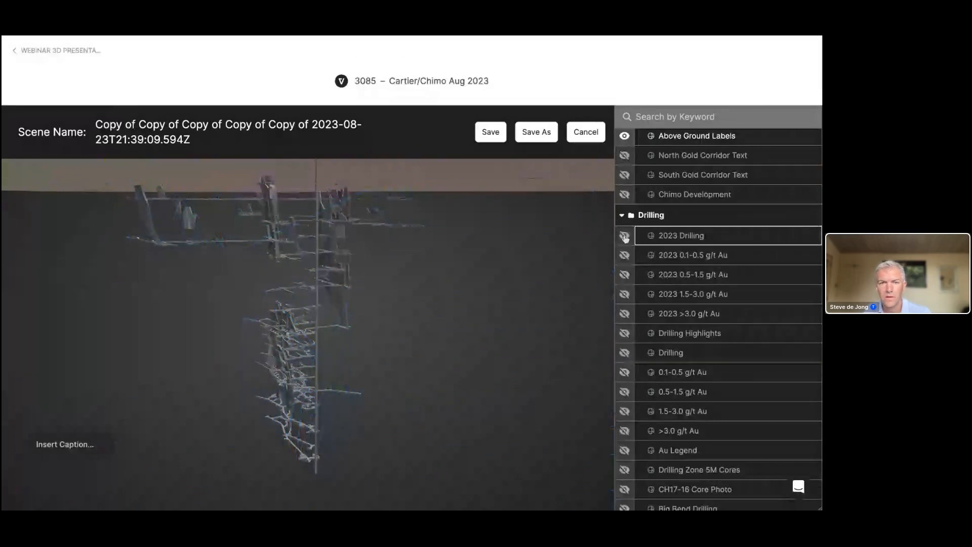
left_click(625, 236)
left_click(625, 354)
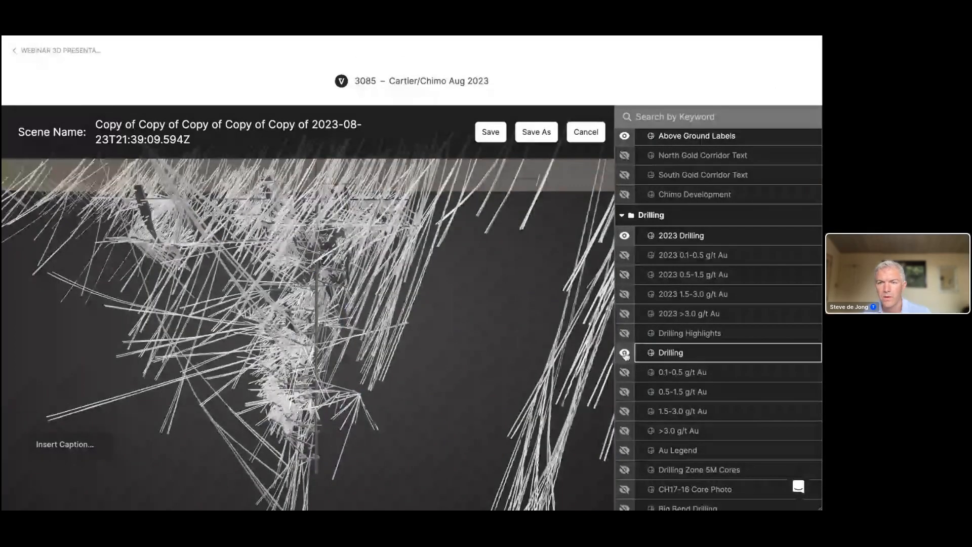
left_click(625, 354)
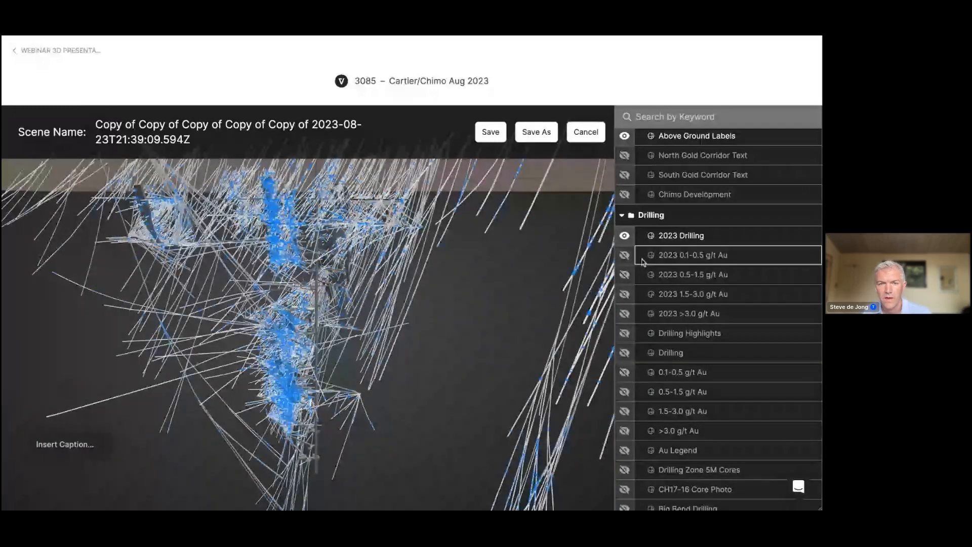
Show the 2023 0.1-0.5, 0.5-1.5, 1.5-3.0 and >3.0 g/t Au layers and orbit the view around the drillholes.
left_click(625, 255)
left_click(625, 274)
left_click(625, 294)
left_click(625, 313)
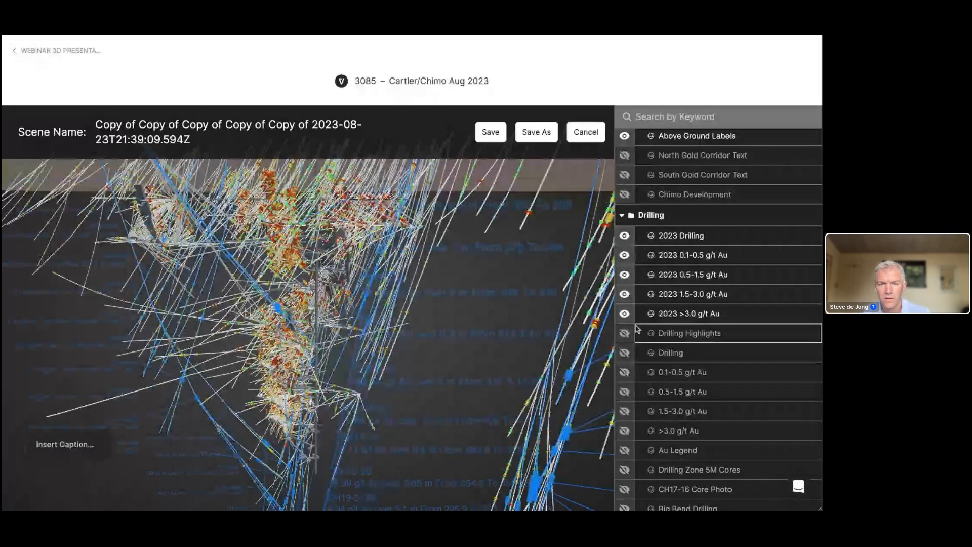
scroll(282, 348, "down", 5)
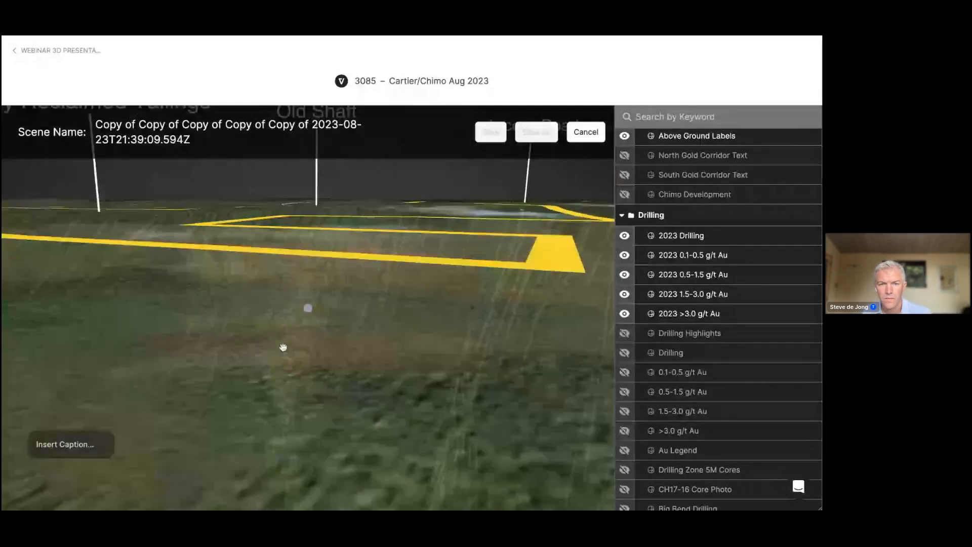
left_click_drag(283, 347, 318, 348)
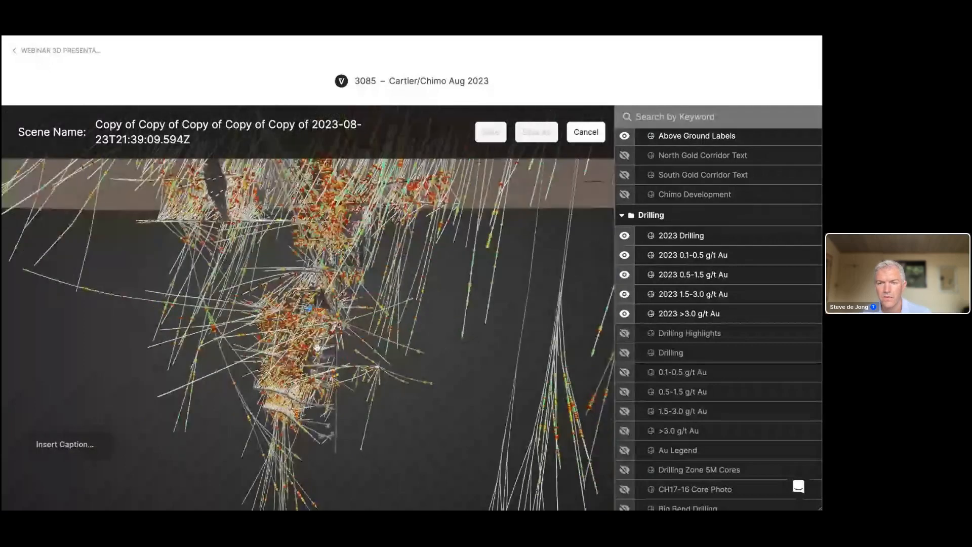
Hide the Drift, Shaft and Stopes layers of the Underground Development group and reframe the drillholes from below ground.
scroll(651, 381, "down", 3)
scroll(651, 382, "down", 5)
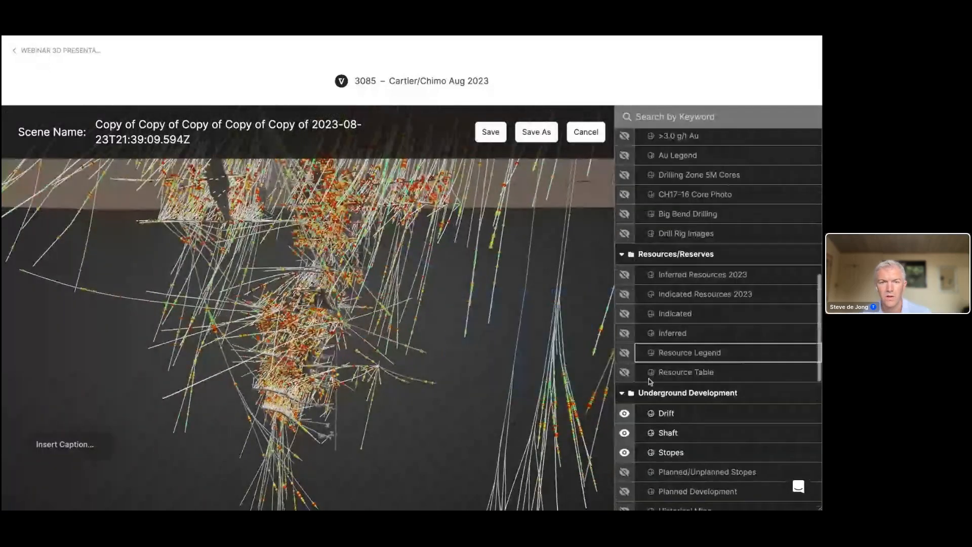
scroll(650, 381, "down", 2)
left_click(625, 351)
left_click(624, 371)
left_click(625, 390)
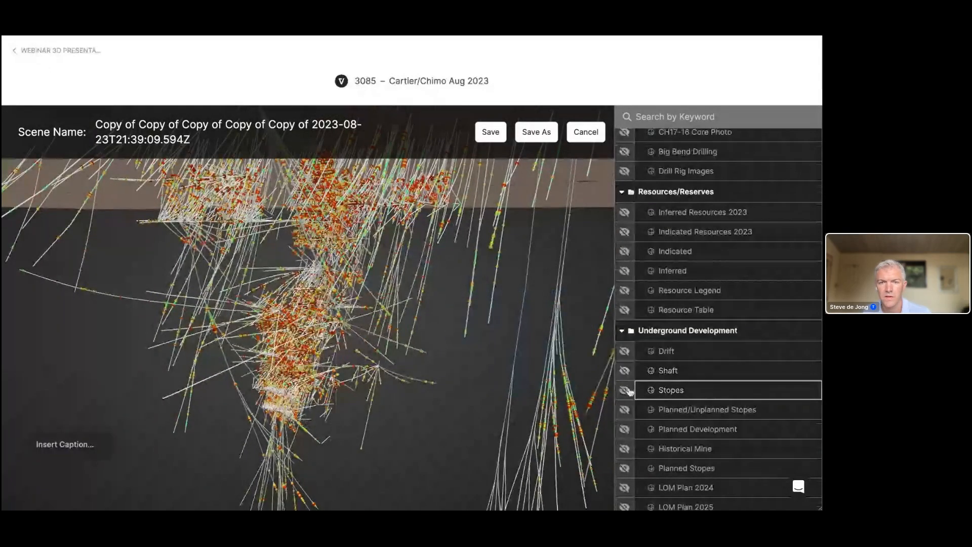
left_click_drag(324, 299, 354, 345)
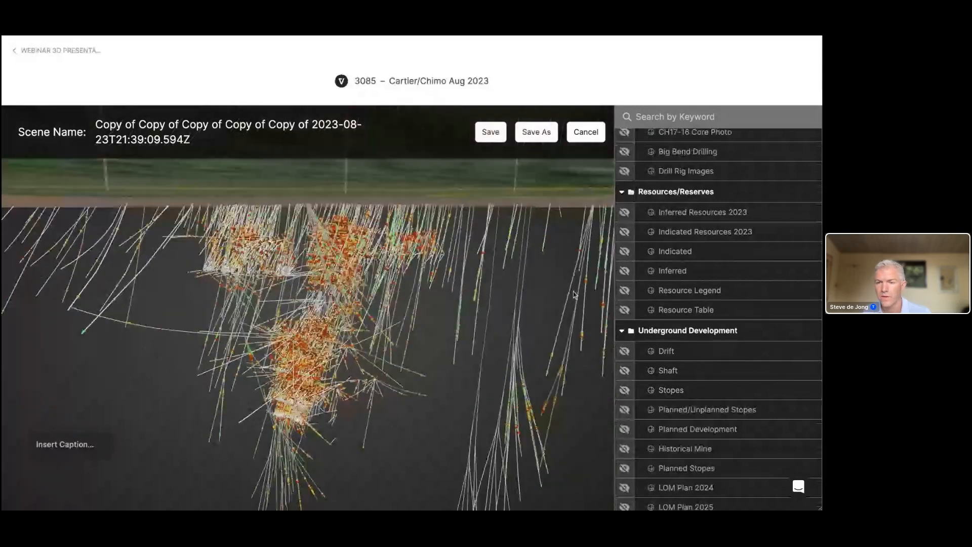
left_click_drag(574, 295, 565, 277)
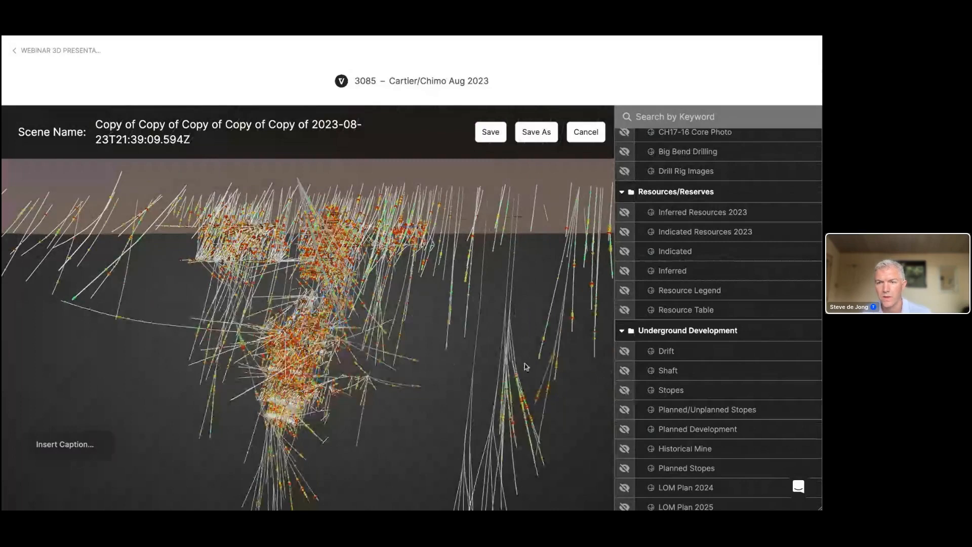
Show the Au Legend layer, frame the drillholes with the whole legend in view, and save the scene.
scroll(632, 383, "down", 3)
scroll(632, 383, "up", 6)
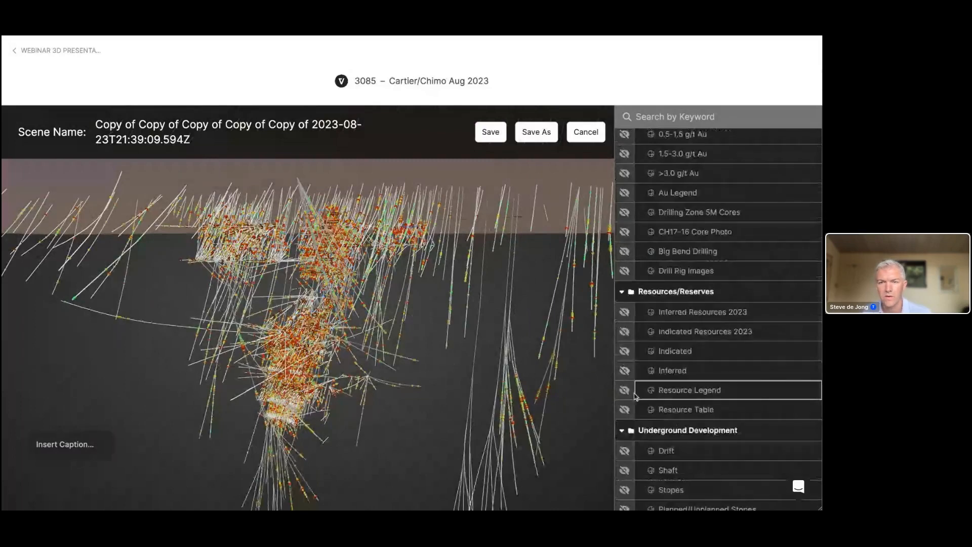
left_click(625, 236)
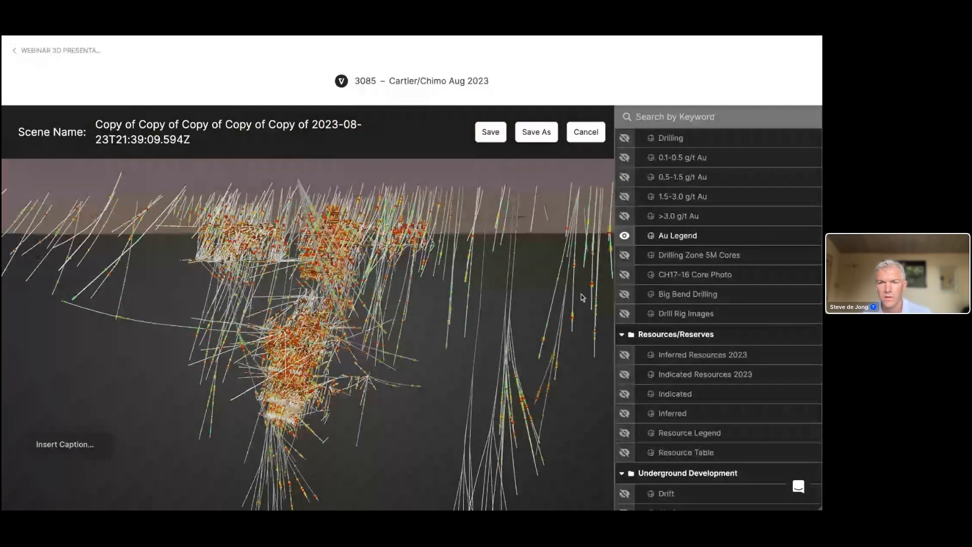
left_click_drag(582, 298, 482, 405)
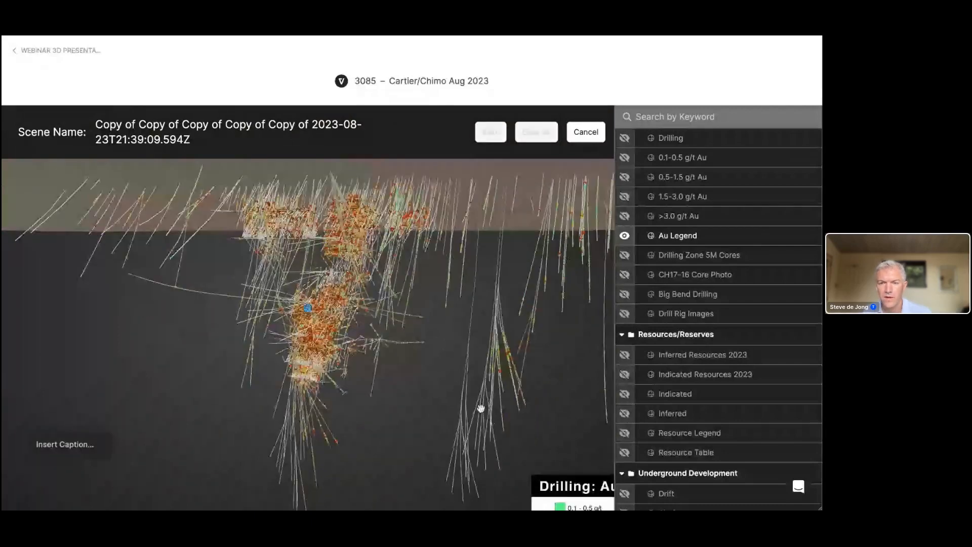
left_click_drag(481, 409, 525, 459)
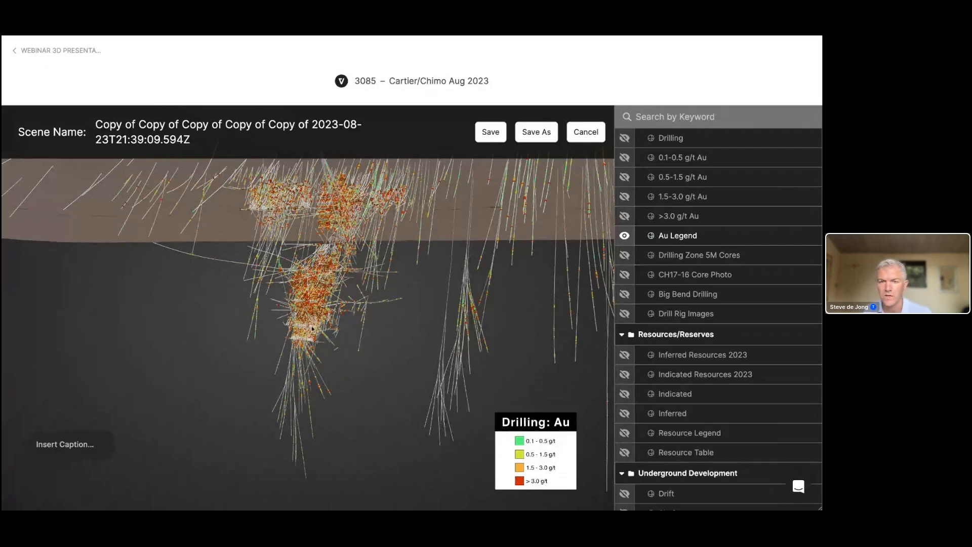
left_click_drag(312, 329, 323, 299)
scroll(324, 299, "up", 1)
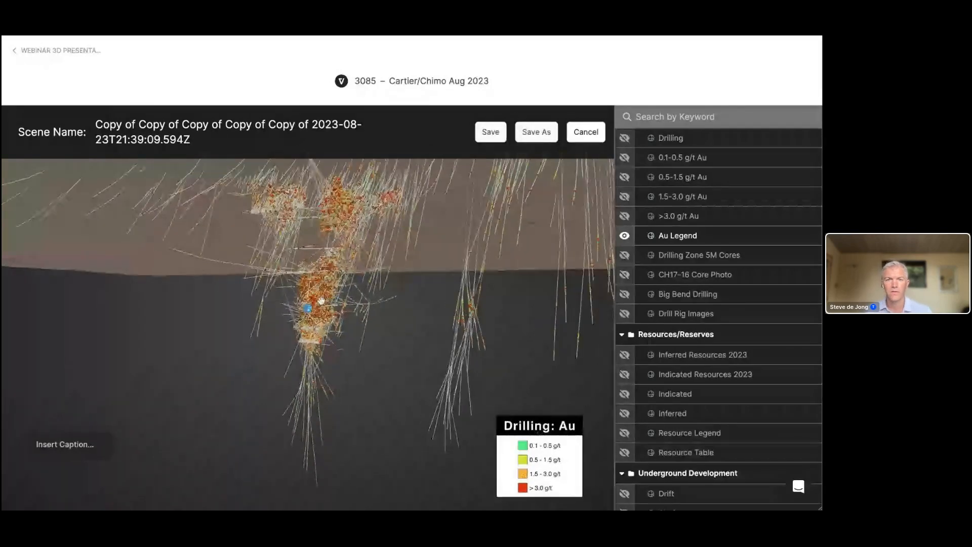
left_click(492, 134)
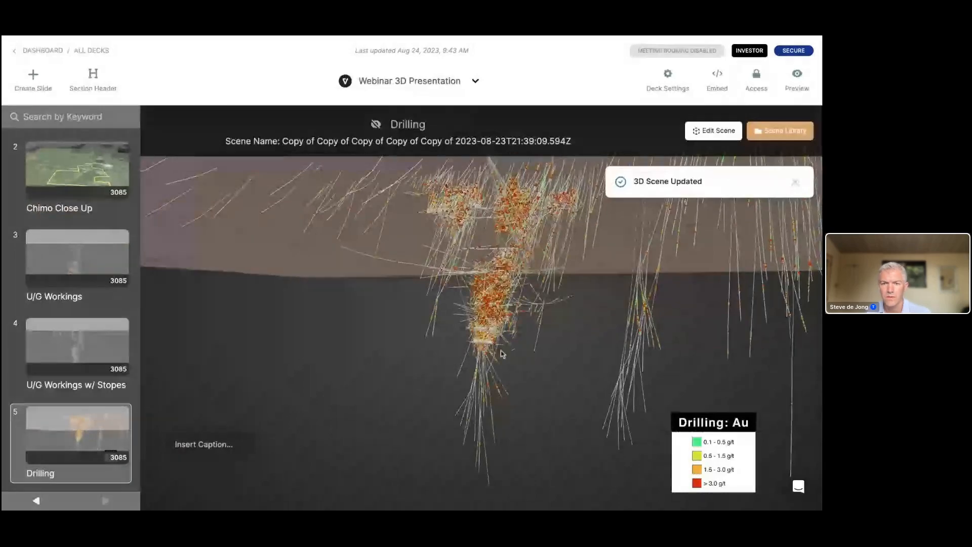
Examine the drillholes and gold grades of the saved Drilling scene from several distances and angles.
scroll(506, 365, "down", 5)
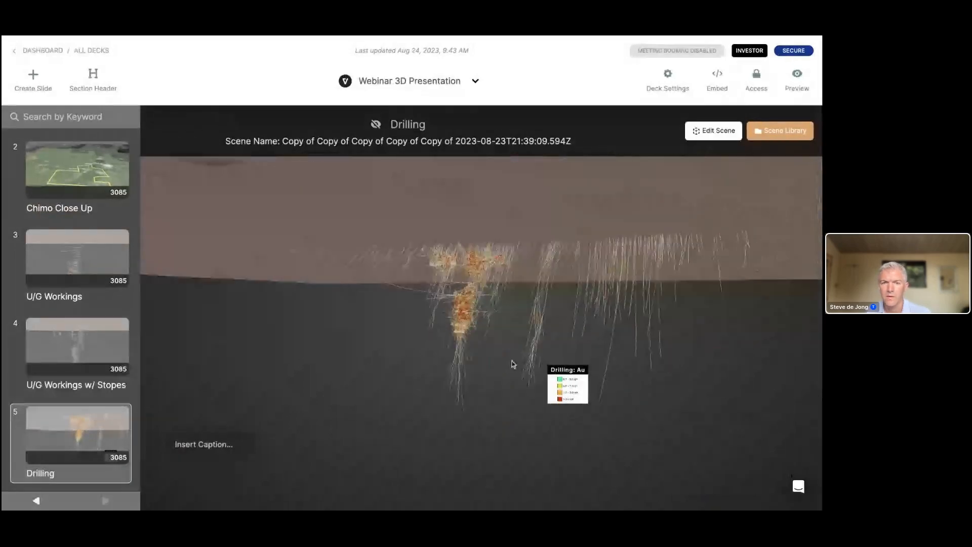
left_click_drag(488, 334, 499, 374)
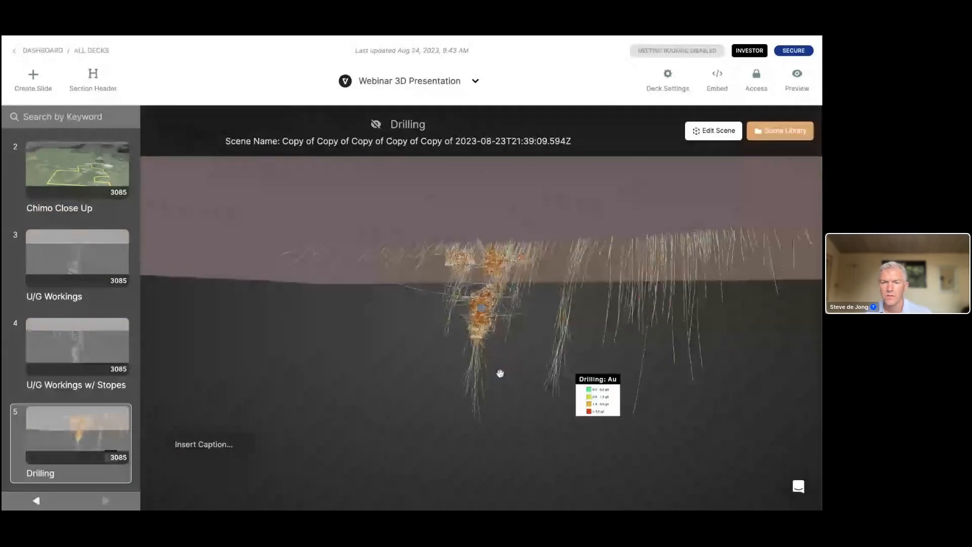
scroll(500, 373, "up", 5)
left_click_drag(481, 401, 507, 408)
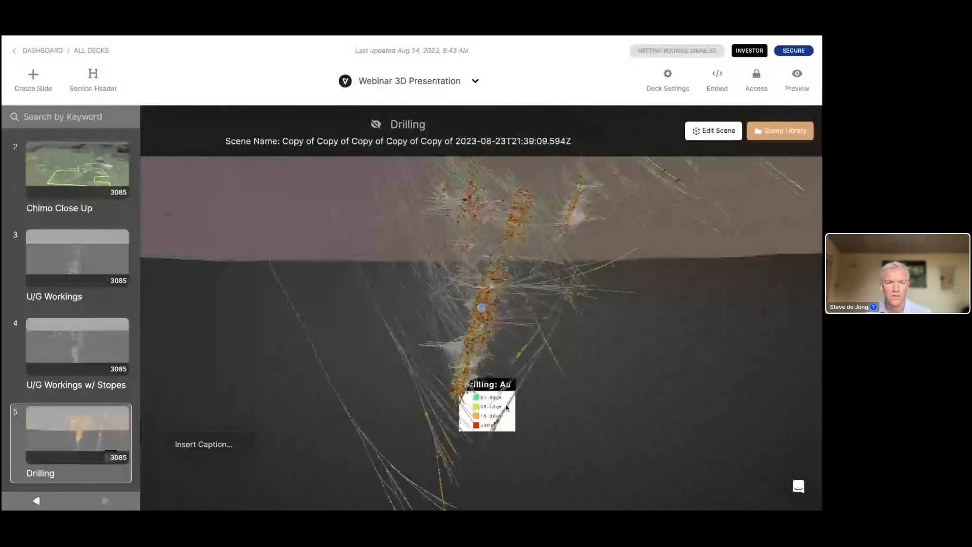
Duplicate the Drilling slide as a new scene and rename the copy Drilling Looking East.
right_click(81, 327)
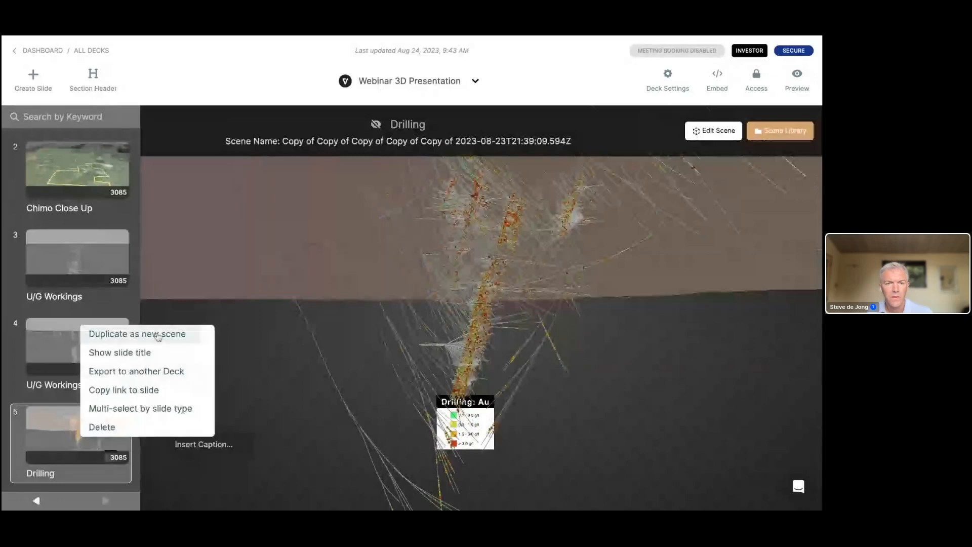
left_click(158, 335)
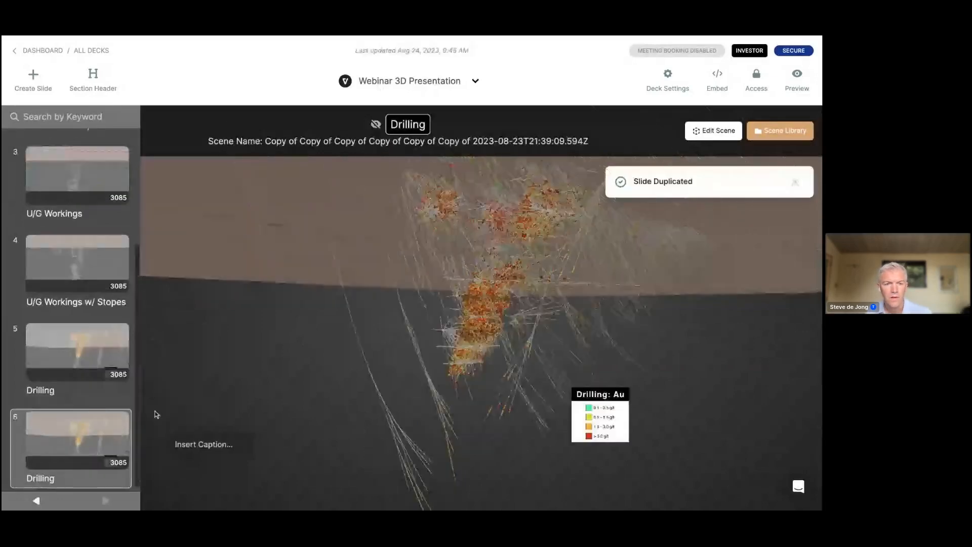
left_click(60, 479)
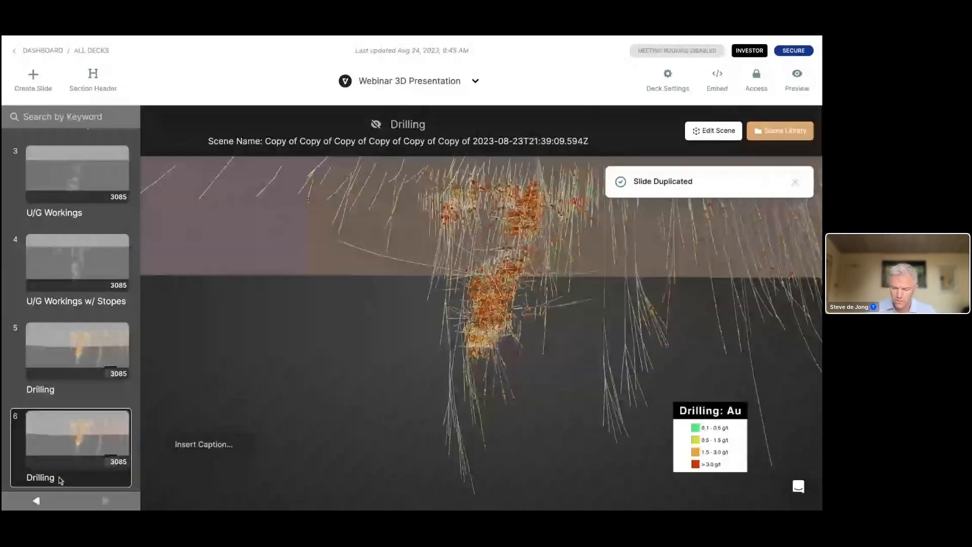
left_click(68, 482)
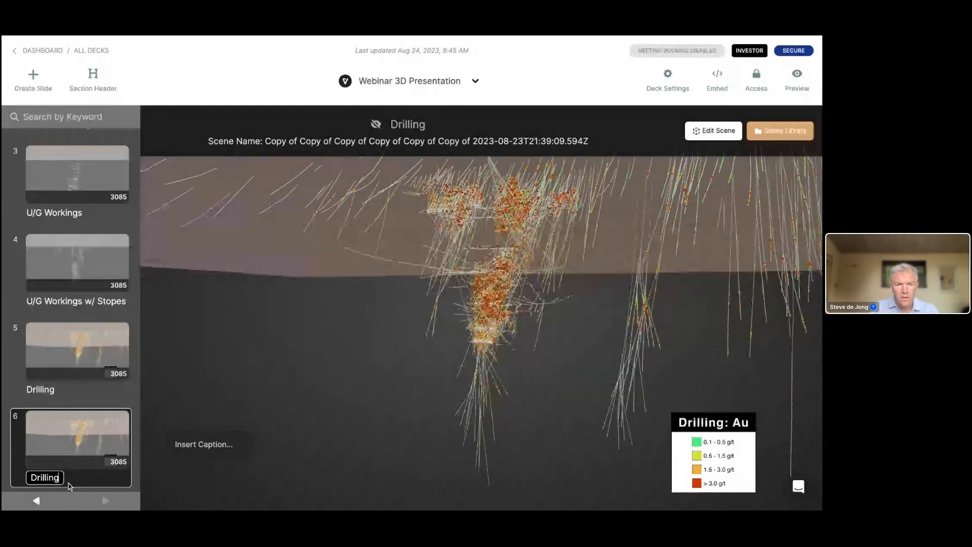
type("Looki")
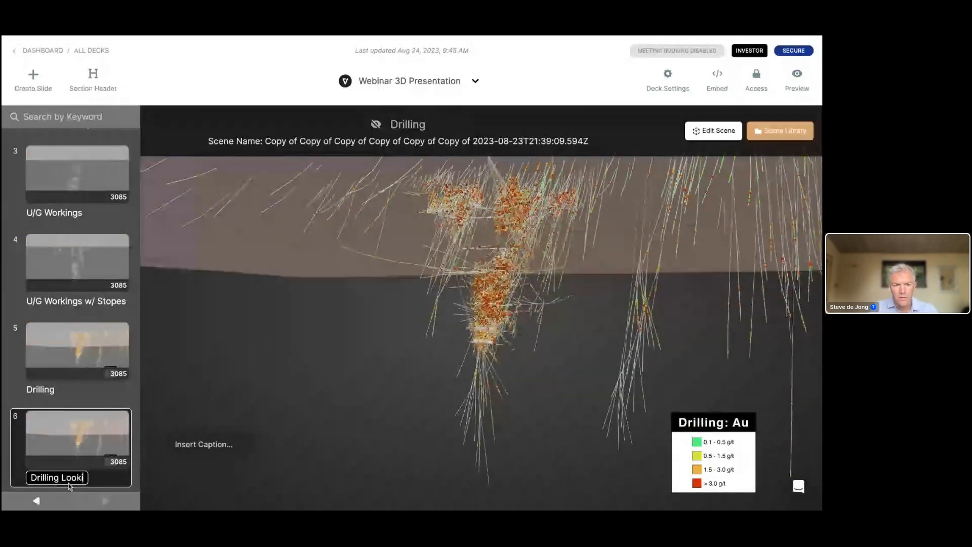
type("ng West")
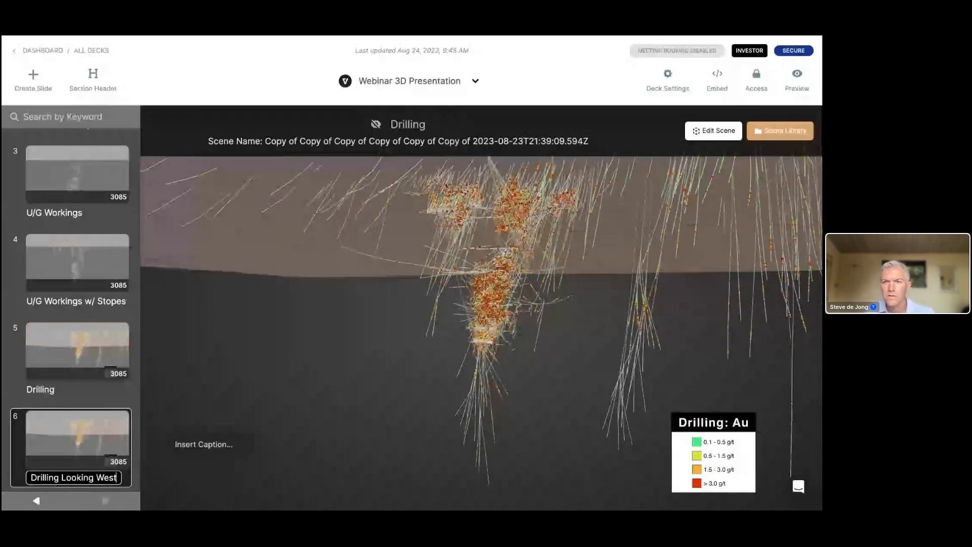
key("BackSpace")
key("BackSpace")
key("BackSpace")
key("BackSpace")
type("East")
key("Return")
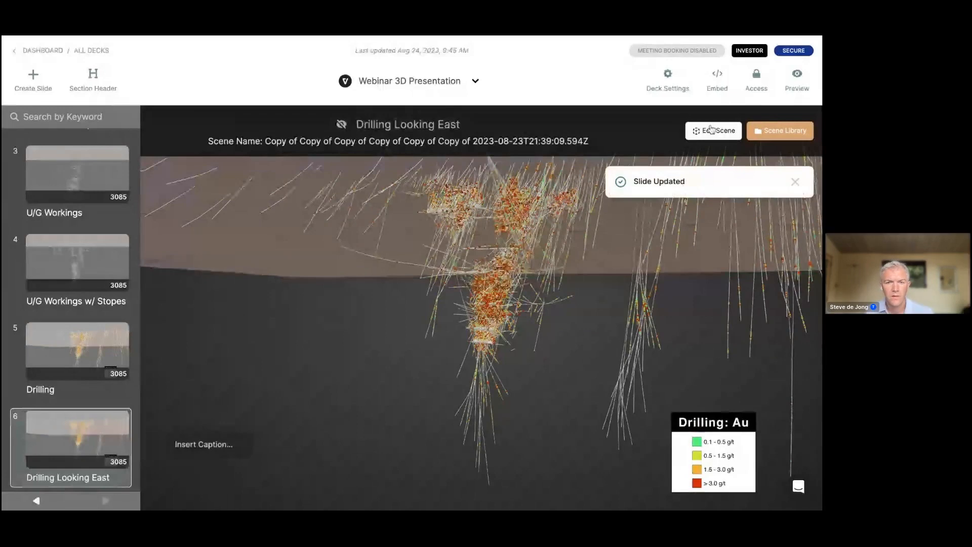
left_click(712, 130)
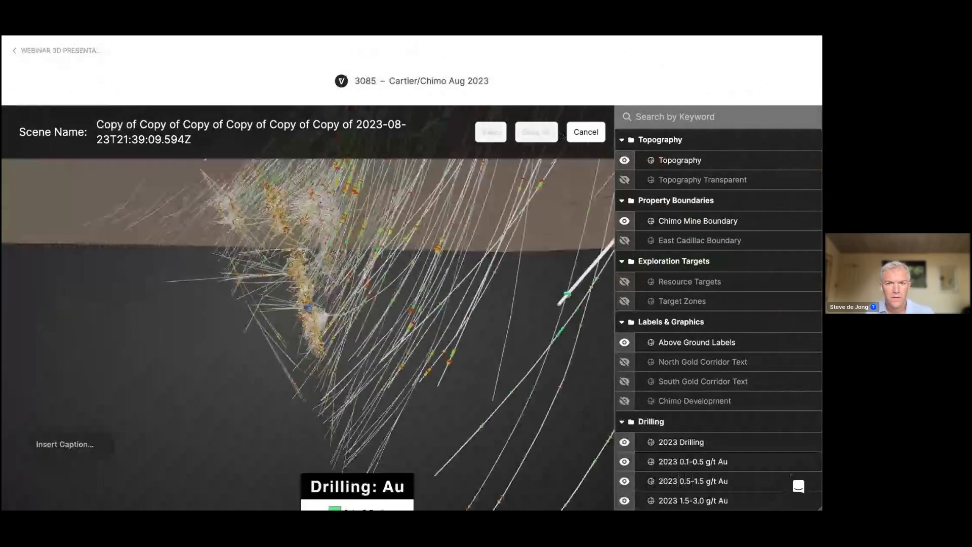
left_click(586, 133)
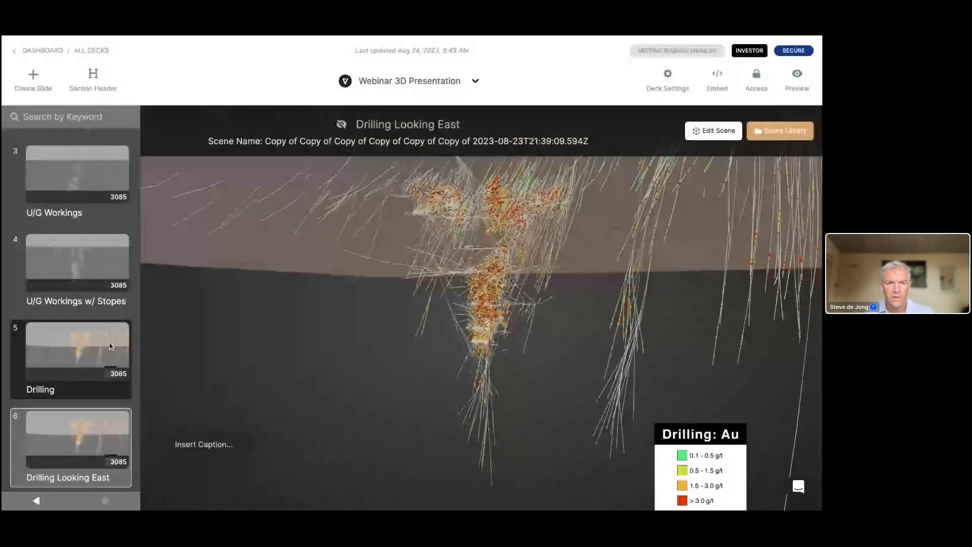
left_click(112, 347)
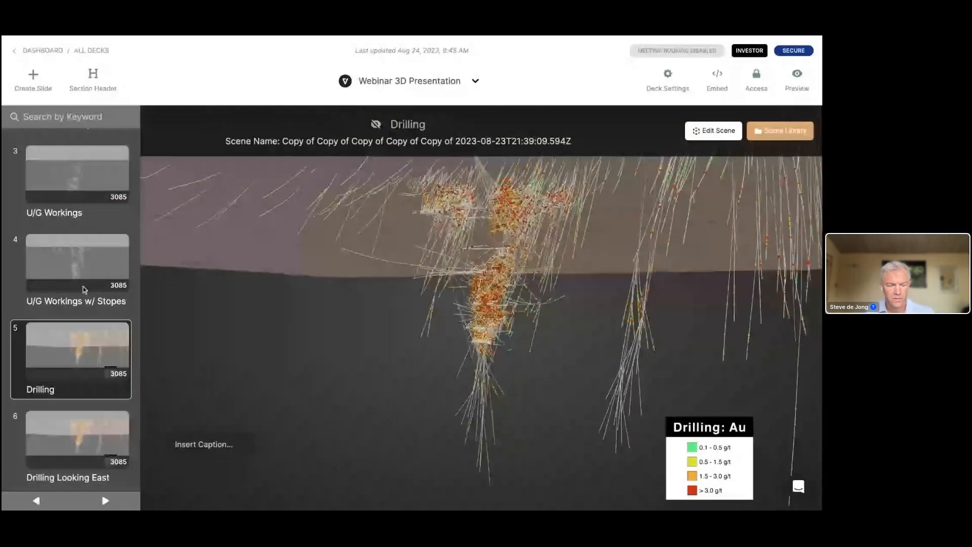
left_click(84, 287)
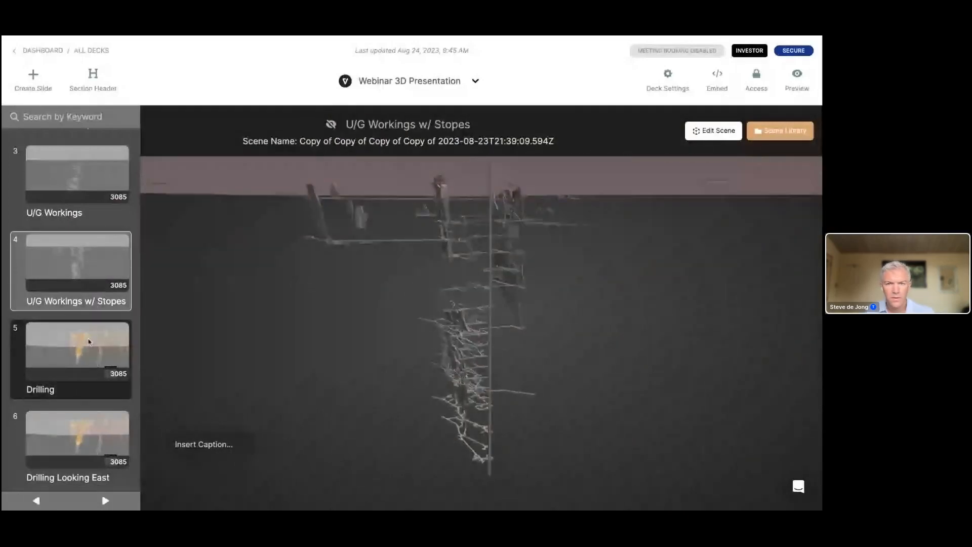
left_click(89, 342)
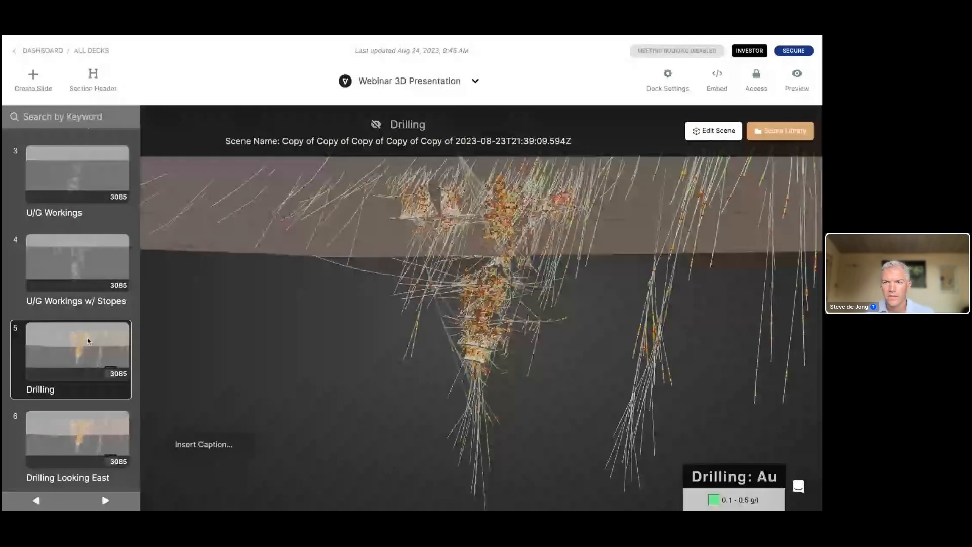
left_click(79, 439)
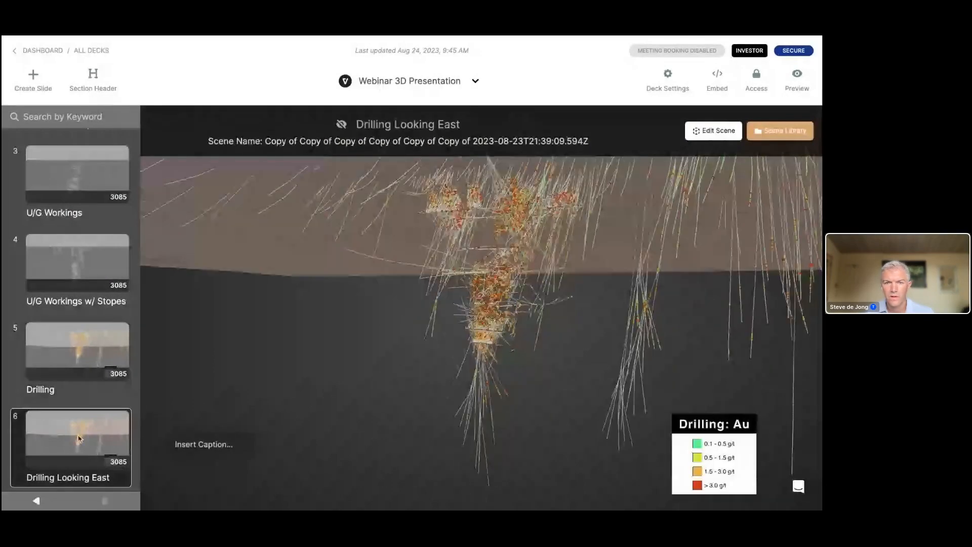
Hide the Au Legend layer in the Drilling Looking East scene, turn the view to face east along the drillholes, and save.
left_click(714, 131)
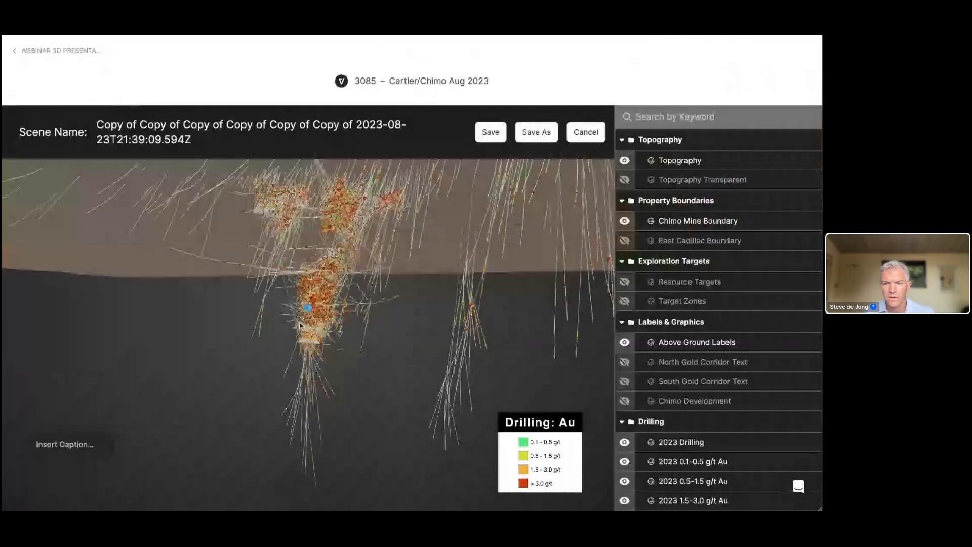
scroll(667, 421, "down", 4)
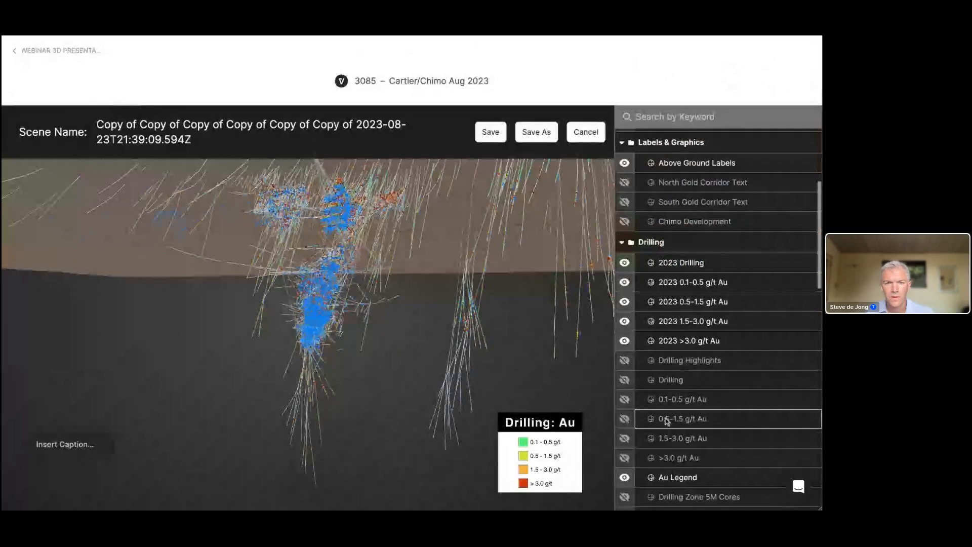
scroll(667, 421, "down", 2)
left_click(624, 409)
left_click_drag(425, 344, 349, 343)
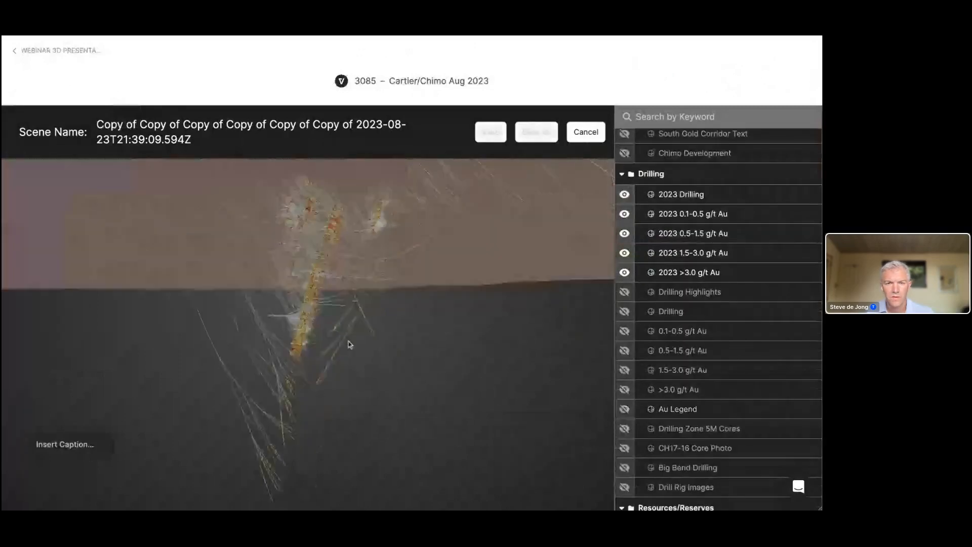
scroll(304, 353, "up", 1)
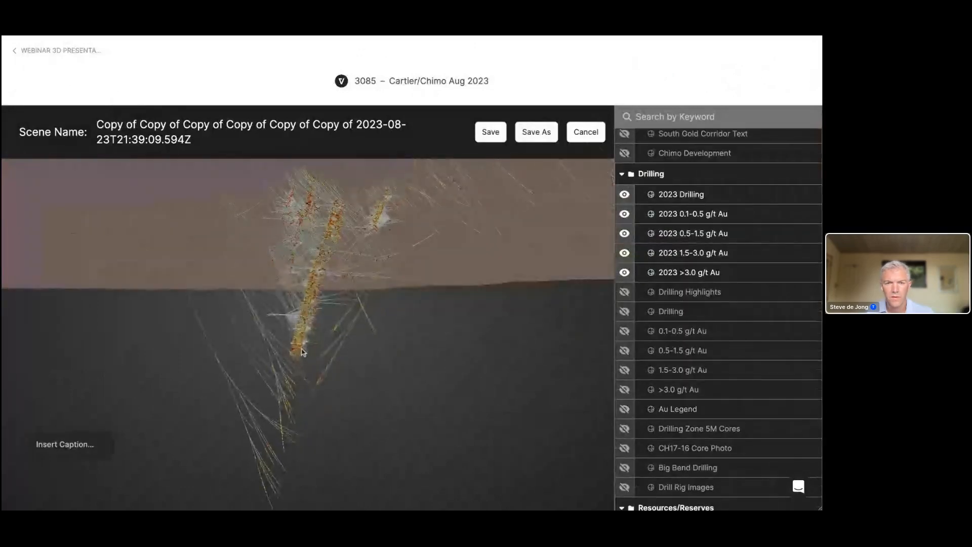
scroll(302, 348, "up", 2)
left_click_drag(303, 348, 313, 341)
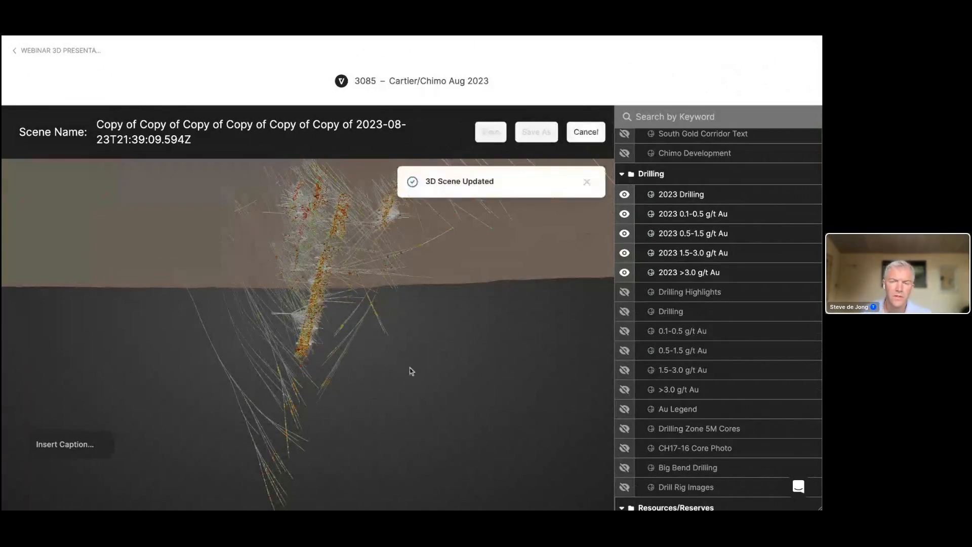
Duplicate the Drilling Looking East slide as a new scene.
scroll(104, 404, "down", 1)
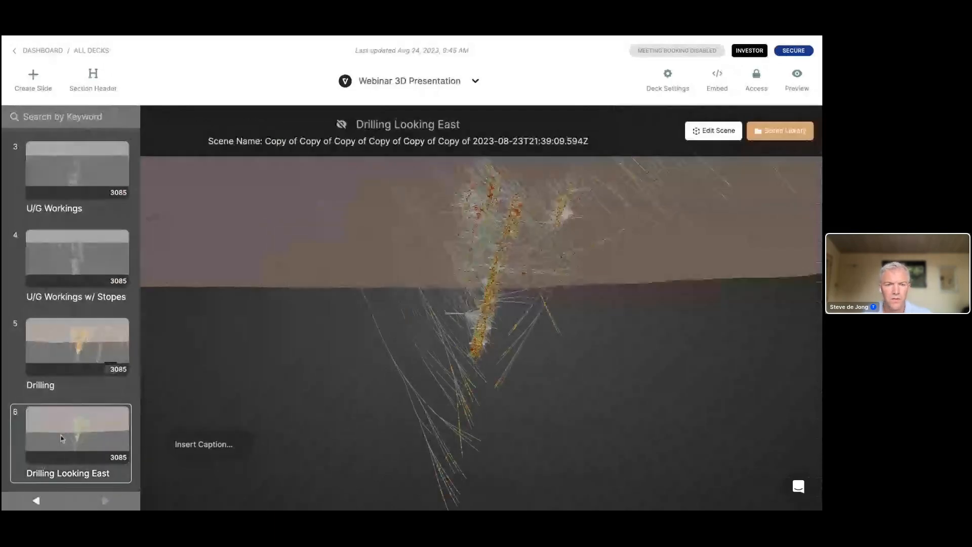
right_click(118, 383)
left_click(117, 332)
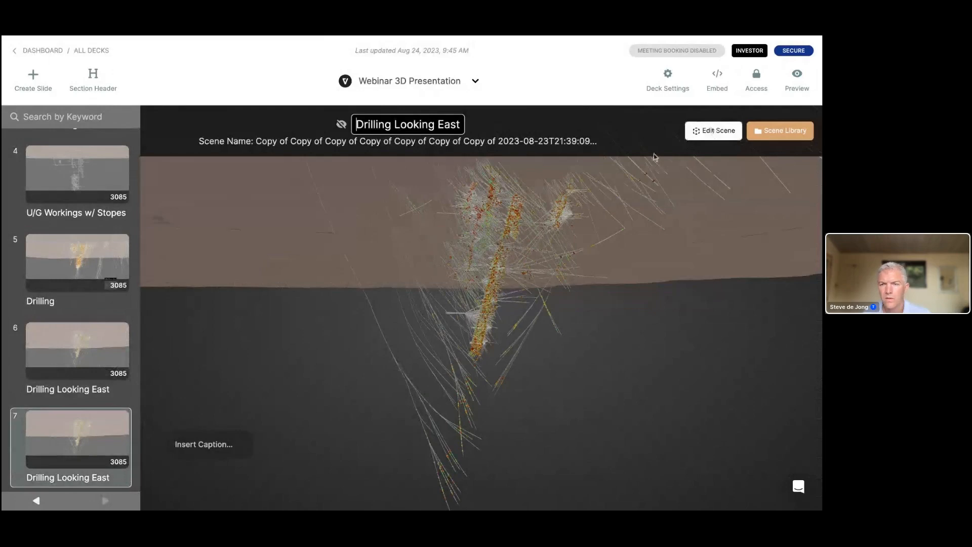
Hide the 2023 Drilling layer in the duplicated scene, keep the four 2023 gold grade layers framed, and save the scene.
left_click(713, 131)
scroll(673, 304, "down", 3)
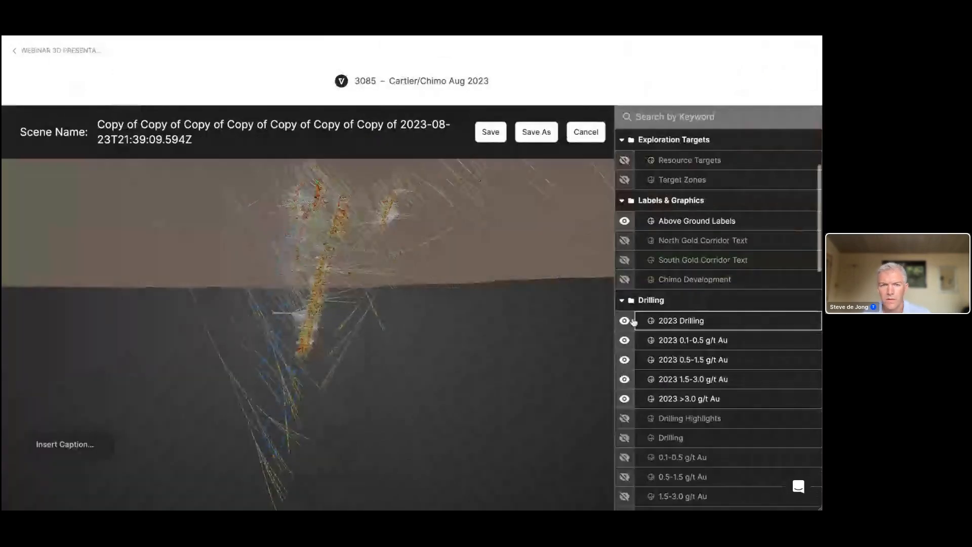
left_click(626, 321)
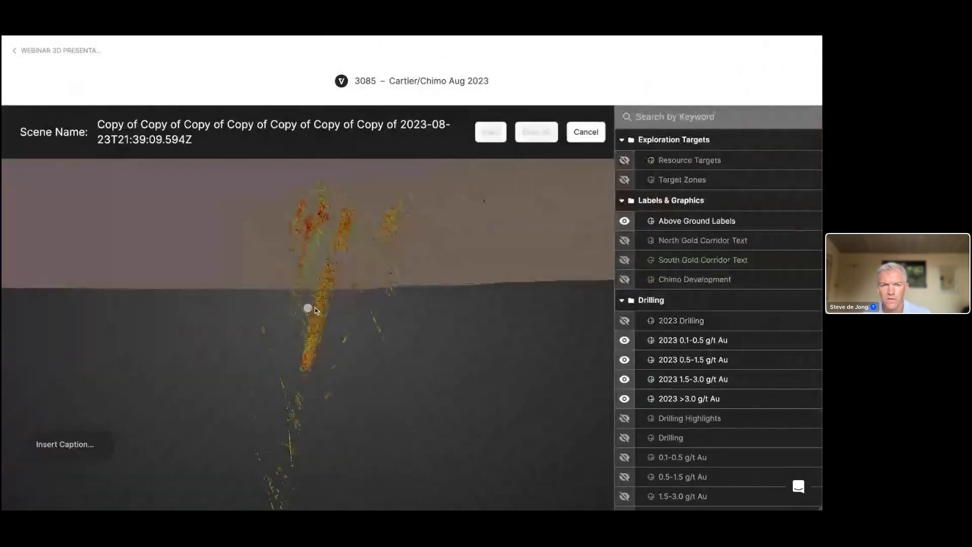
scroll(313, 326, "up", 5)
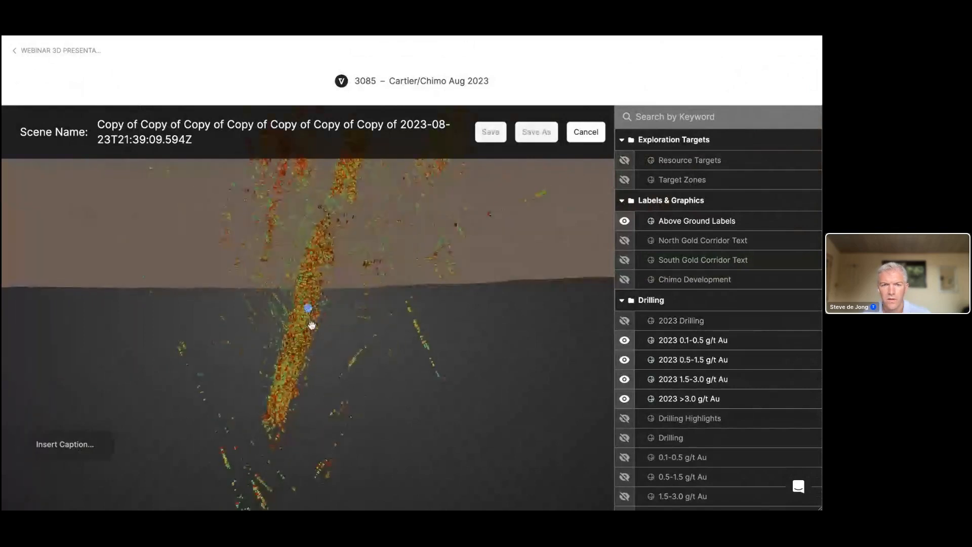
scroll(312, 325, "down", 3)
scroll(312, 326, "down", 2)
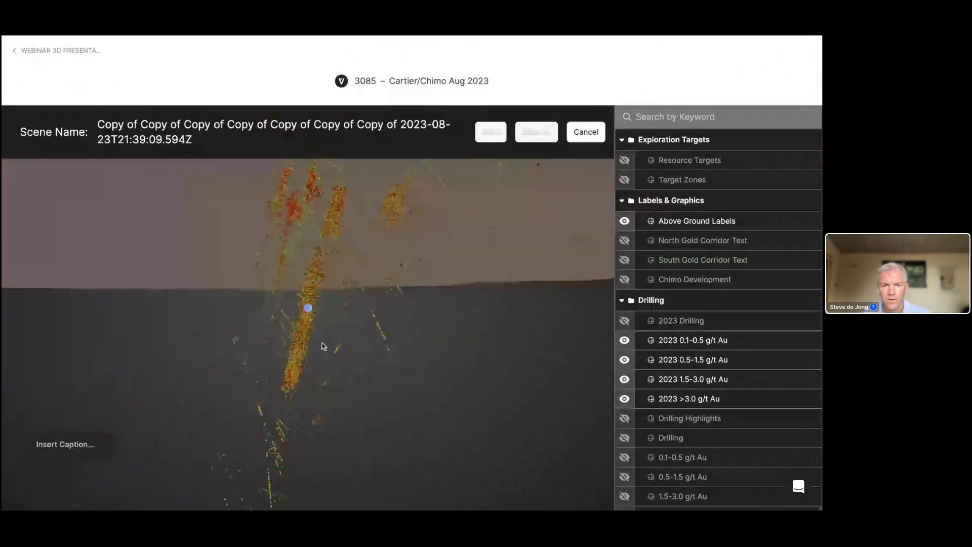
scroll(324, 345, "down", 2)
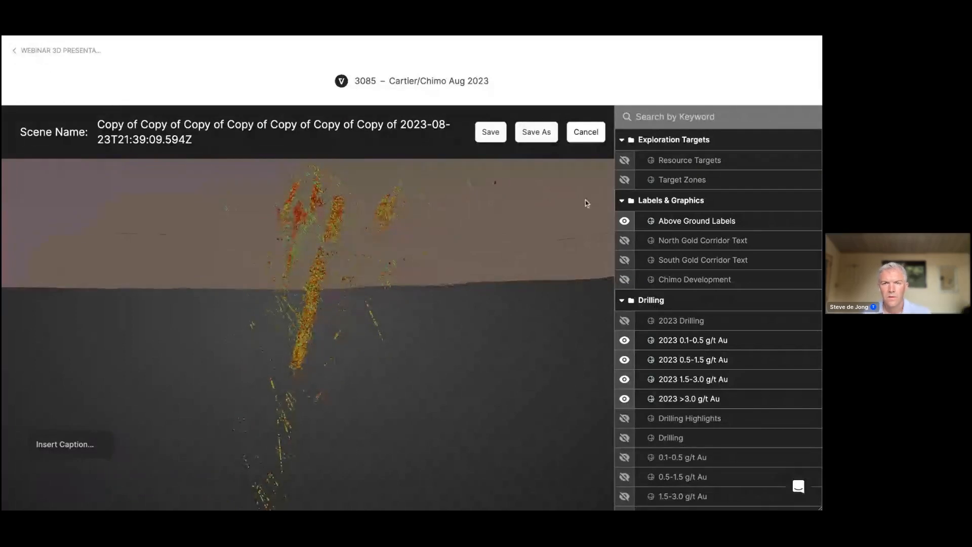
left_click(494, 133)
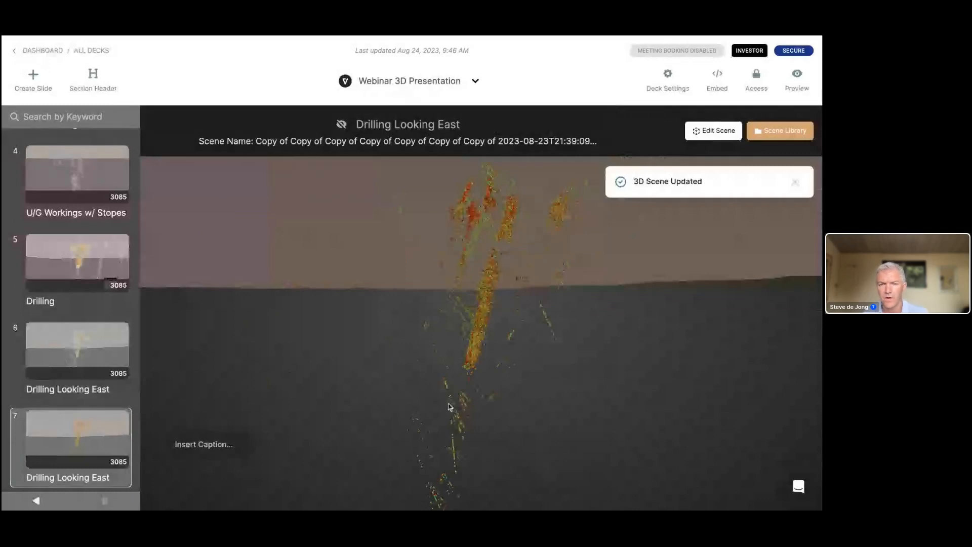
Examine the gold grades in the saved scene, compare them with slide 6, and review the deck's earlier slides.
left_click_drag(449, 406, 525, 391)
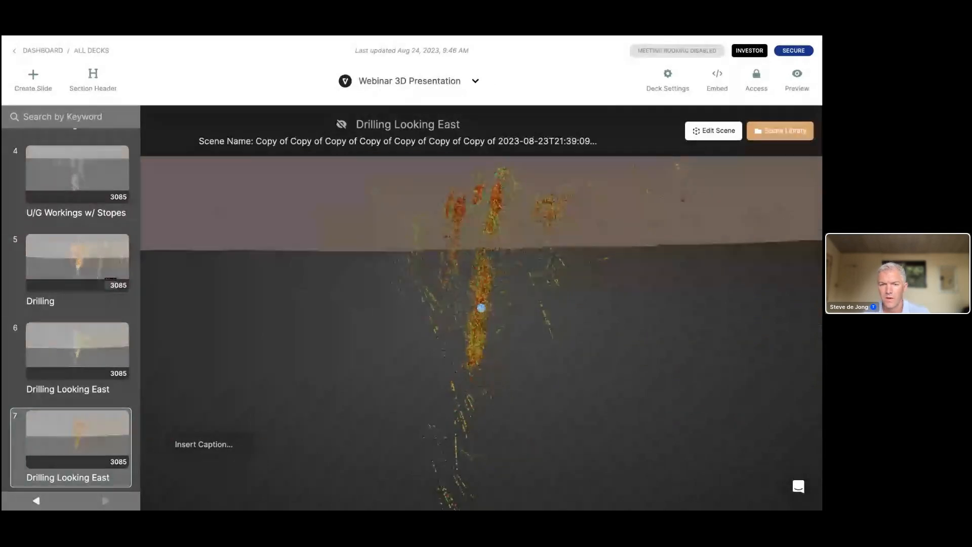
left_click(92, 353)
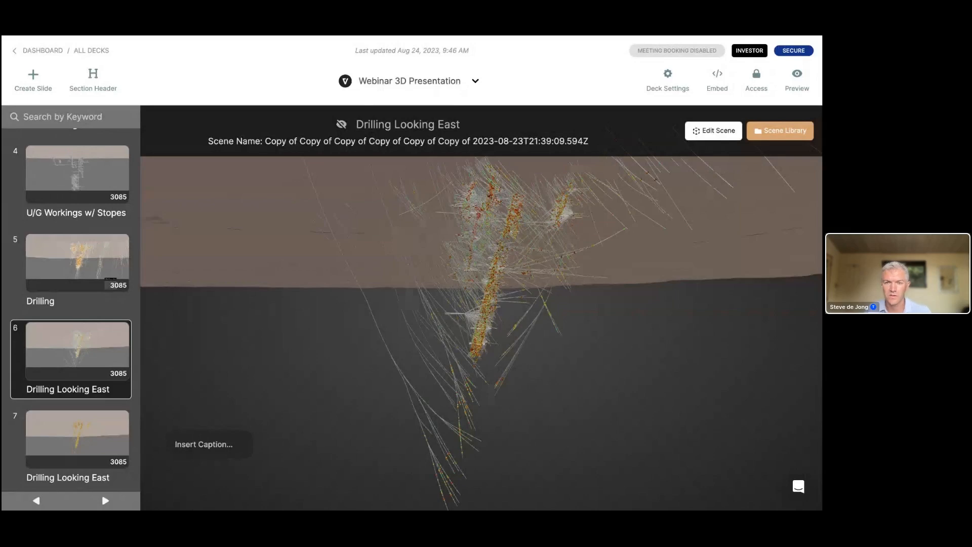
scroll(93, 330, "up", 2)
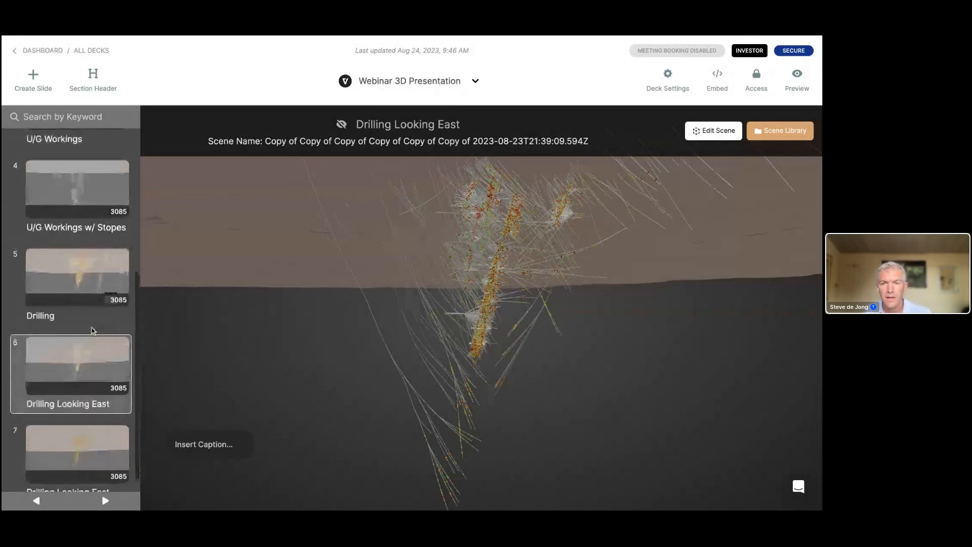
scroll(91, 332, "up", 2)
scroll(83, 344, "up", 4)
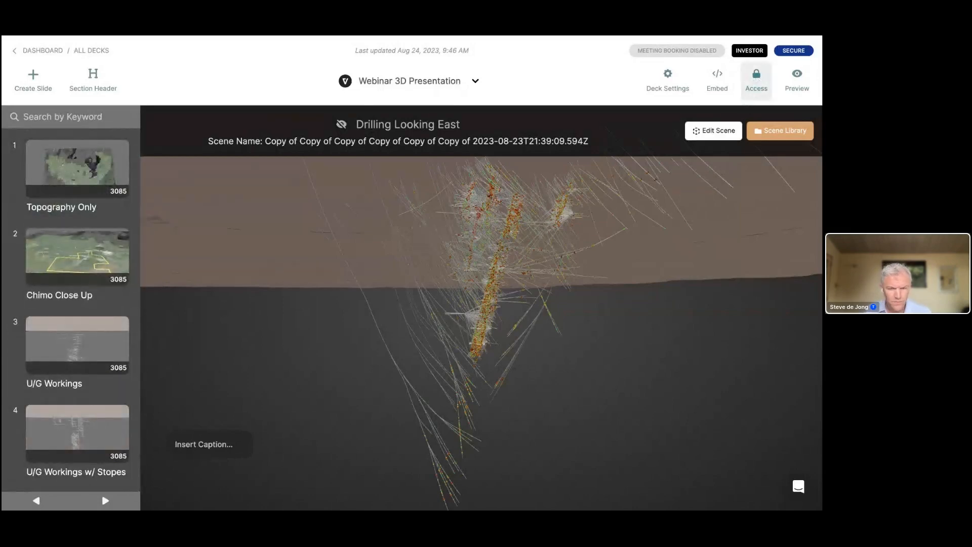
Create a secure link for sharing the deck, labelled Link for Sharing, with no password or recipients.
left_click(756, 92)
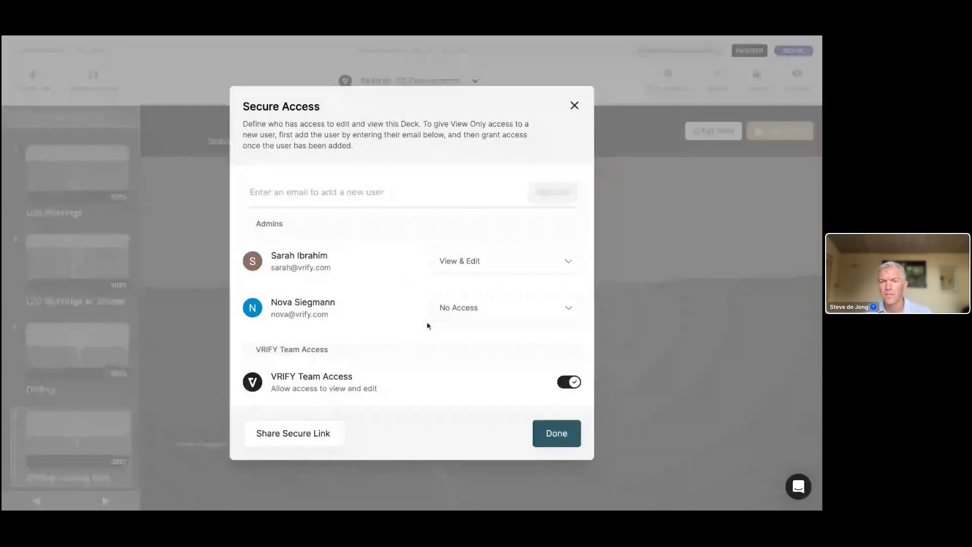
left_click(296, 433)
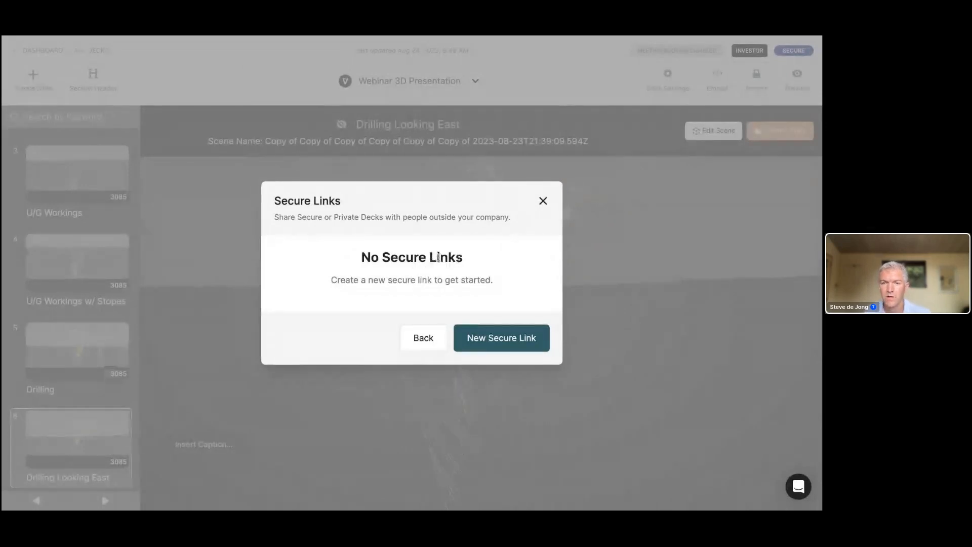
left_click(479, 345)
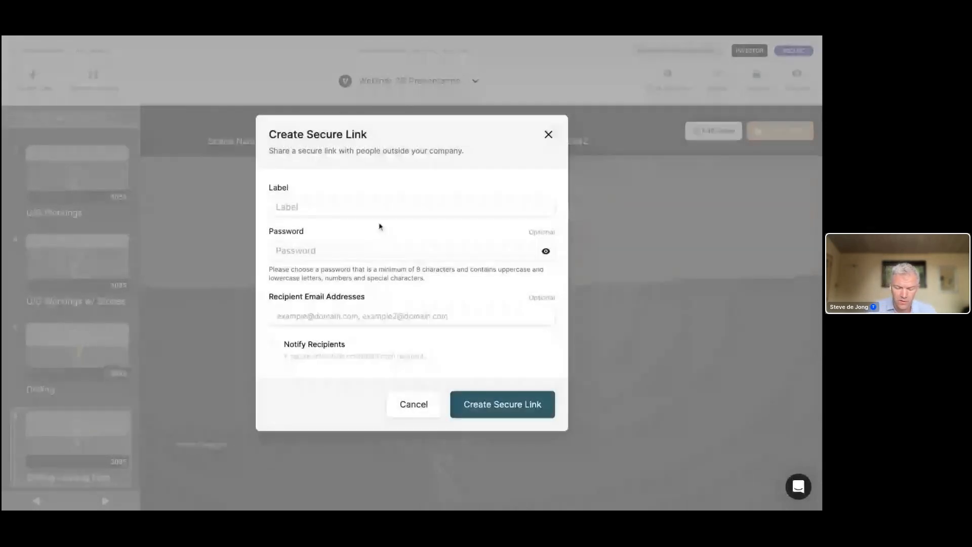
left_click(334, 206)
type("Link for Sharing")
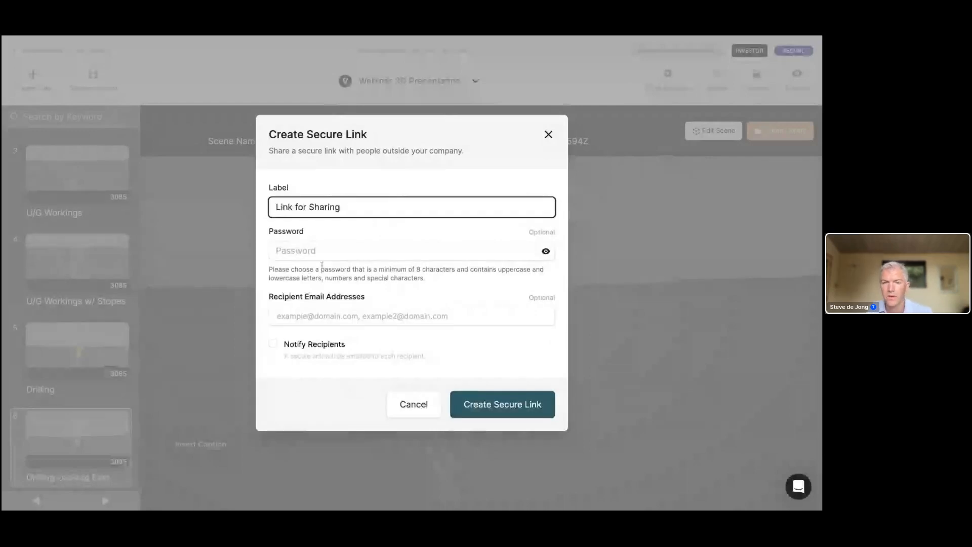
left_click(488, 410)
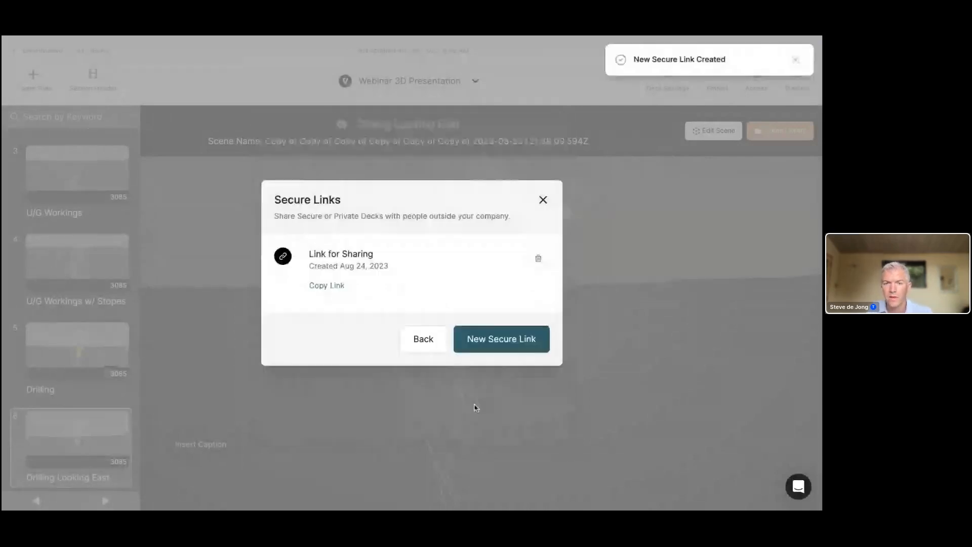
Copy the secure link labelled Link for Sharing and close the deck's access settings.
left_click(332, 286)
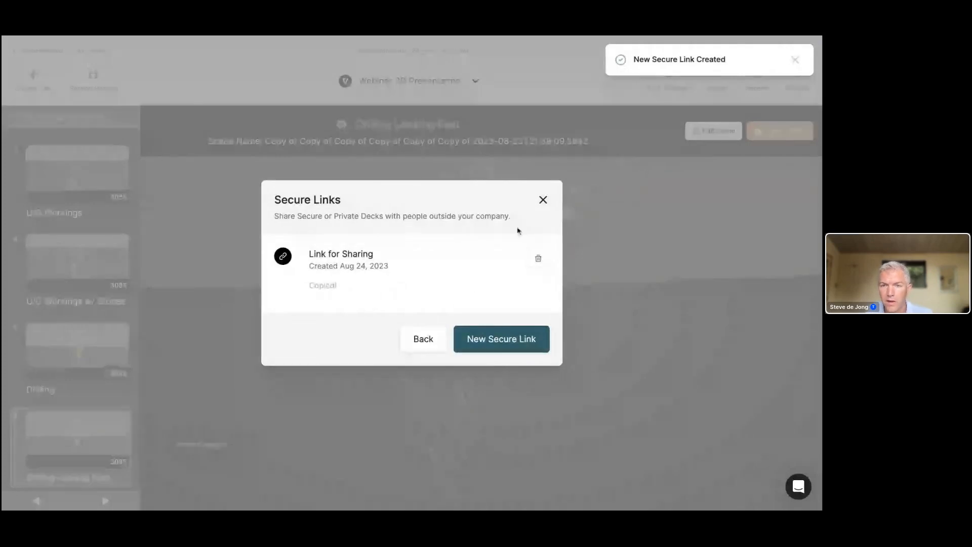
left_click(543, 201)
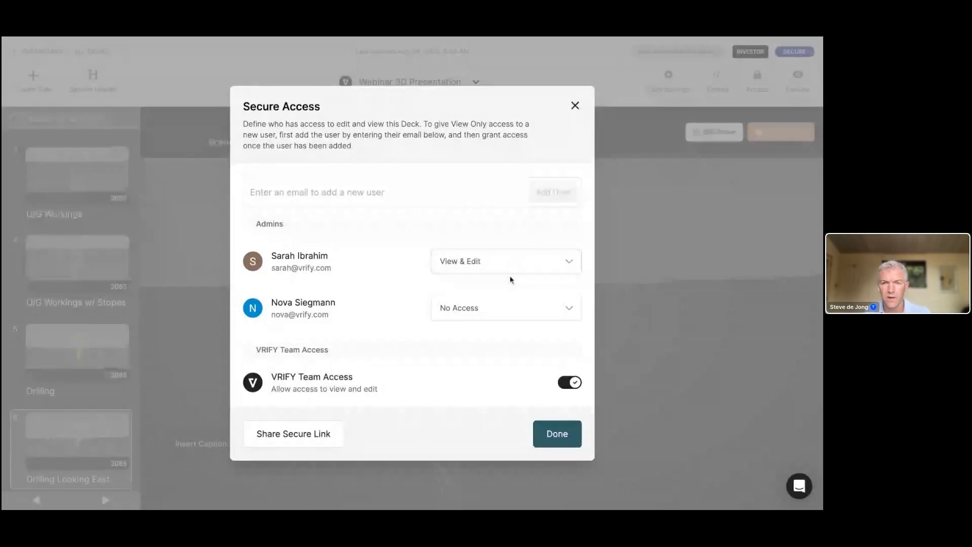
left_click(575, 108)
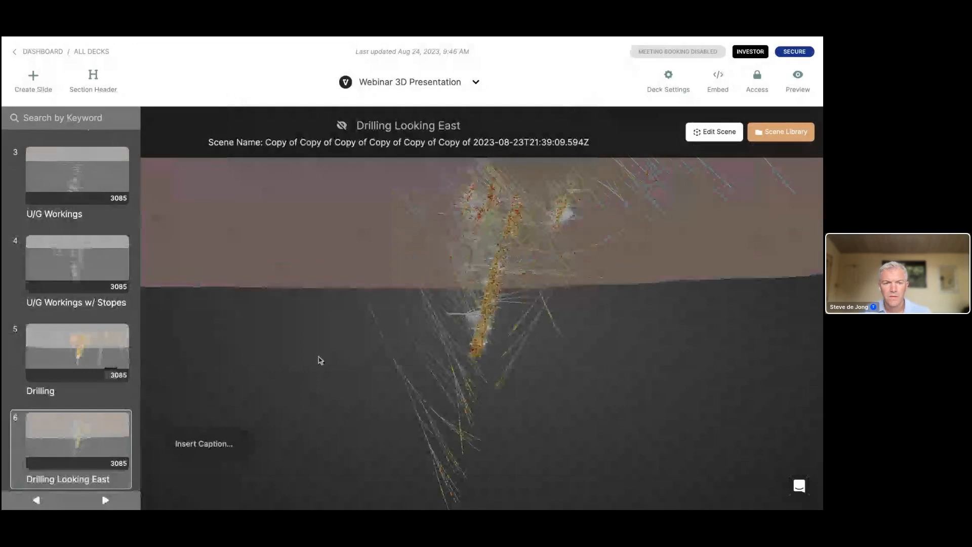
Examine the gold grade distribution in slide 7, Drilling Looking East, from slightly different angles.
scroll(91, 386, "down", 2)
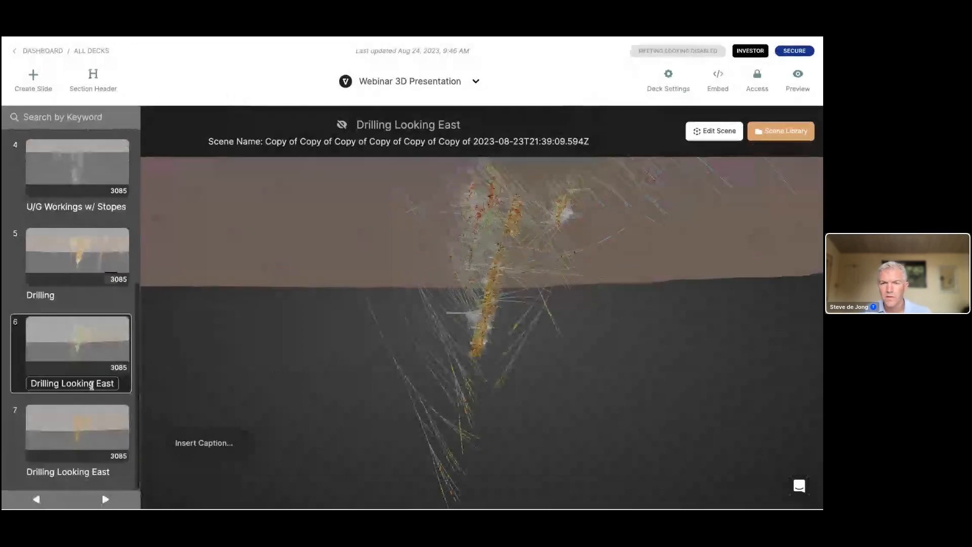
left_click(84, 433)
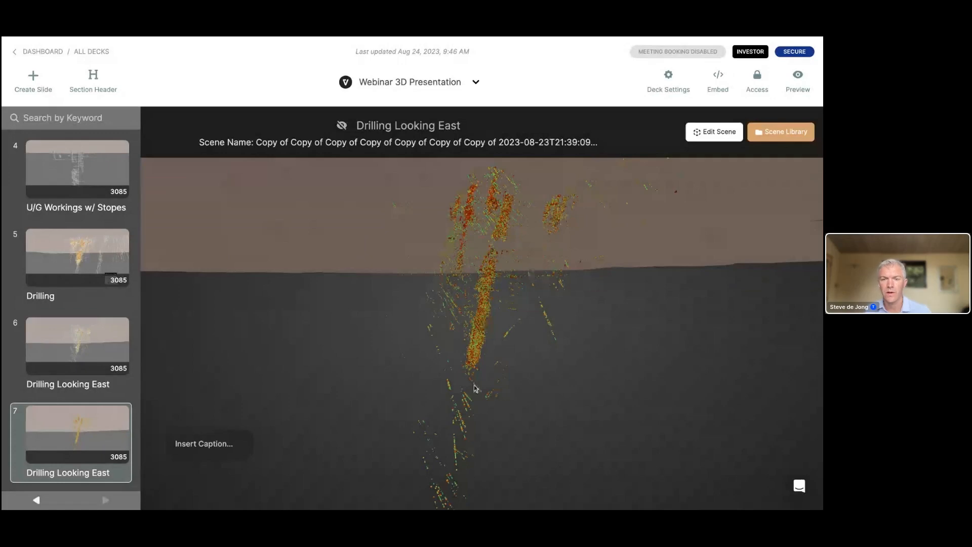
left_click_drag(473, 403, 464, 399)
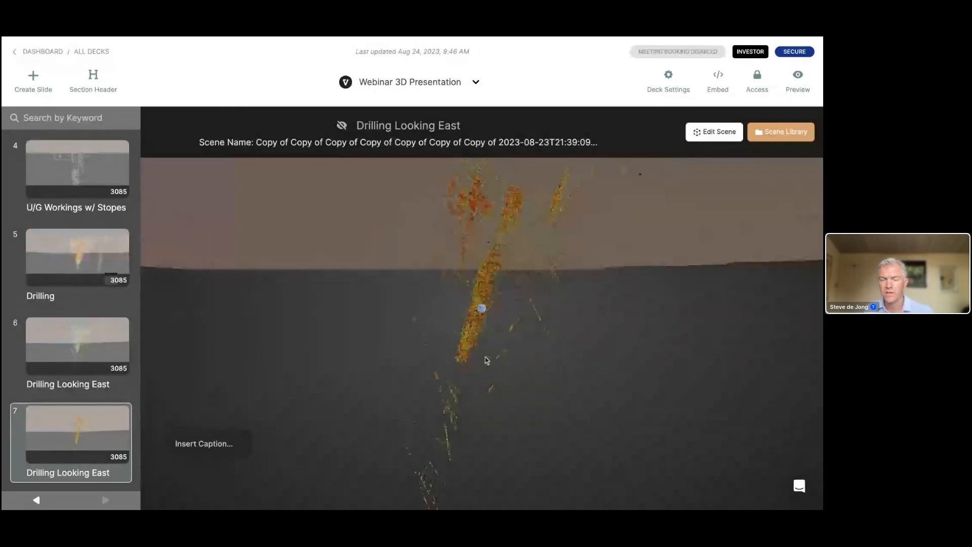
mouse_move(486, 362)
left_mouse_down()
mouse_move(481, 306)
mouse_move(487, 312)
left_mouse_up()
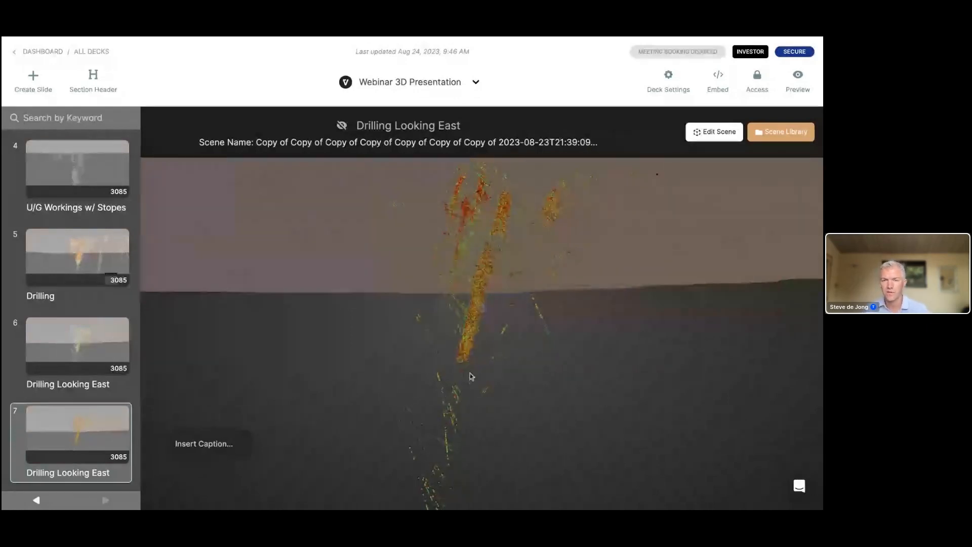
left_click_drag(479, 363, 479, 364)
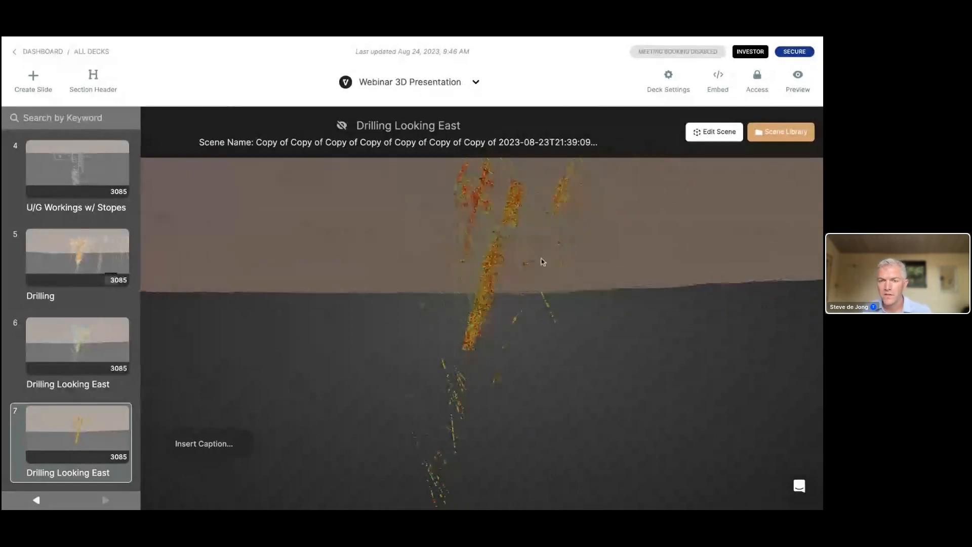
left_click(221, 448)
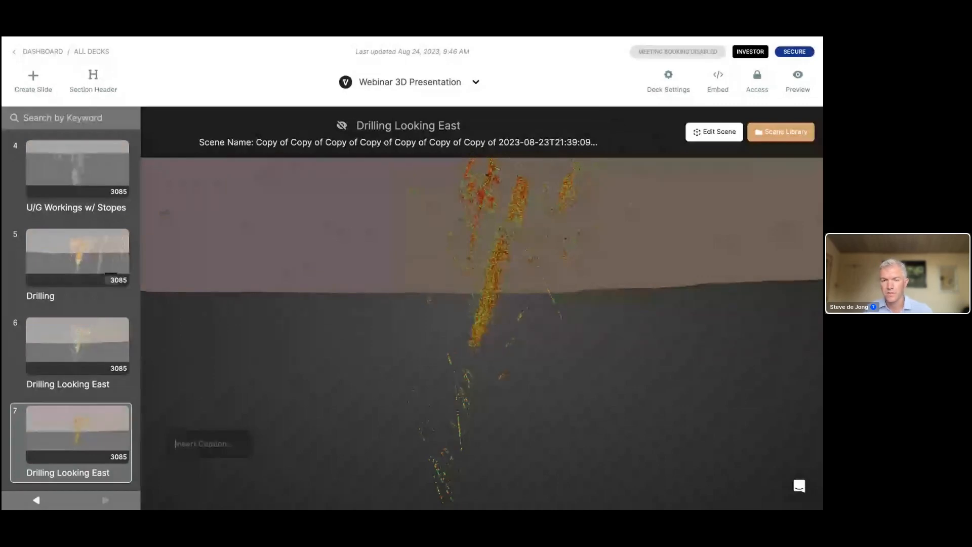
Duplicate slide 7, Drilling Looking East, as a new scene.
right_click(87, 428)
left_click(134, 321)
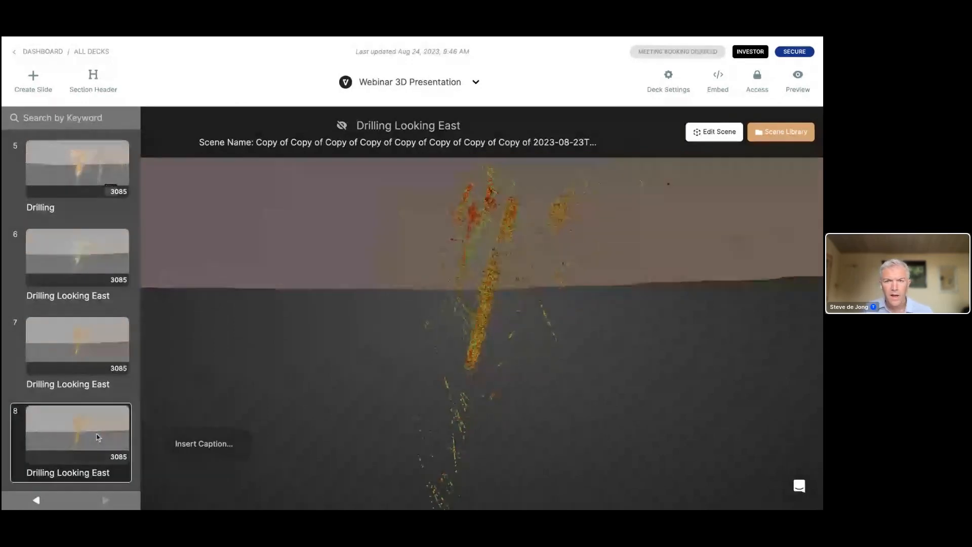
Turn the duplicated scene to a wider north-facing view, show the 2023 Drilling layer with the Drilling layer hidden, and save the scene.
left_click_drag(502, 337, 633, 338)
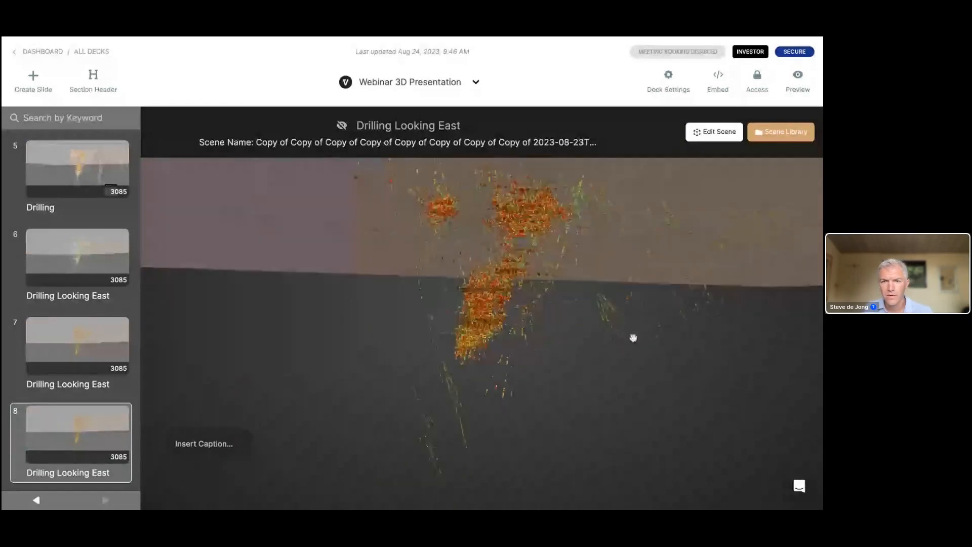
left_click(715, 132)
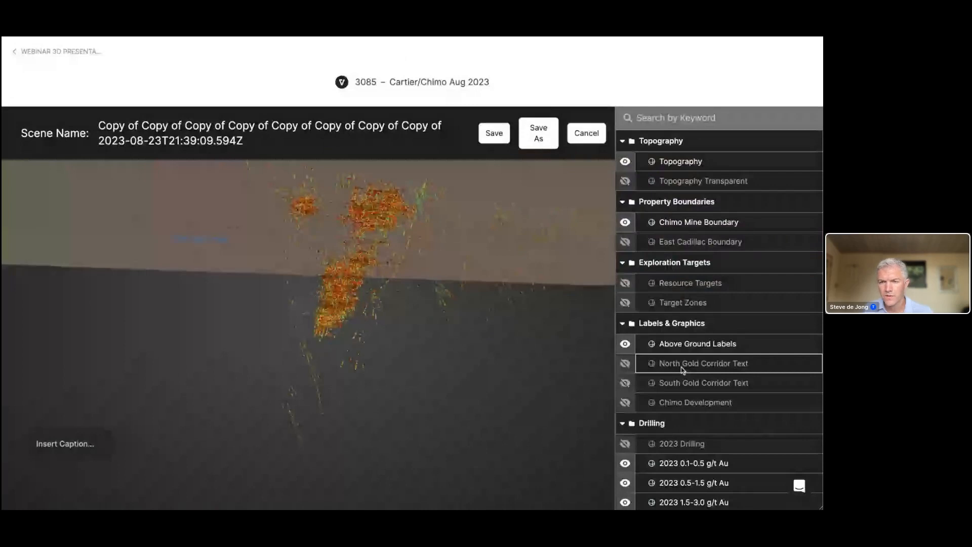
scroll(681, 373, "down", 3)
scroll(681, 373, "down", 2)
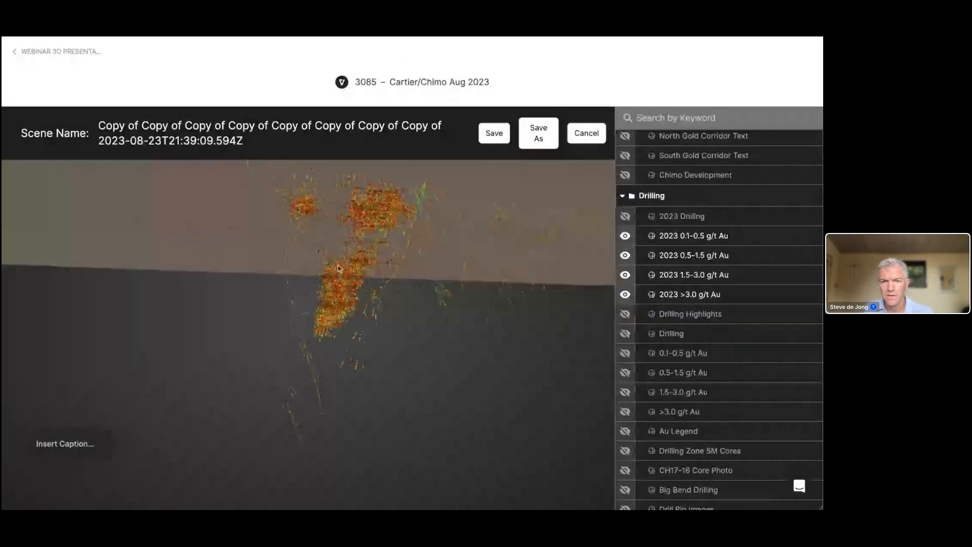
left_click(625, 334)
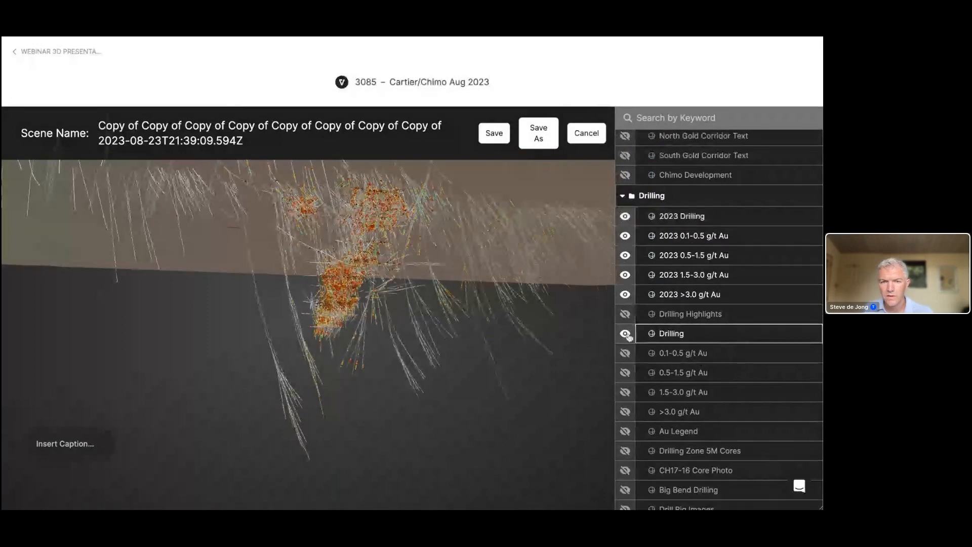
left_click(626, 334)
left_click_drag(502, 351, 462, 359)
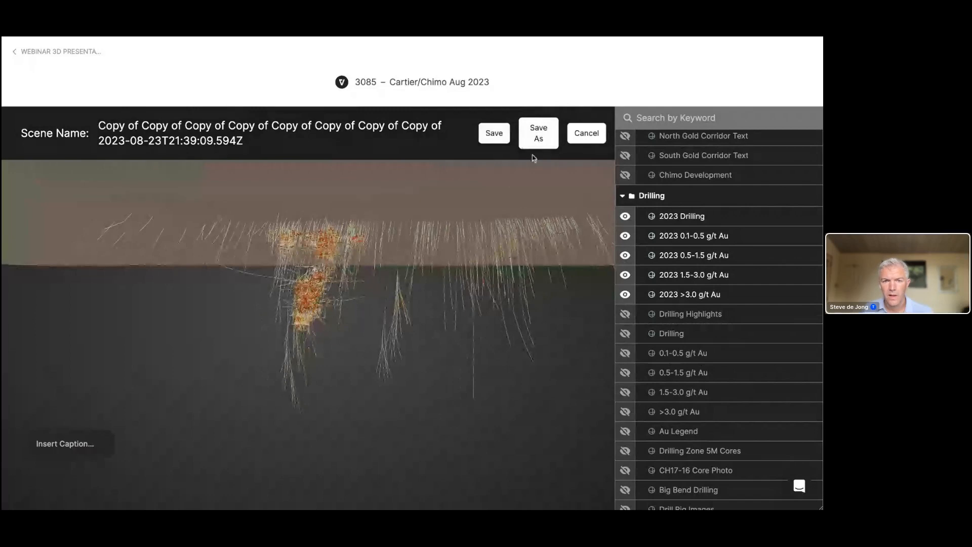
left_click(495, 134)
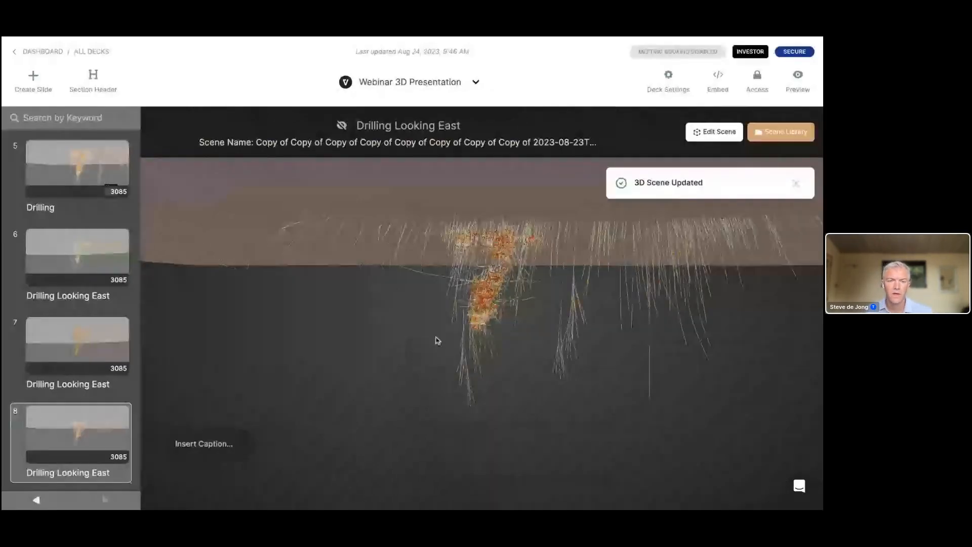
Rename slide 8 as Drilling Looking North.
left_click(80, 472)
left_click_drag(80, 472, 93, 473)
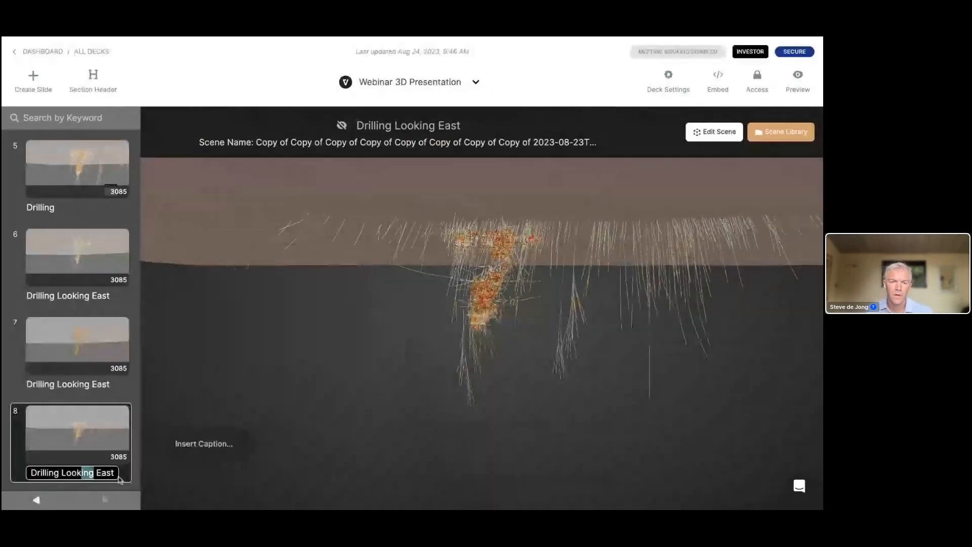
left_click(120, 476)
key("BackSpace")
key("BackSpace")
key("BackSpace")
key("BackSpace")
key("BackSpace")
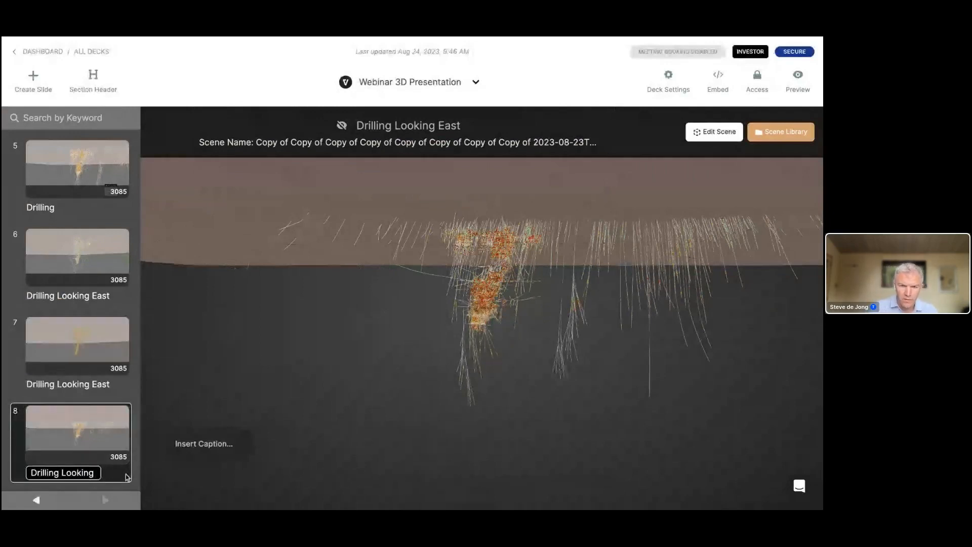
type("North")
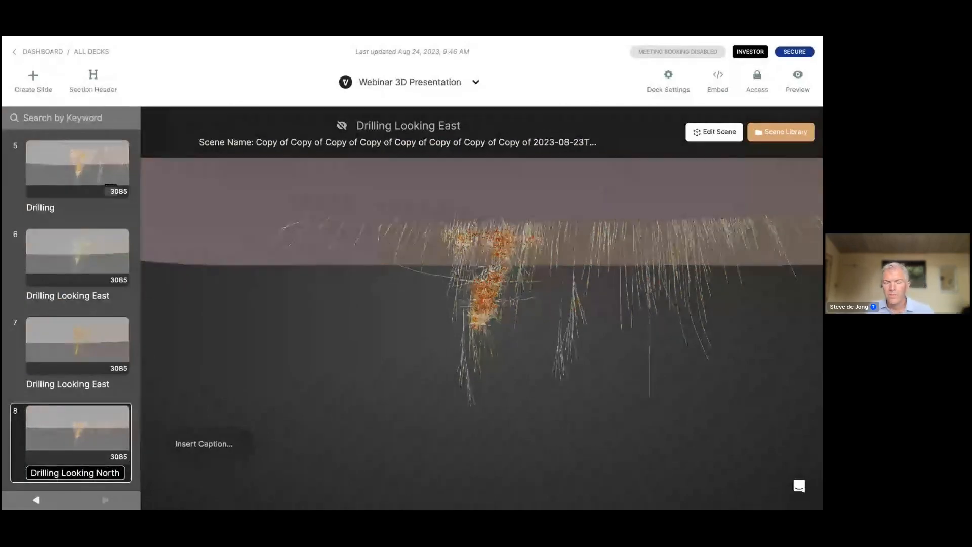
key("Return")
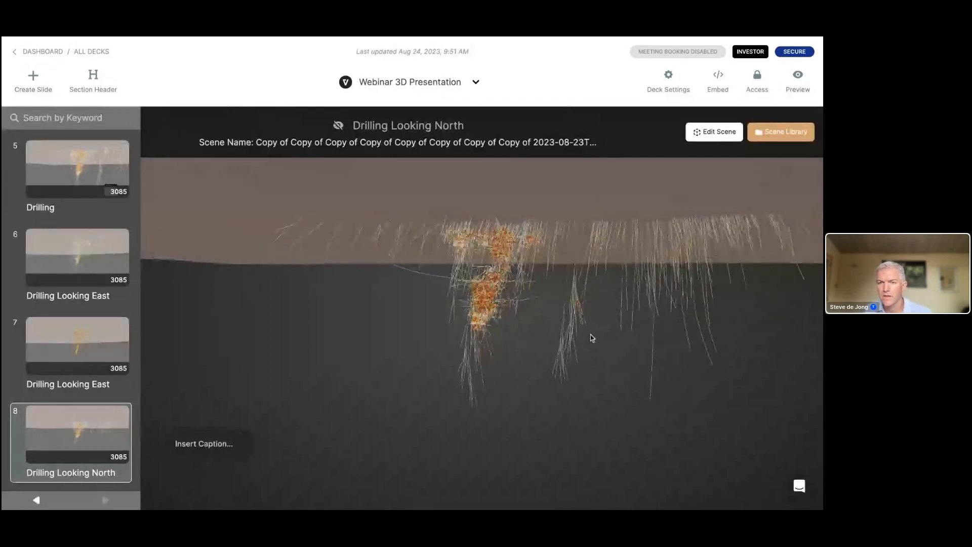
Examine the gold intercepts along the deepest drill holes below the main zone in the Drilling Looking North scene.
scroll(465, 373, "up", 3)
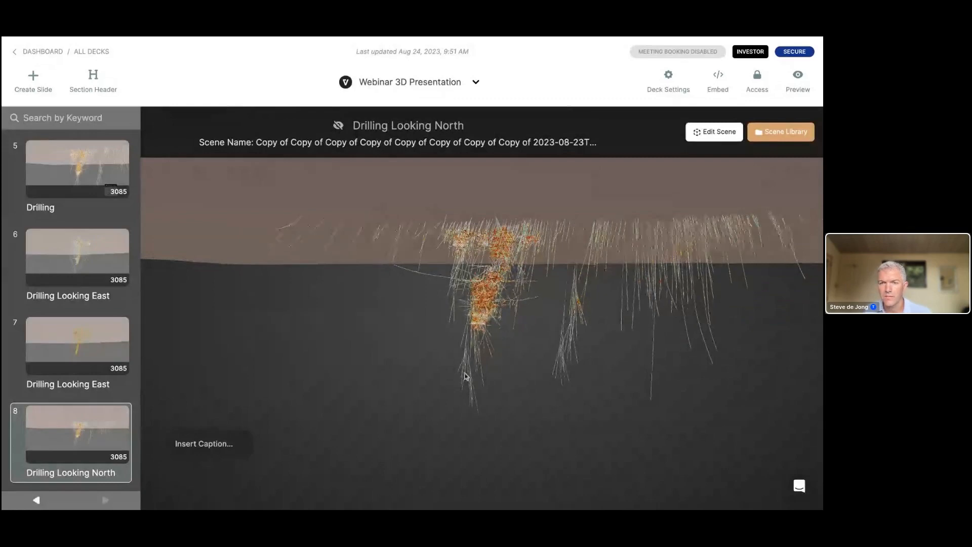
scroll(465, 373, "down", 2)
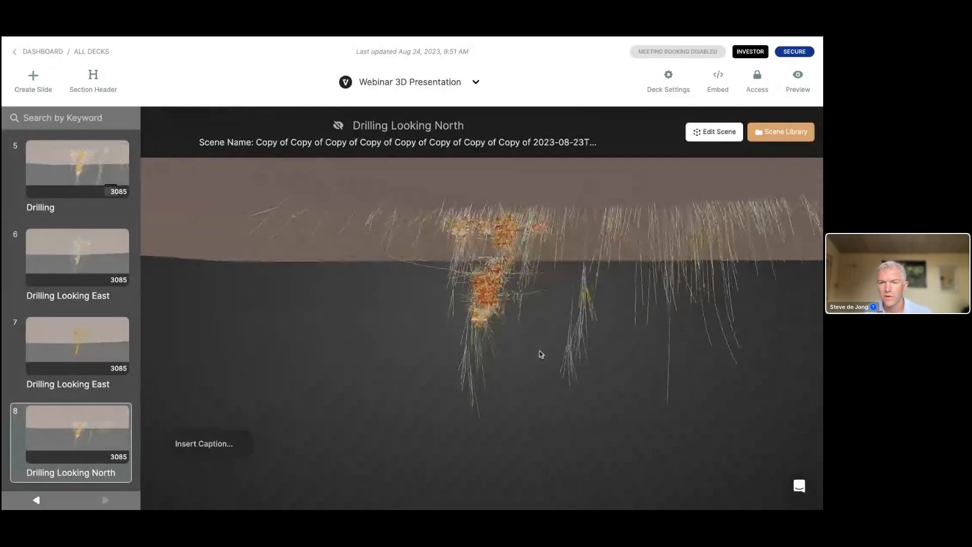
left_click_drag(490, 362, 480, 366)
scroll(480, 368, "up", 3)
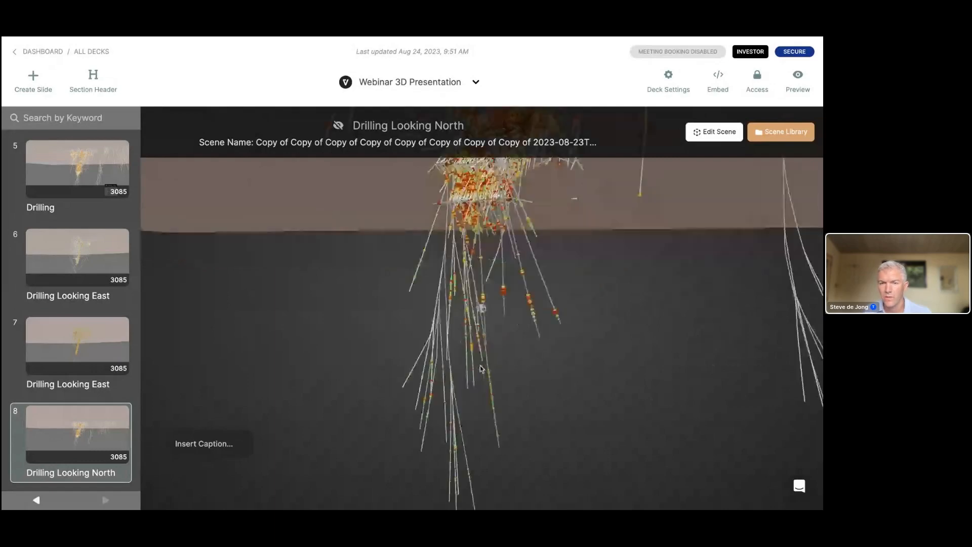
scroll(481, 368, "up", 5)
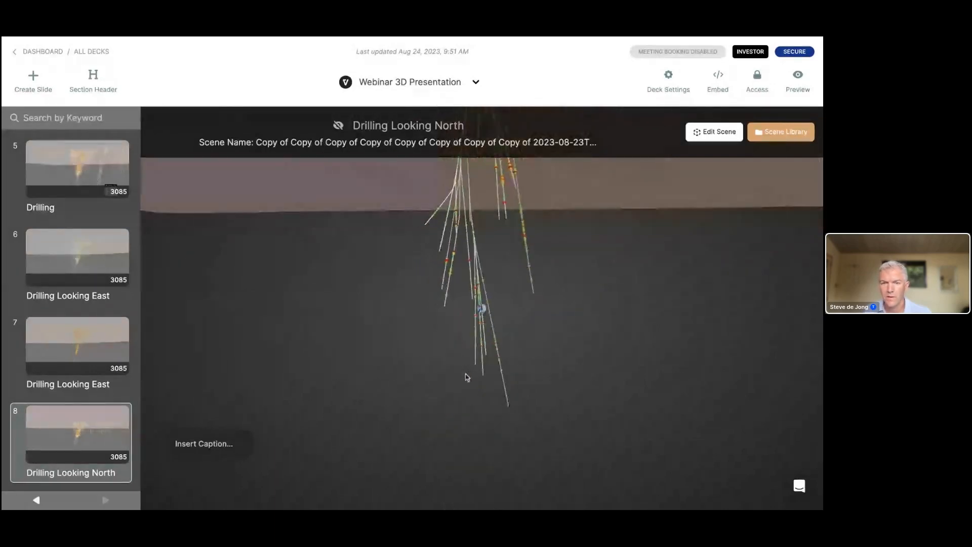
scroll(472, 341, "up", 4)
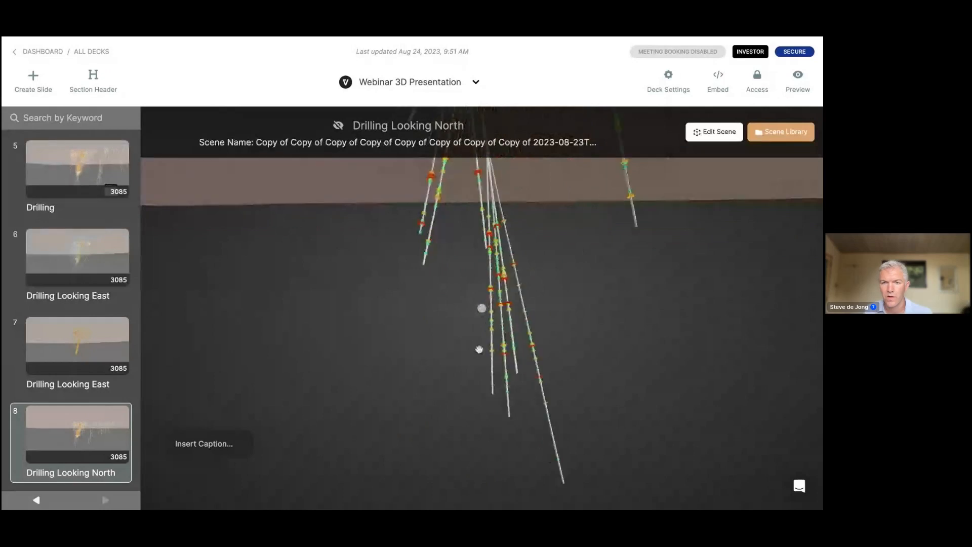
scroll(479, 350, "up", 3)
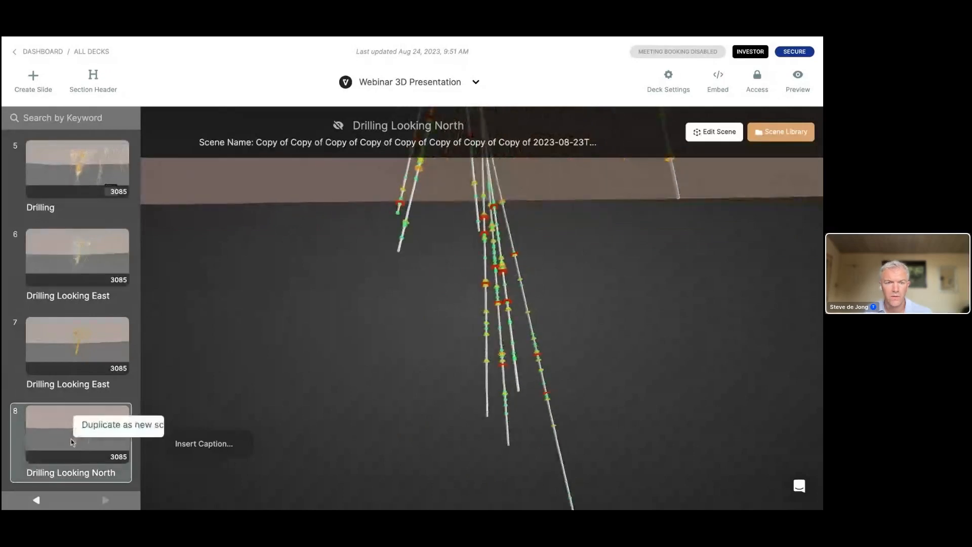
Duplicate the Drilling Looking North slide as a new scene and name the copy High Grade Hit at Depth.
left_click(142, 339)
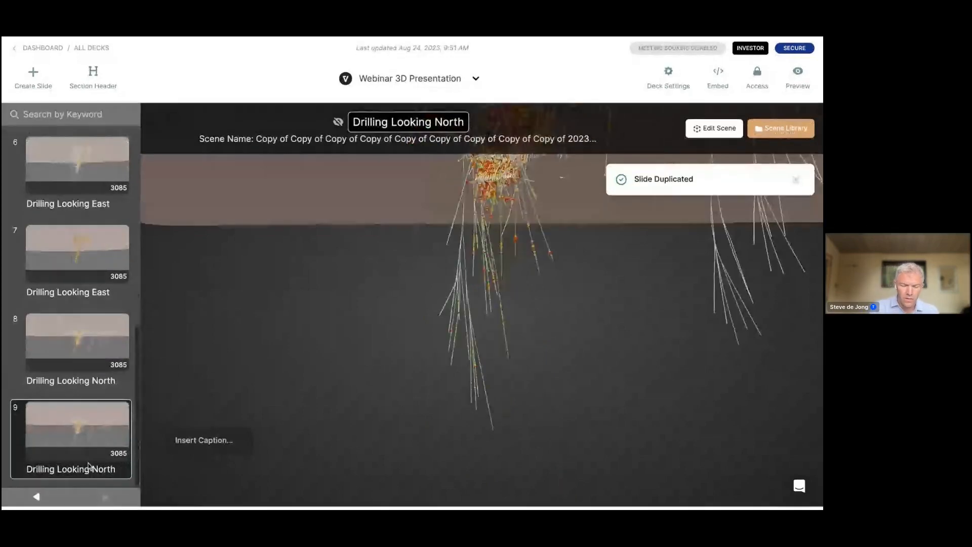
left_click(73, 472)
type("High Grade")
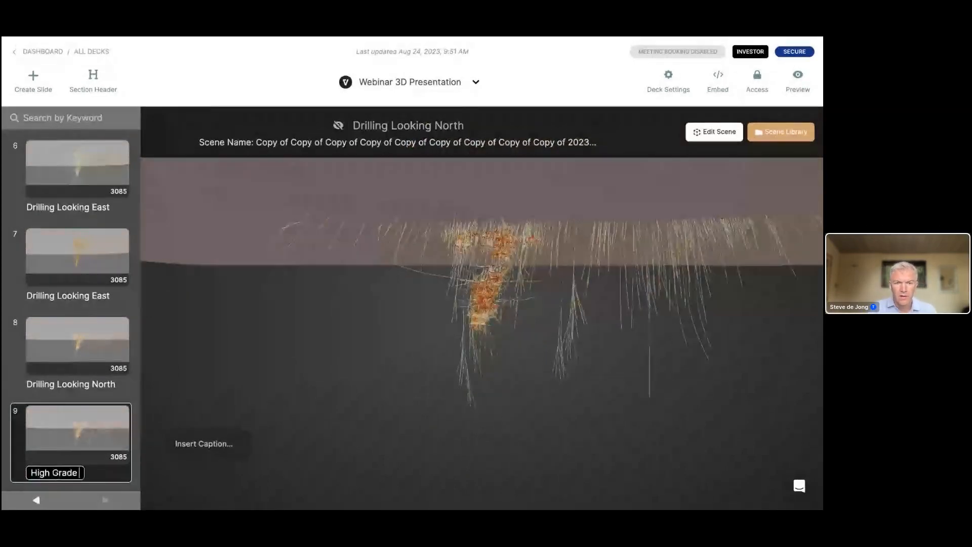
type(" Hit at Depth")
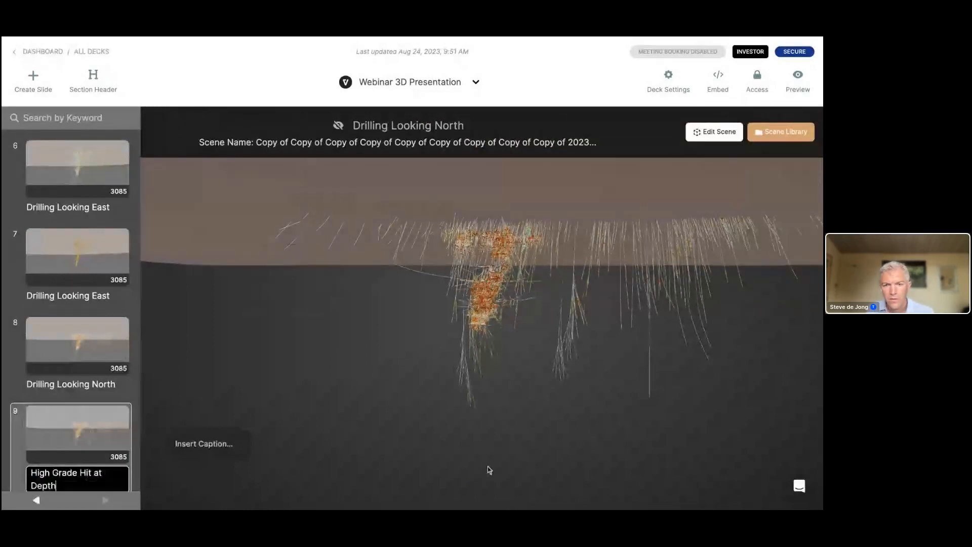
key("Return")
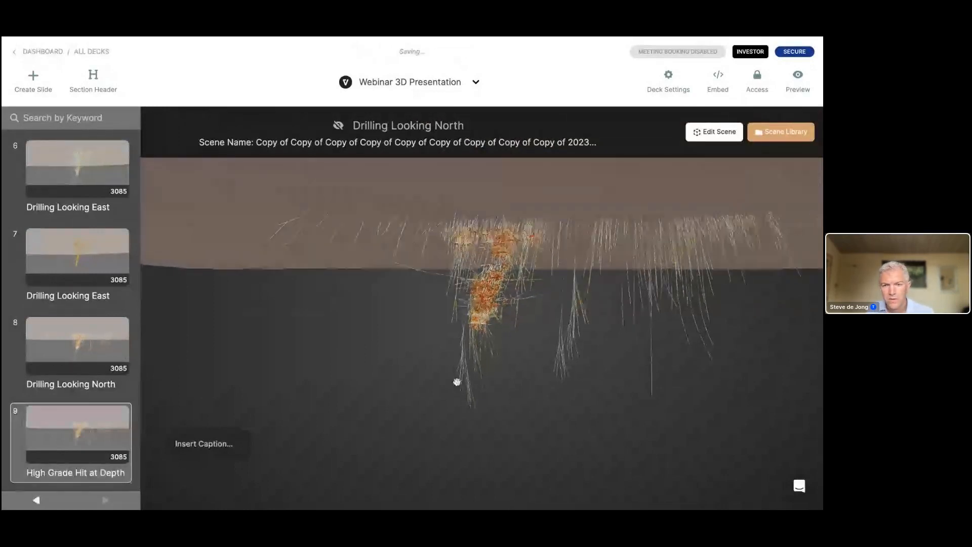
Frame the High Grade Hit at Depth scene closely on the deepest drill holes and save the scene.
scroll(460, 384, "up", 5)
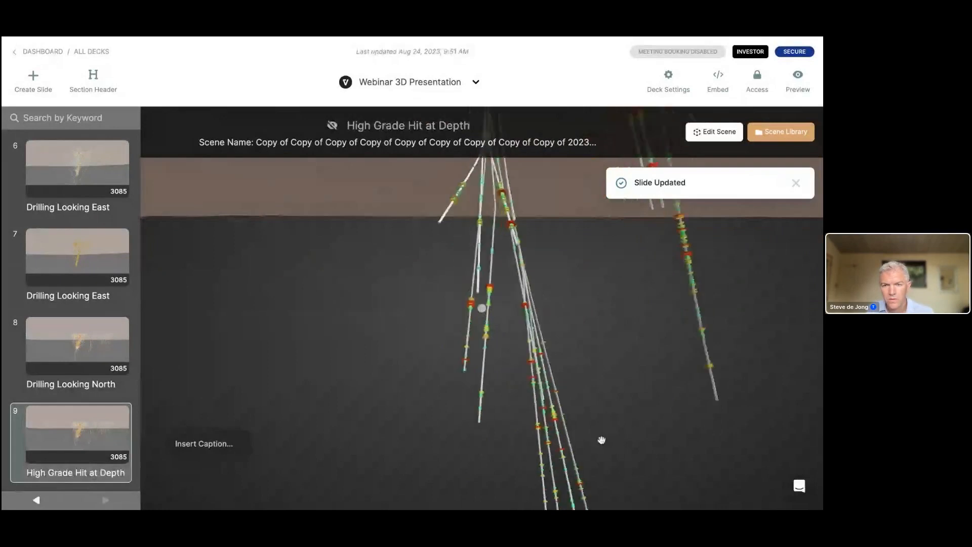
right_click_drag(602, 441, 561, 383)
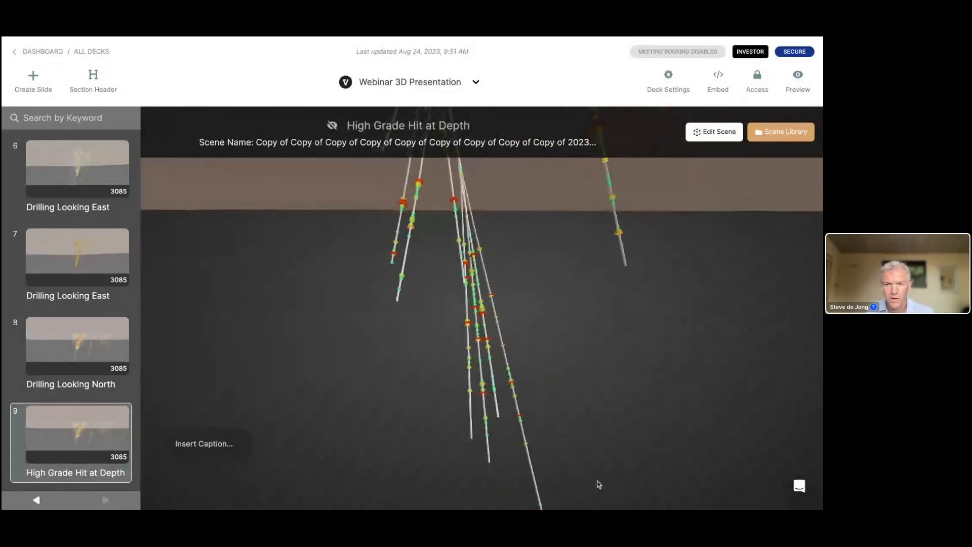
scroll(586, 475, "up", 3)
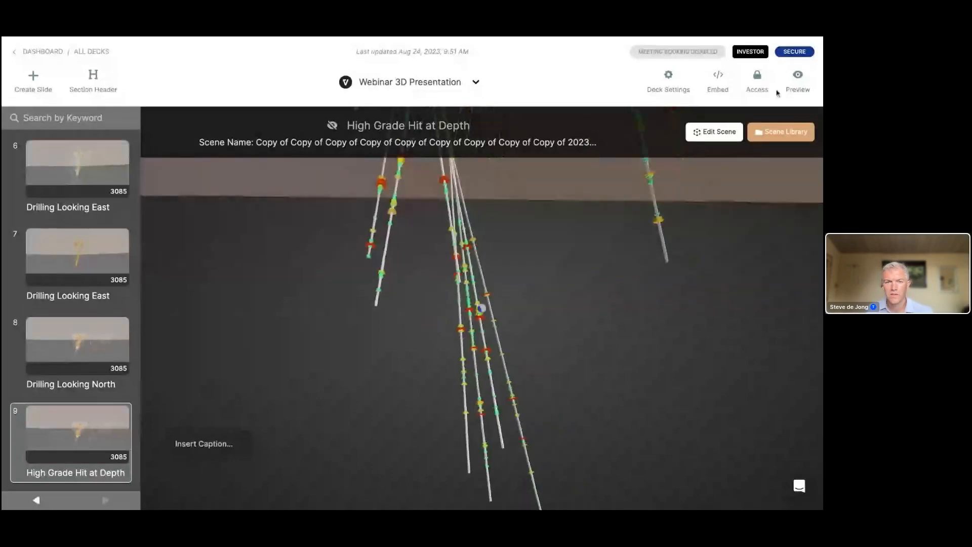
left_click(706, 133)
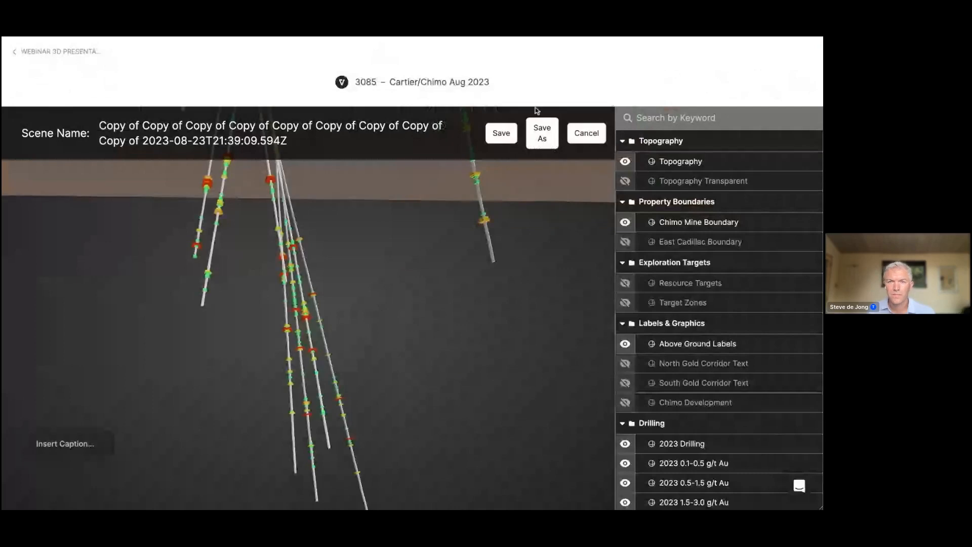
left_click(528, 134)
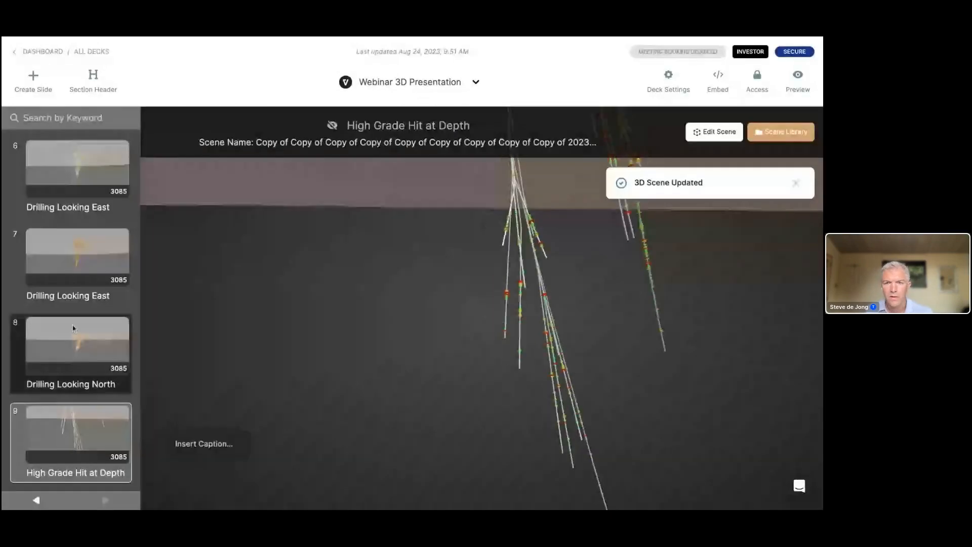
Play the transition from the Drilling Looking North slide to the High Grade Hit at Depth slide.
left_click(73, 329)
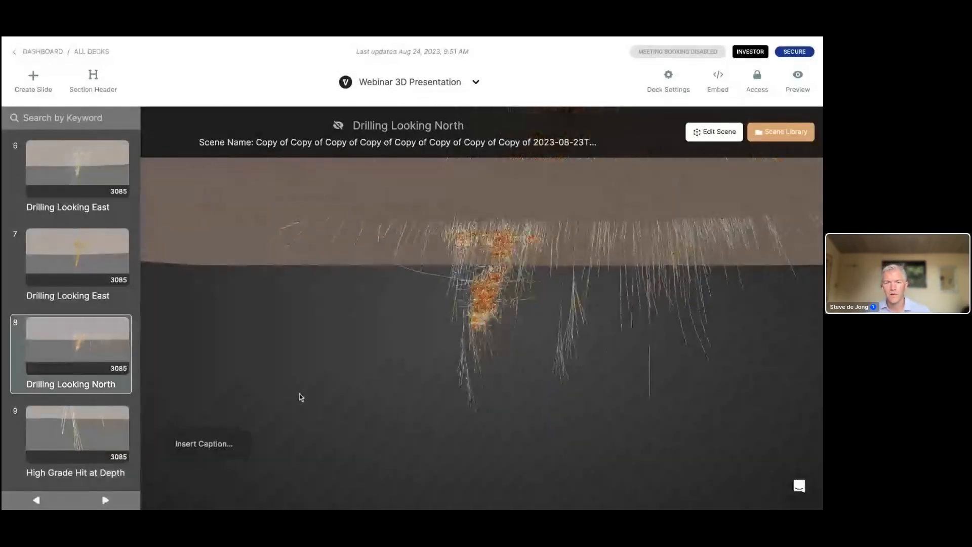
left_click(79, 437)
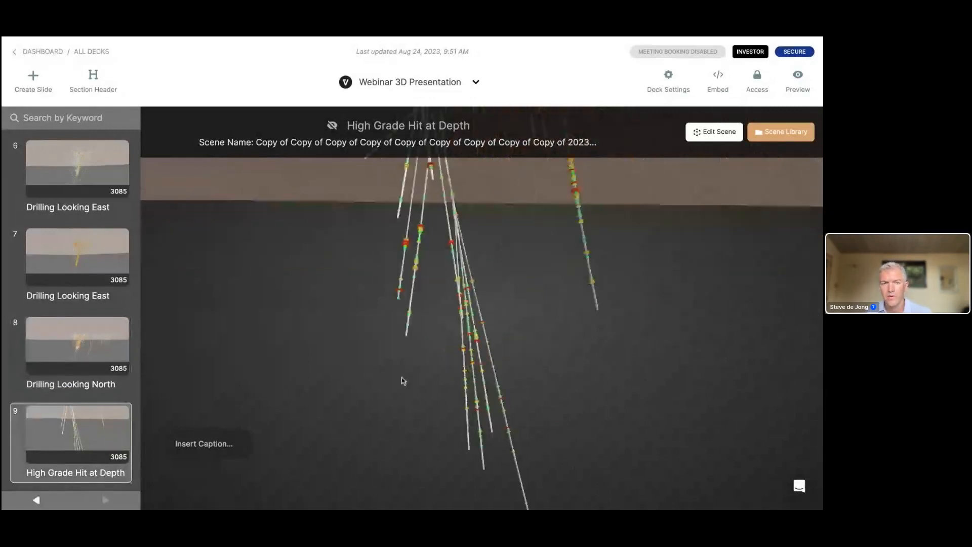
scroll(314, 387, "down", 2)
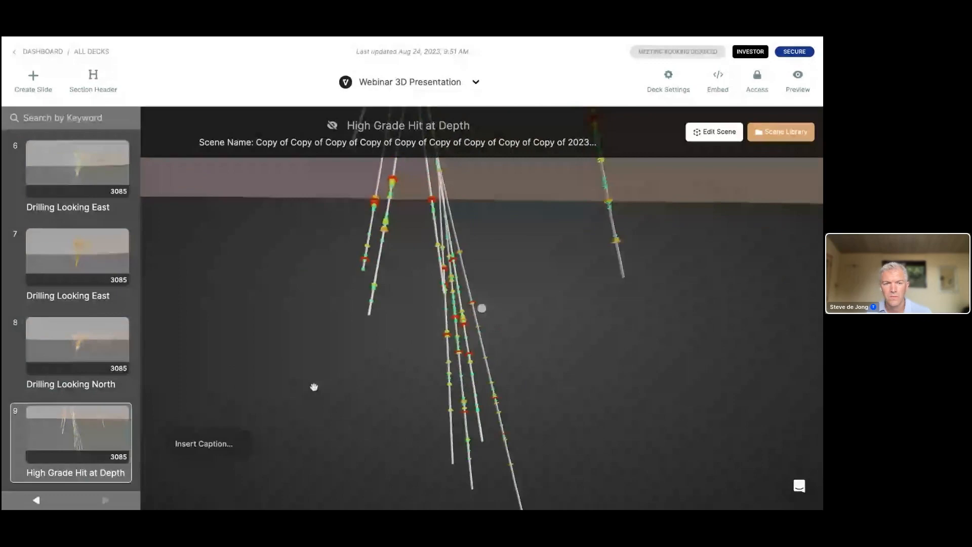
Duplicate the Drilling Looking North slide as a new scene and move the copy below High Grade Hit at Depth.
right_click(88, 358)
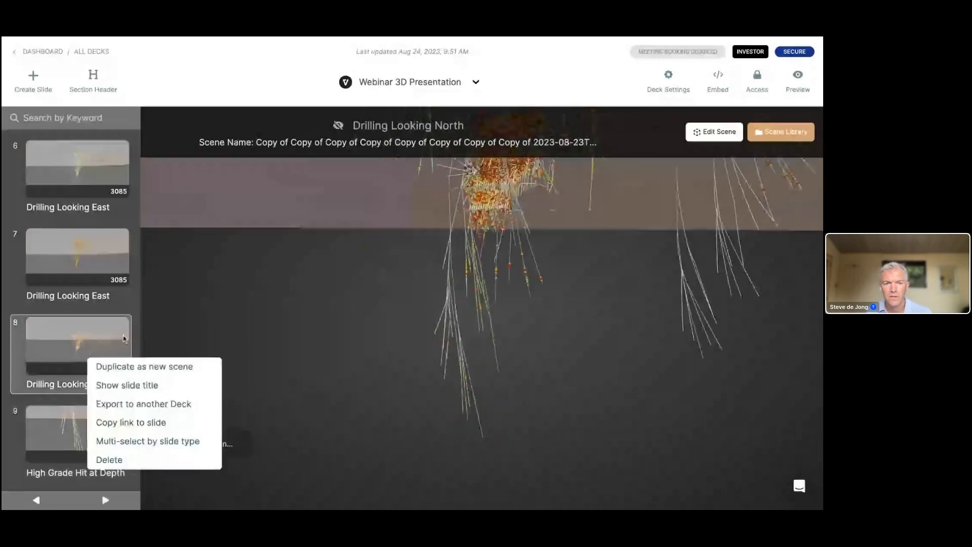
left_click(158, 368)
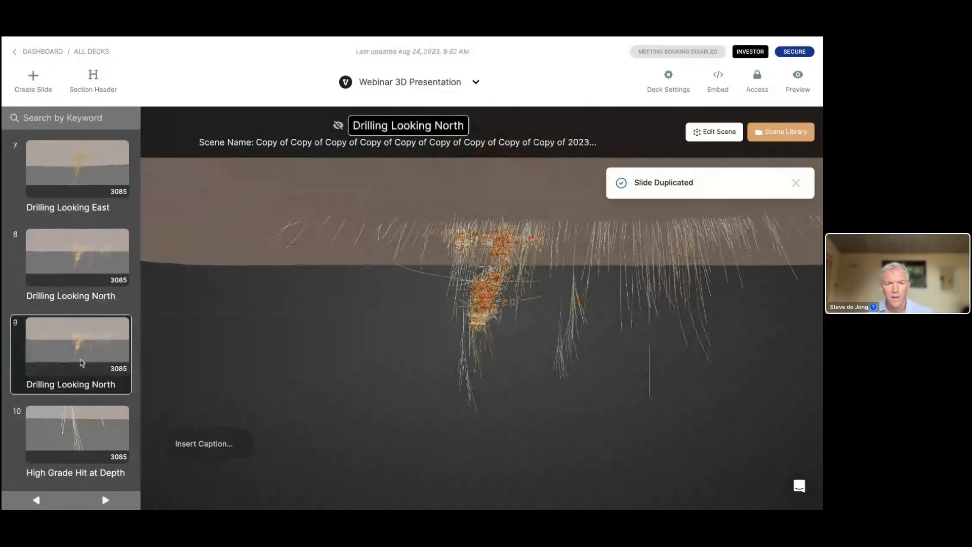
left_click_drag(78, 358, 78, 446)
Step through slides 8, 9 and 10 in order to review how the views change between them.
left_click(92, 261)
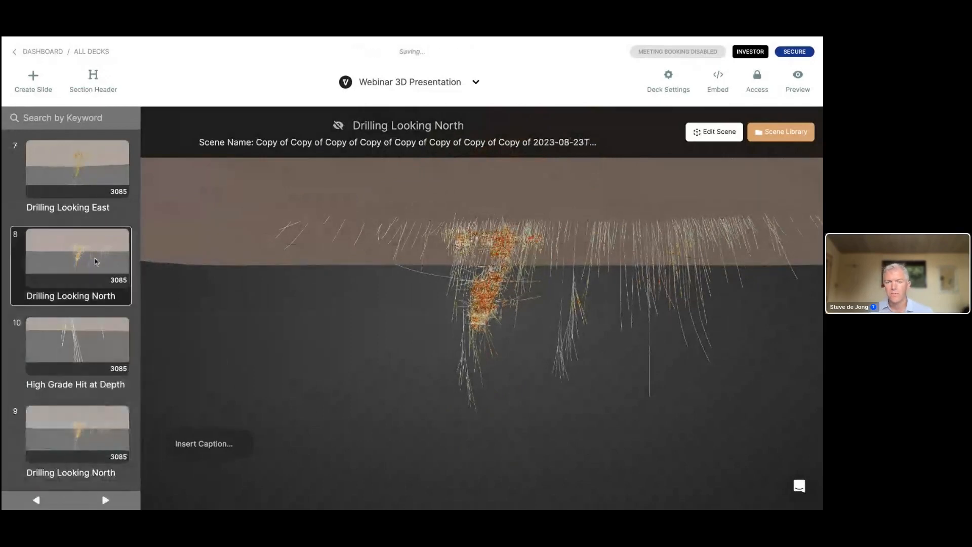
left_click(86, 357)
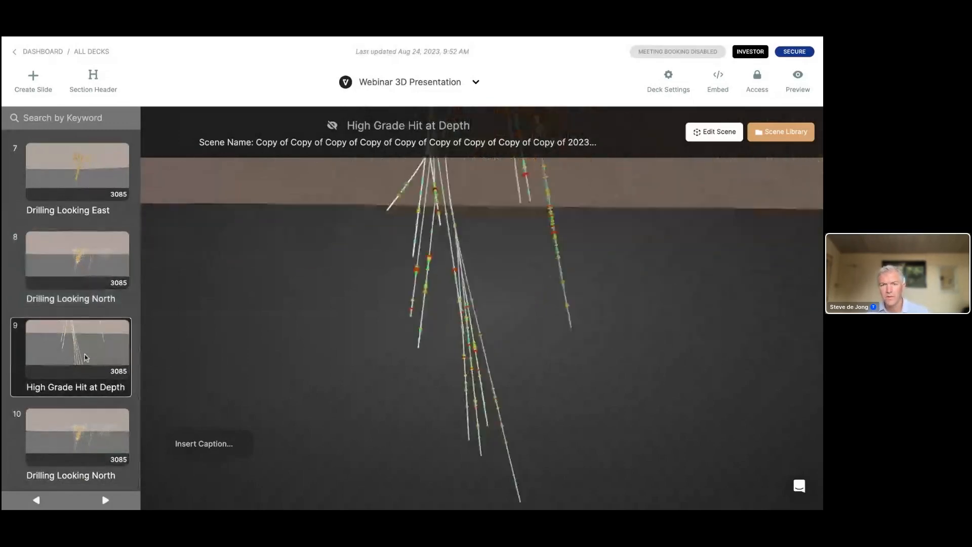
left_click(86, 444)
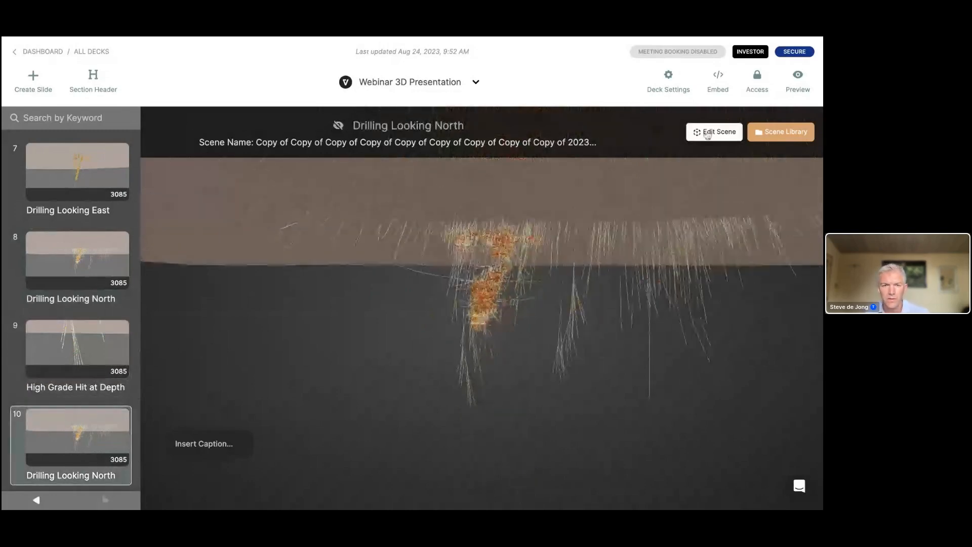
Frame the slide 10 scene on the deep drill holes below the main zone and save the scene.
left_click(708, 133)
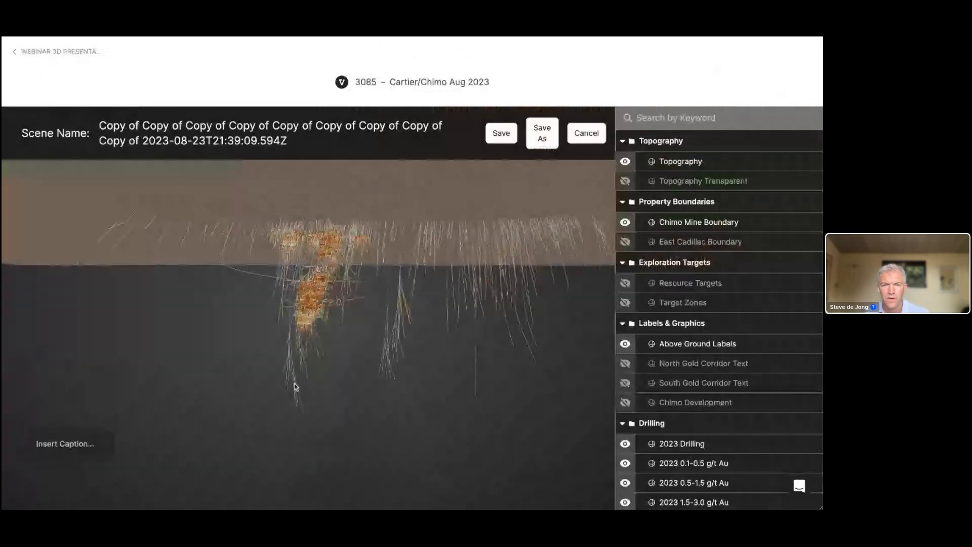
scroll(293, 383, "up", 3)
scroll(292, 383, "up", 3)
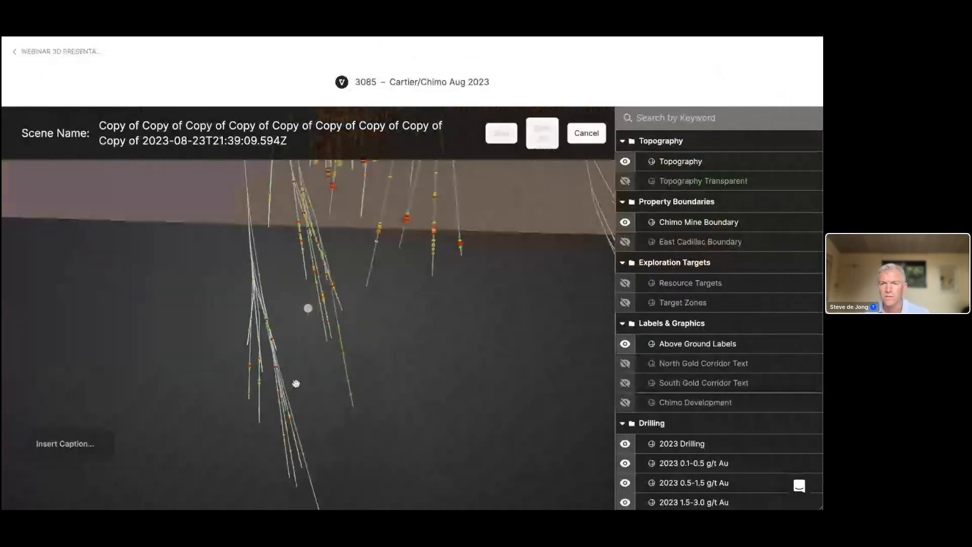
left_click_drag(297, 383, 391, 341)
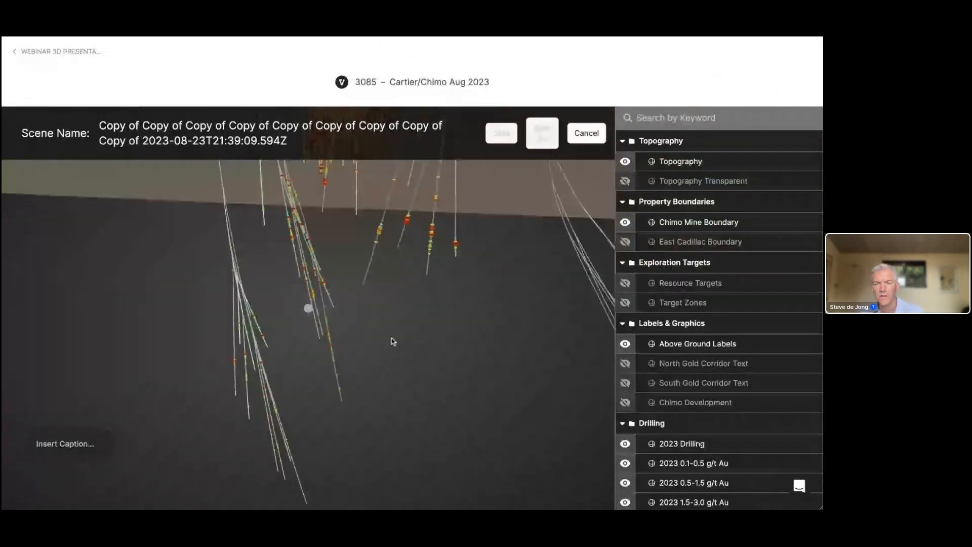
left_click(504, 133)
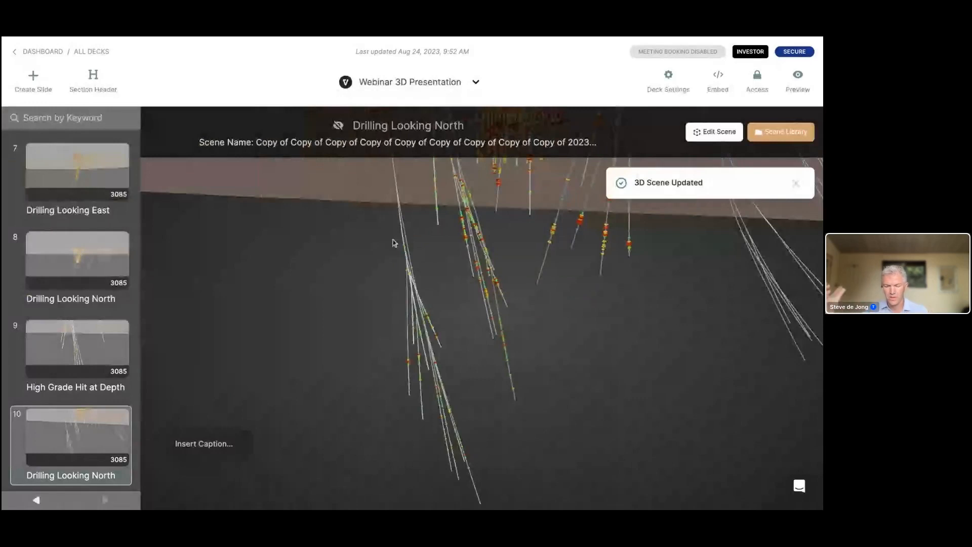
Replay slides 8 to 10 to check the transition into the newly framed deep drill hole view.
left_click(51, 265)
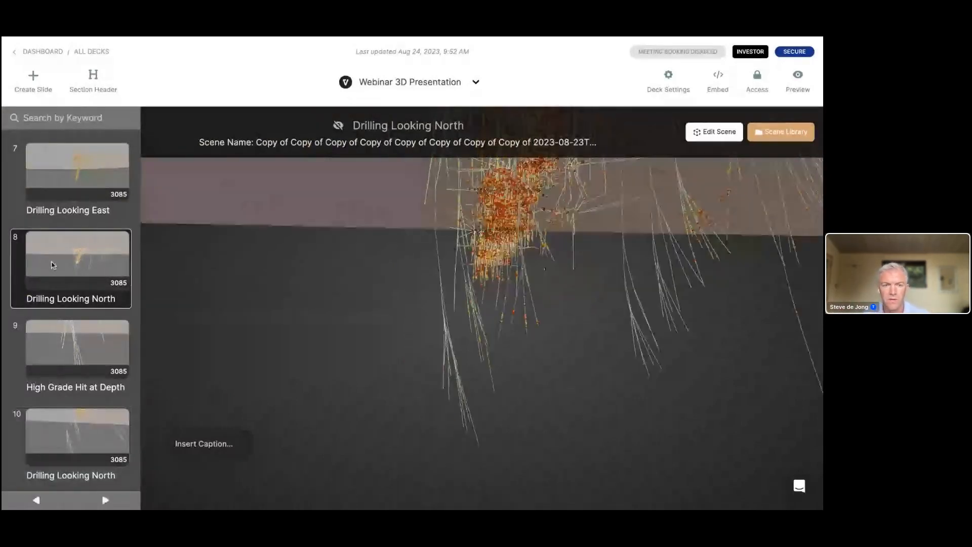
left_click(76, 357)
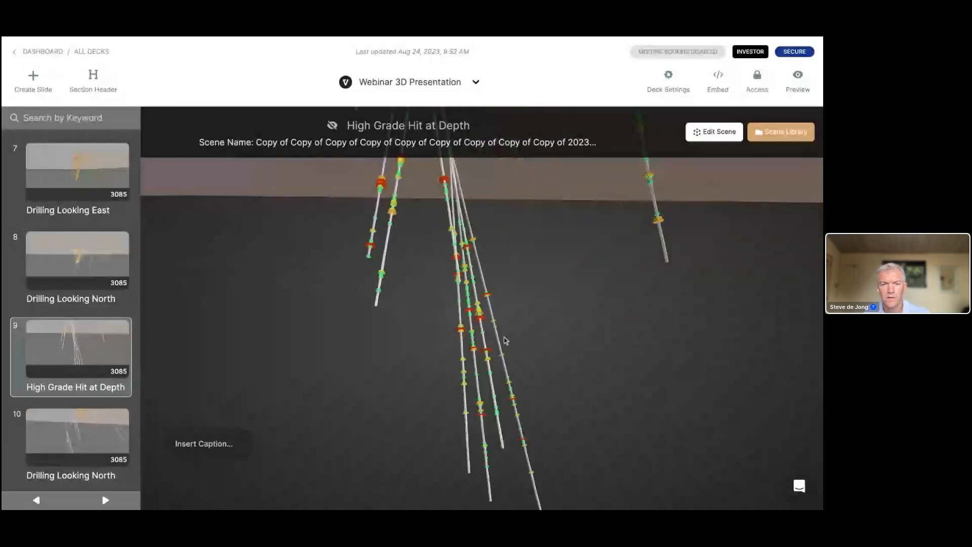
left_click(95, 445)
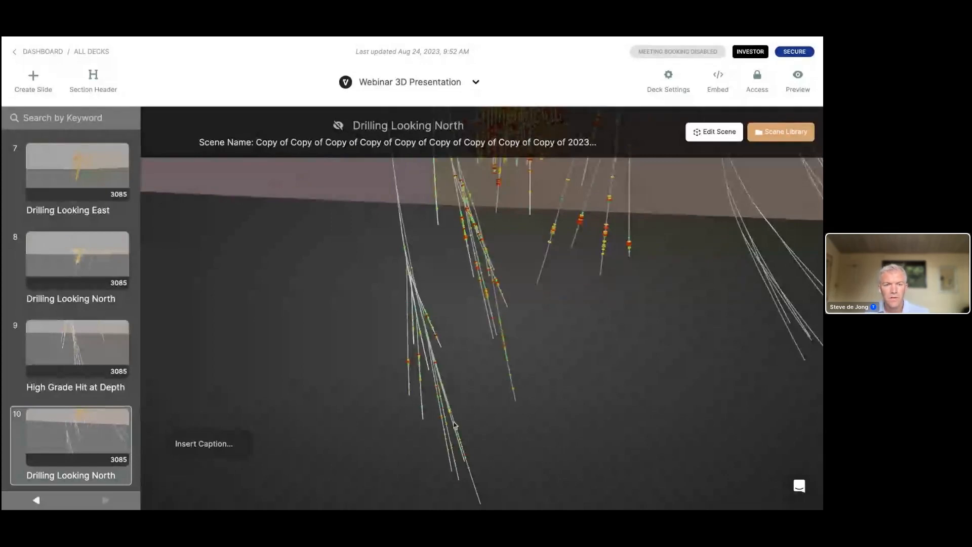
Duplicate slide 10 as a new scene and view the copy from above the Old Shaft and Fully Reclaimed Tailings area.
right_click(83, 446)
left_click(124, 351)
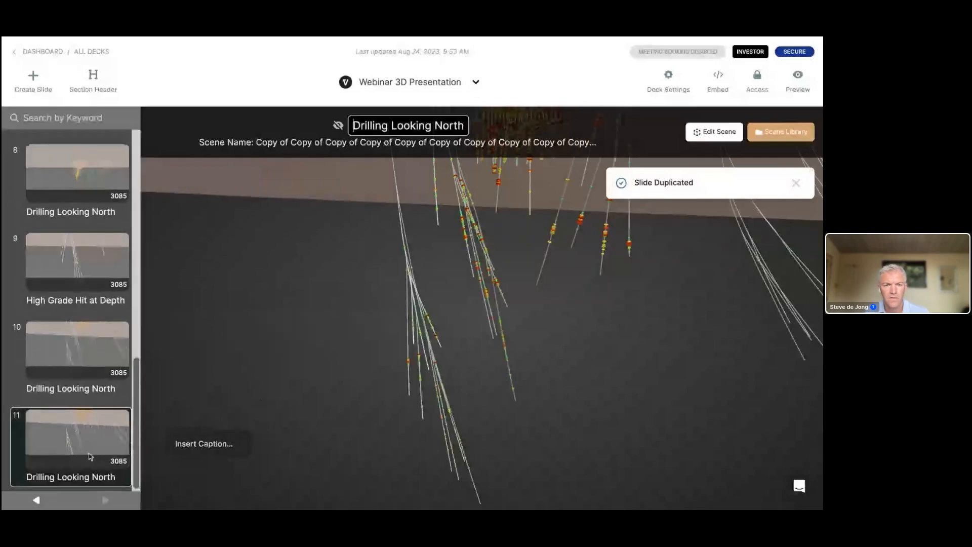
scroll(300, 378, "down", 5)
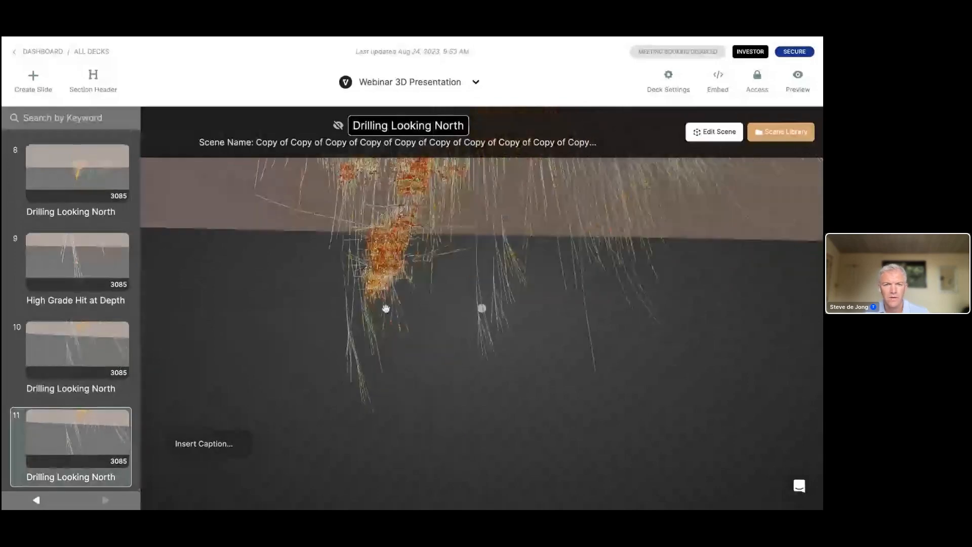
left_click(386, 308)
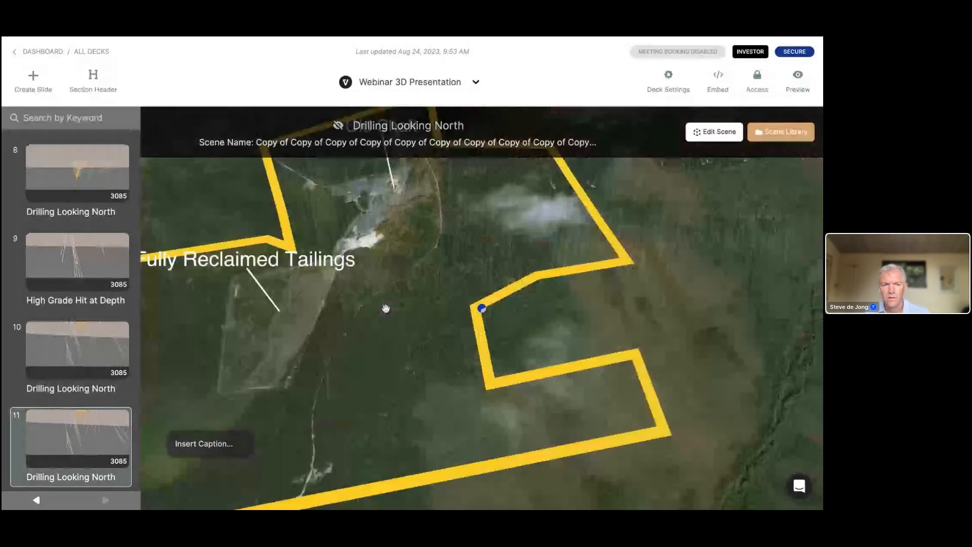
left_click_drag(386, 308, 628, 322)
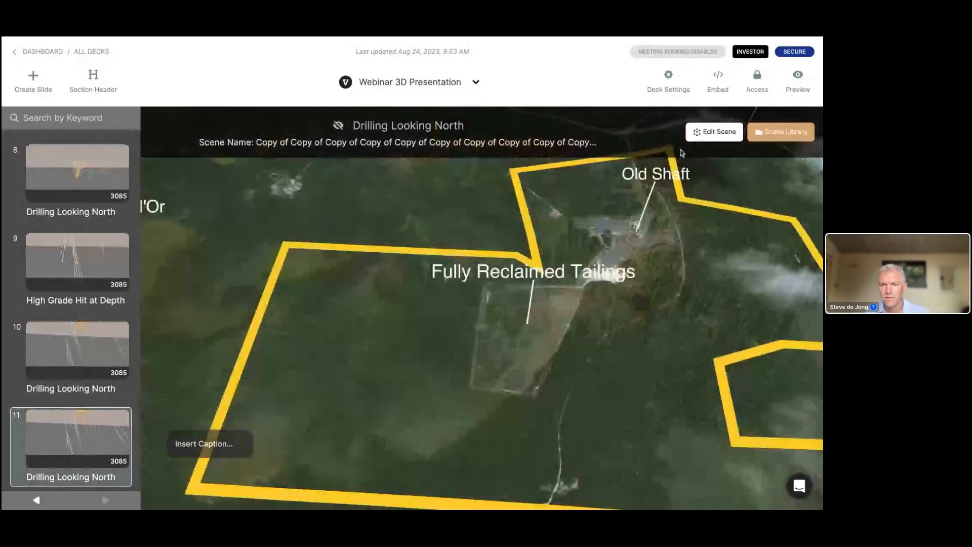
In the slide 11 scene, hide the Chimo Mine Boundary and Above Ground Labels layers and show Big Bend Drilling and Drill Rig Images.
left_click(715, 132)
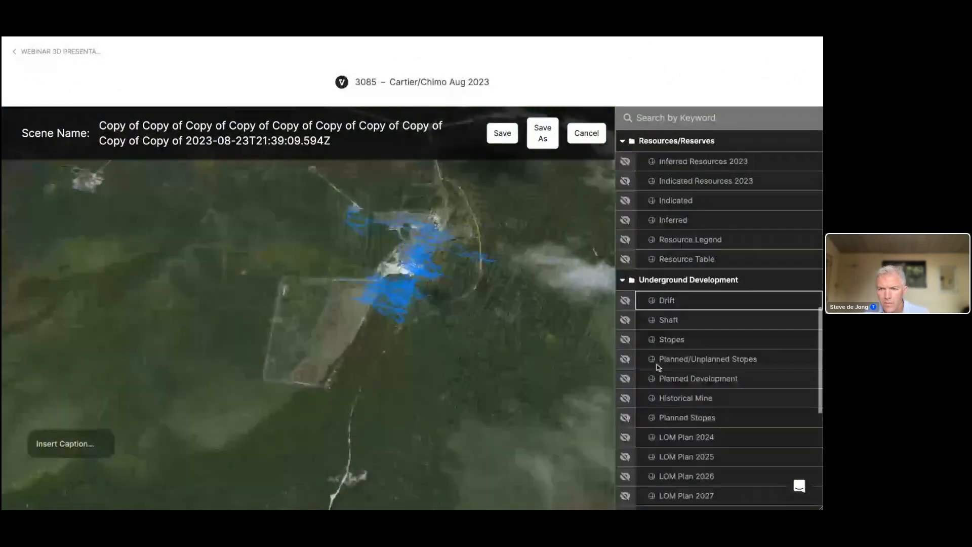
scroll(657, 375, "down", 4)
scroll(656, 379, "down", 3)
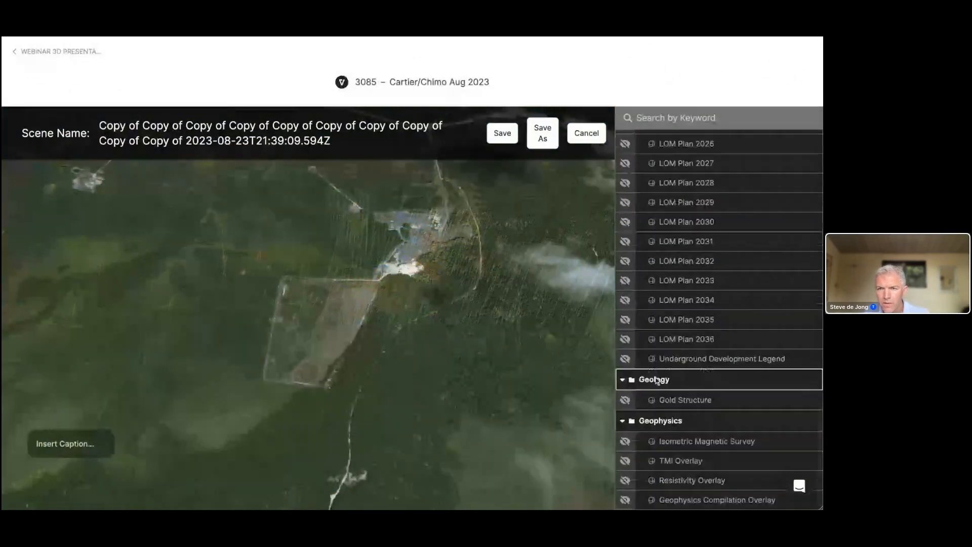
scroll(657, 380, "up", 4)
scroll(625, 394, "up", 5)
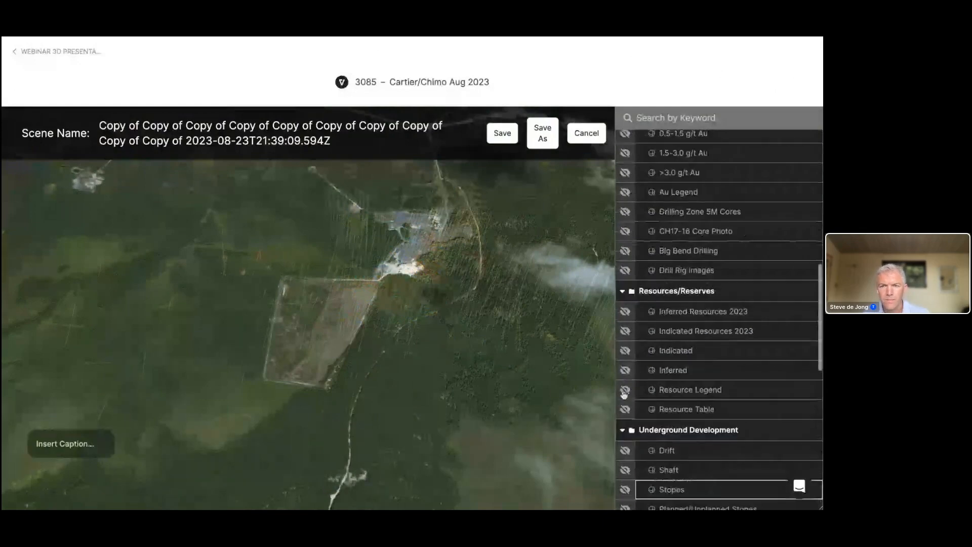
scroll(625, 394, "up", 2)
left_click(626, 378)
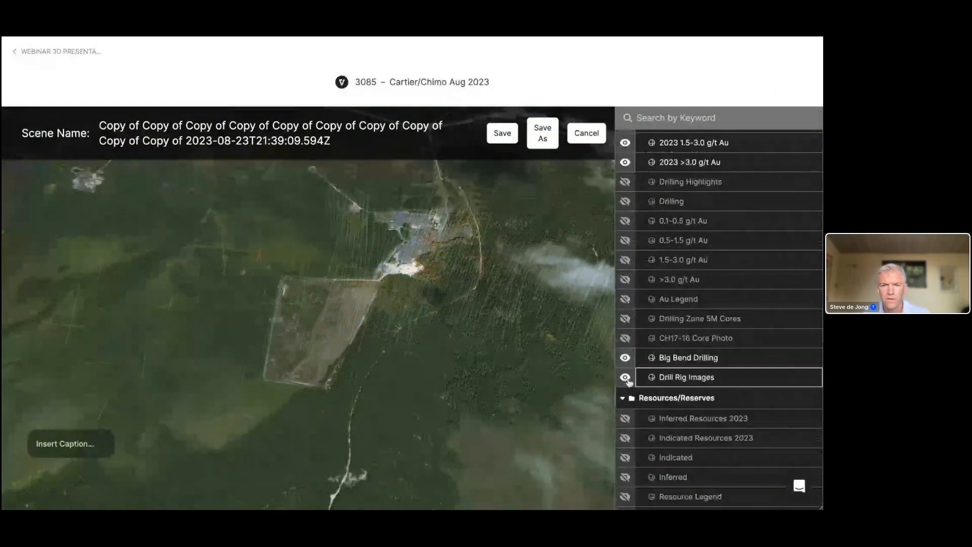
Frame the slide 11 scene on the two drill rig photos above the mine site and save the scene.
scroll(485, 354, "down", 1)
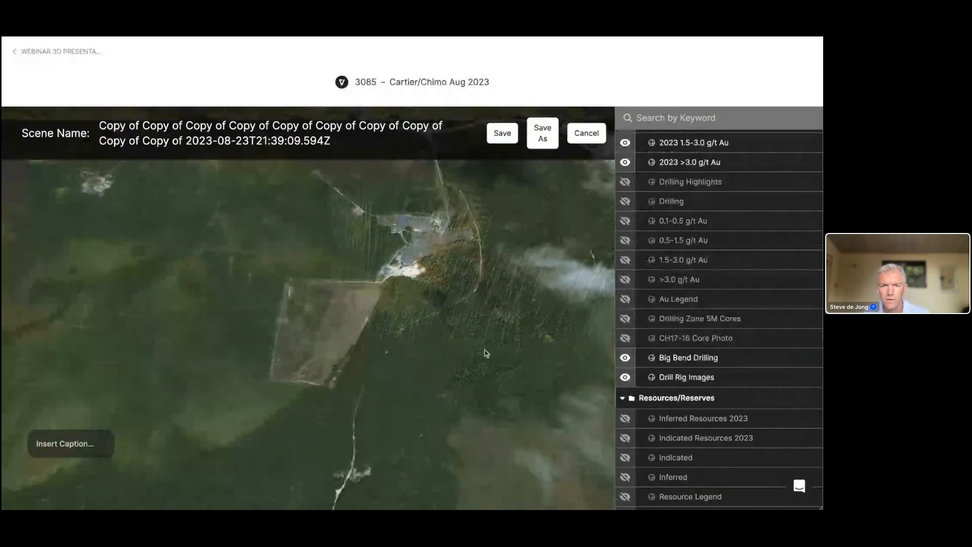
scroll(485, 353, "down", 3)
scroll(473, 265, "down", 1)
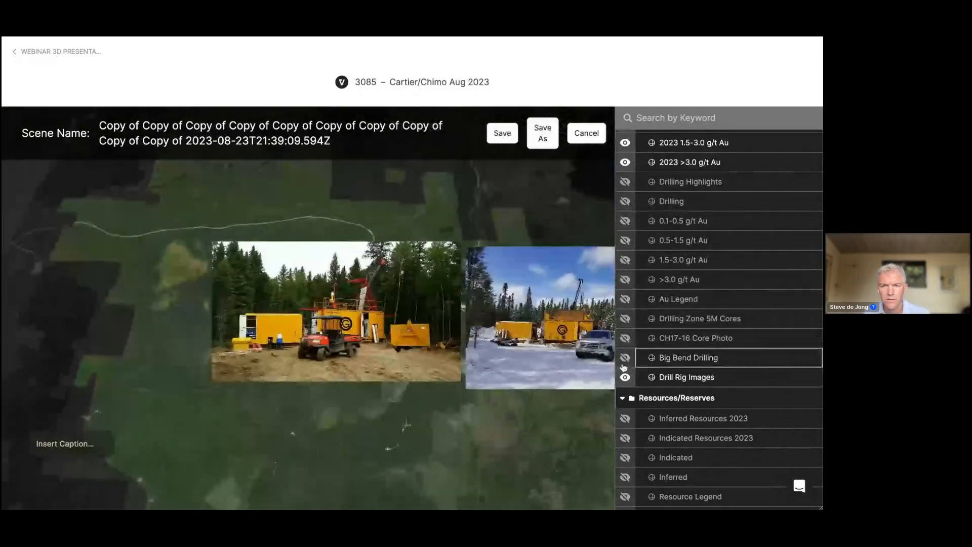
left_click(625, 379)
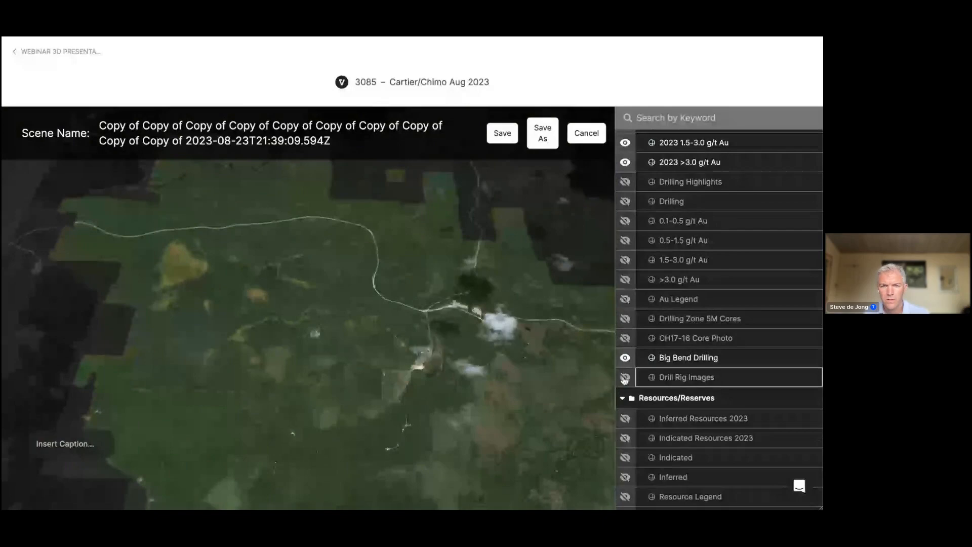
left_click(625, 378)
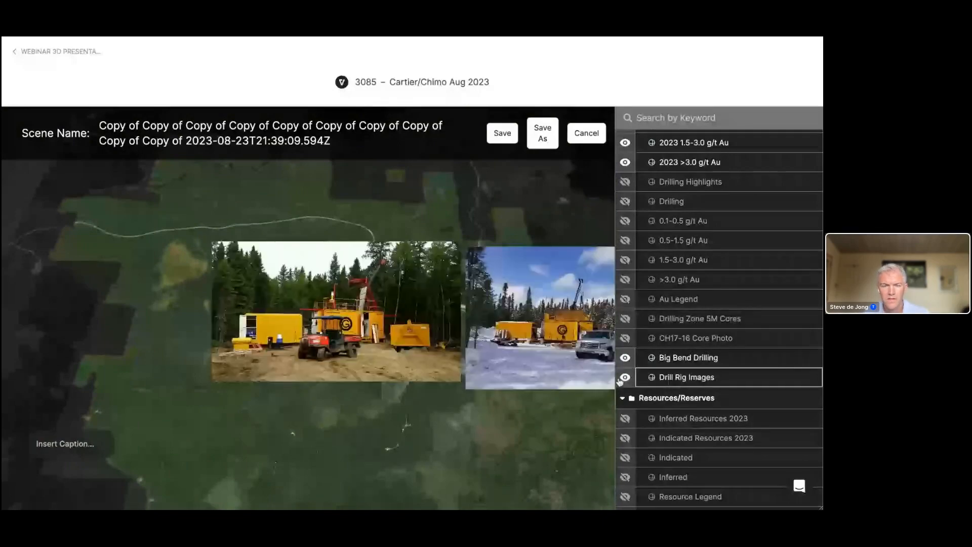
left_click_drag(511, 382, 403, 361)
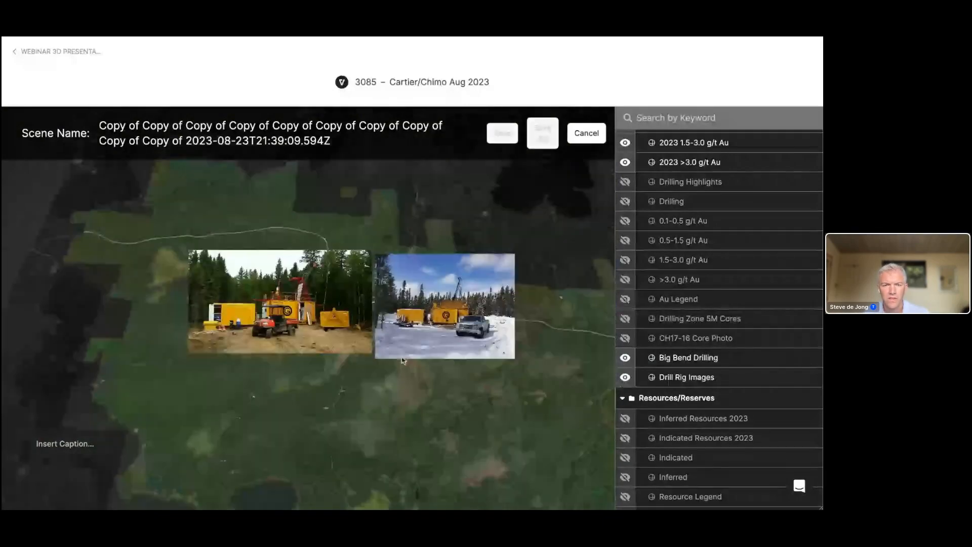
scroll(404, 360, "up", 5)
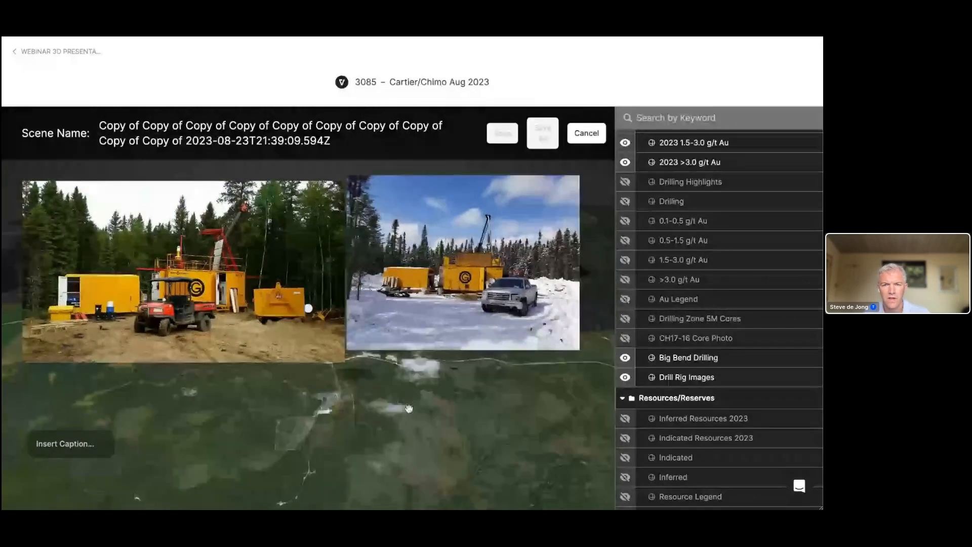
left_click_drag(409, 408, 412, 434)
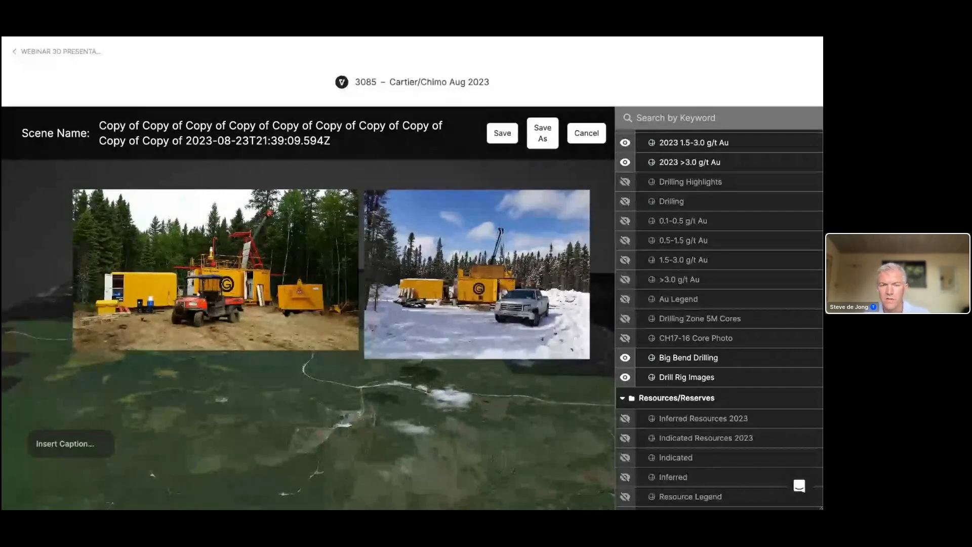
left_click(502, 134)
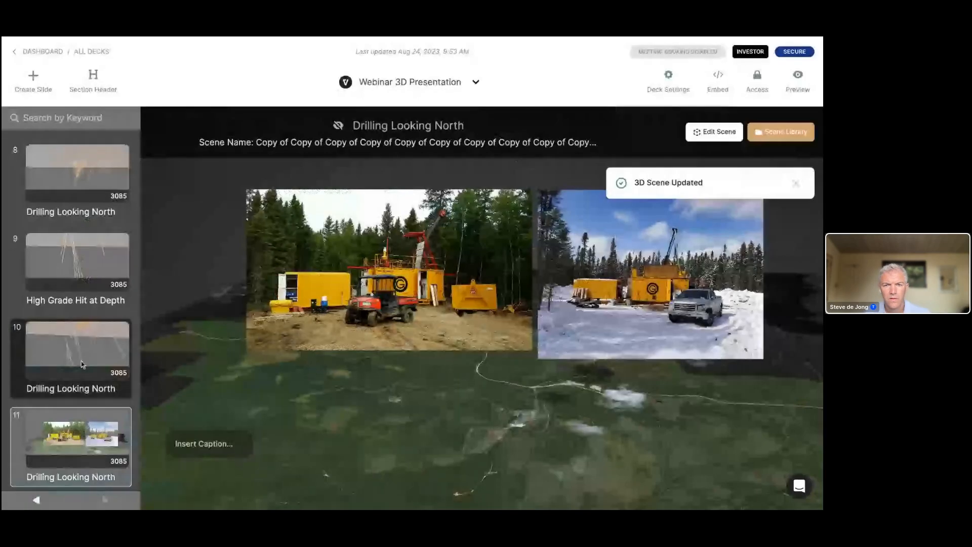
Play the transition from slide 10 to the drill rig photos on slide 11.
left_click(92, 363)
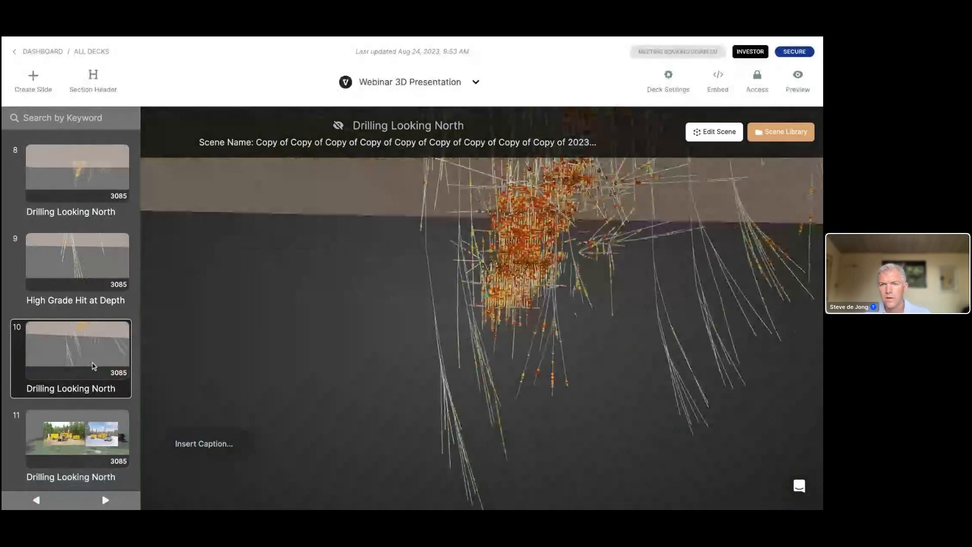
left_click(101, 434)
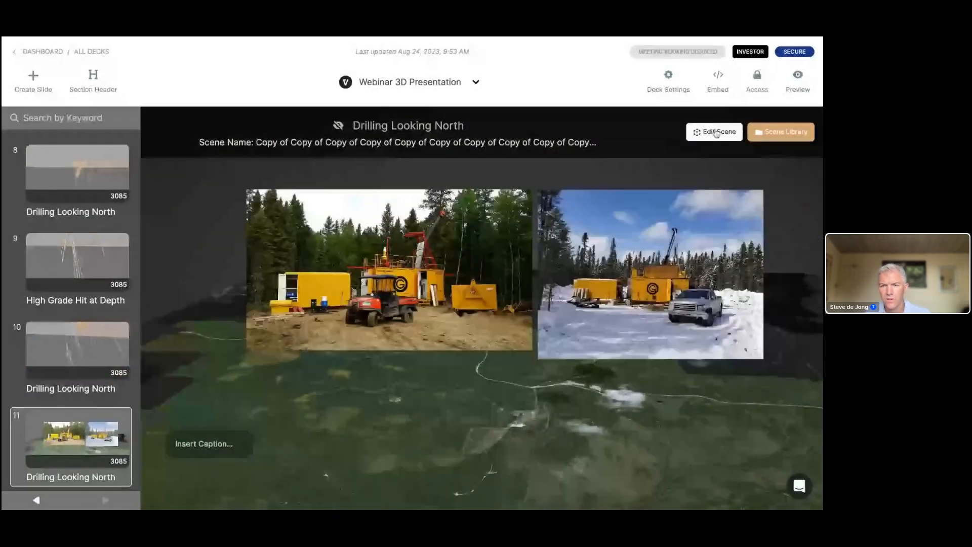
Edit the slide 11 scene and hide its Big Bend Drilling and Drill Rig Images layers.
left_click(716, 133)
scroll(638, 370, "down", 4)
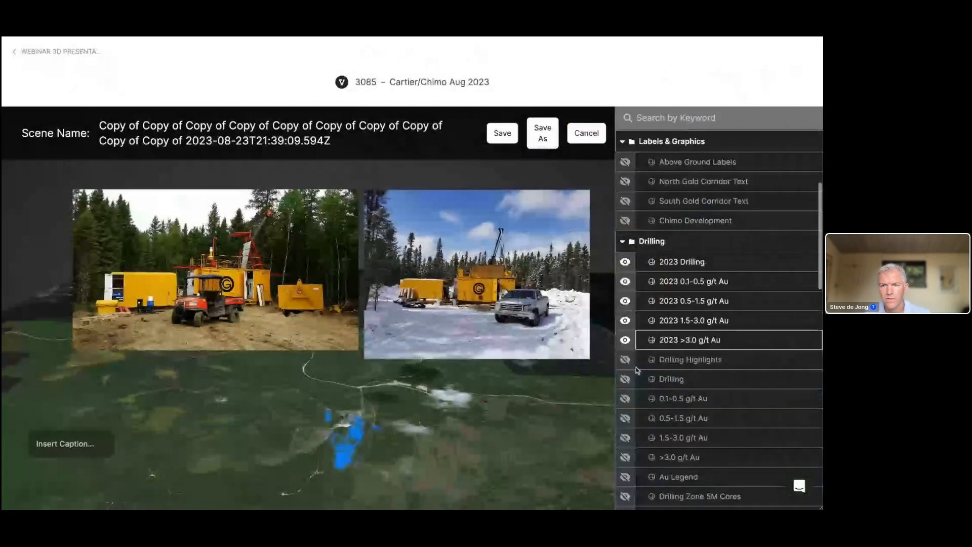
scroll(639, 354, "down", 6)
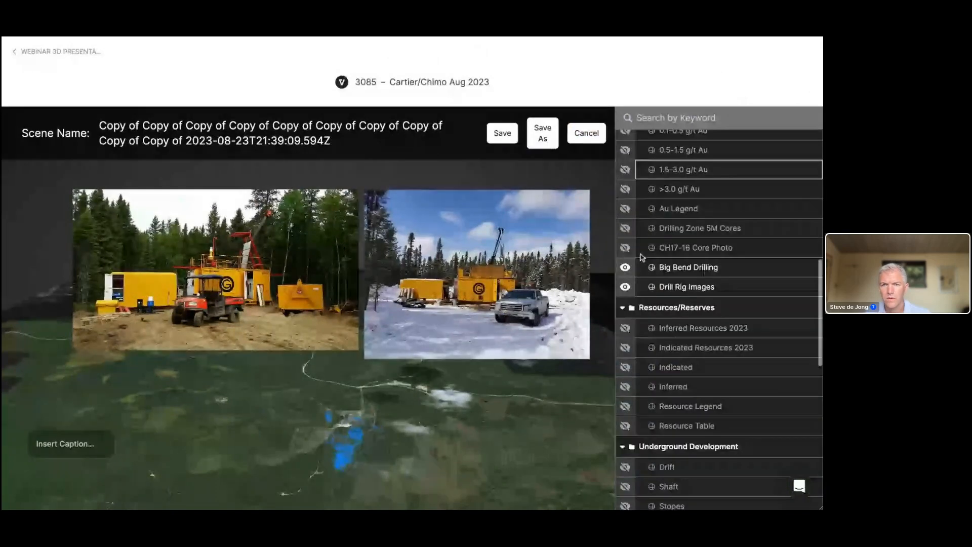
scroll(644, 269, "down", 3)
scroll(647, 281, "up", 1)
left_click(626, 193)
left_click(626, 213)
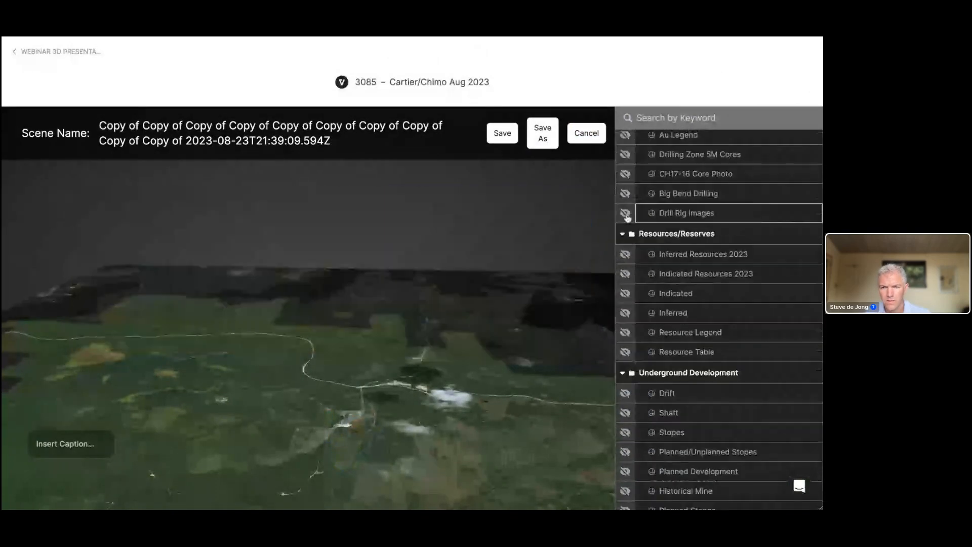
Toggle the Gold Structure layer on and off, and show all four Geophysics layers in the slide 11 scene.
scroll(638, 293, "down", 9)
left_click(626, 401)
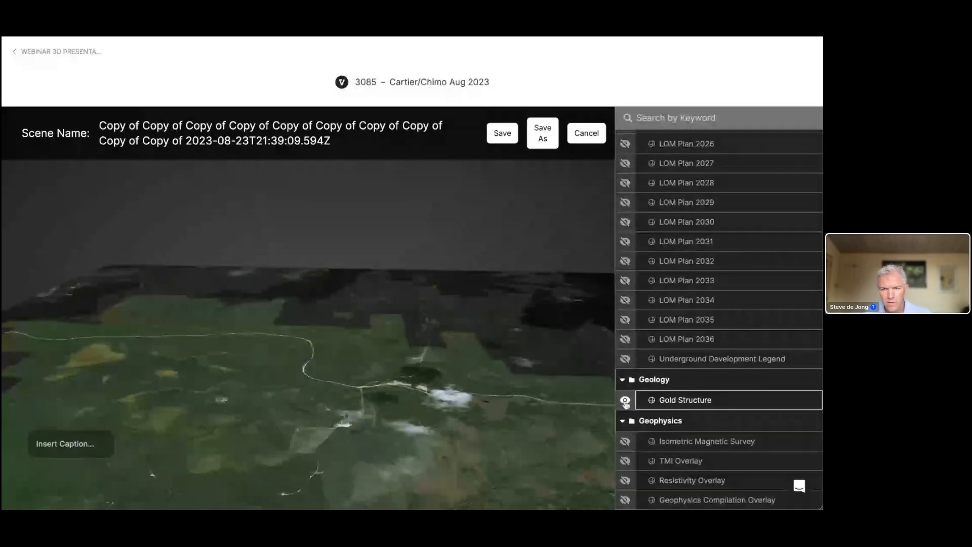
left_click(625, 400)
left_click(626, 441)
left_click(626, 461)
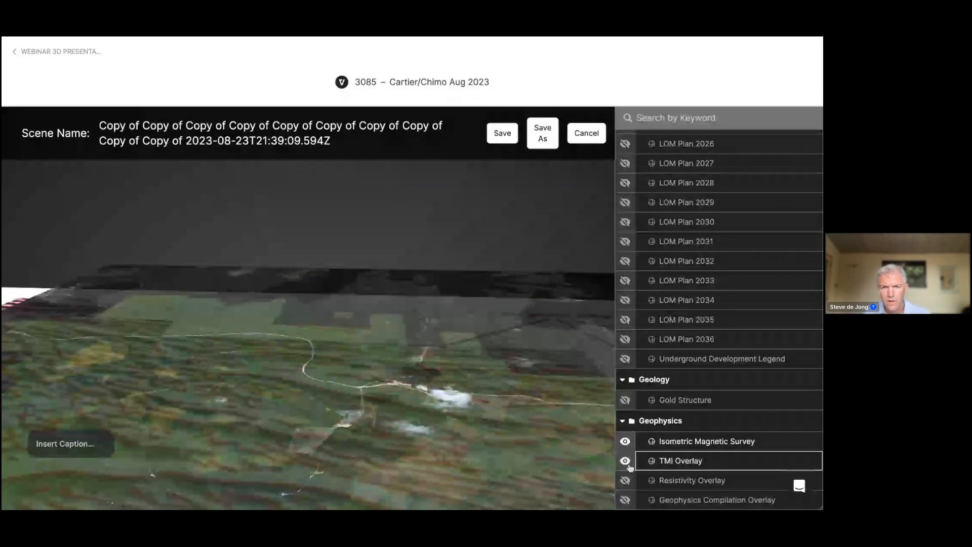
left_click(626, 481)
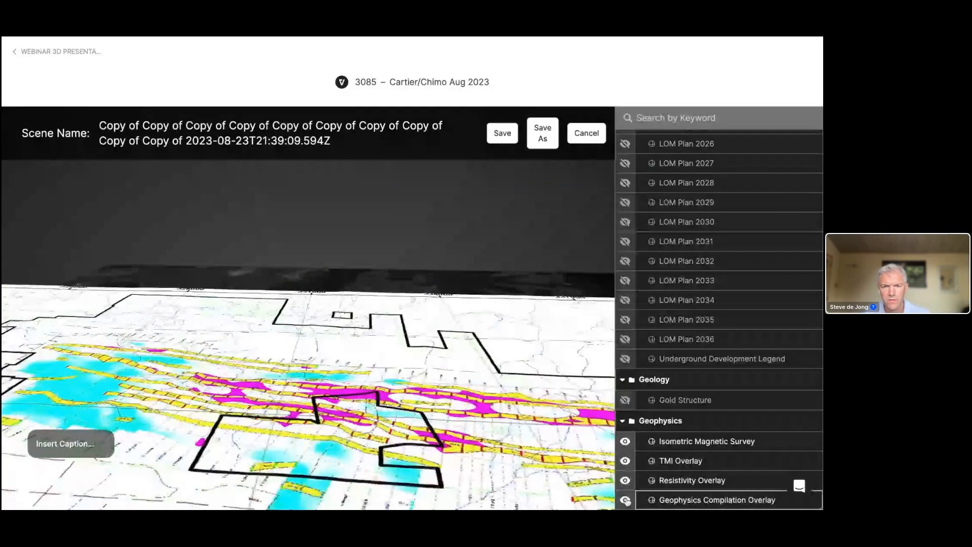
left_click(626, 500)
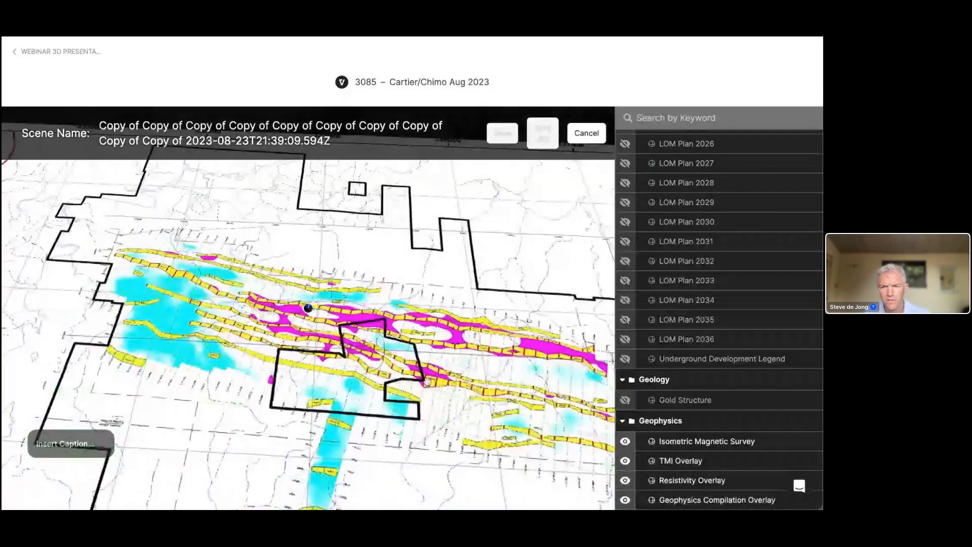
Hide the Isometric Magnetic Survey, TMI Overlay and Resistivity Overlay layers, keeping only the Geophysics Compilation Overlay on.
scroll(350, 336, "down", 5)
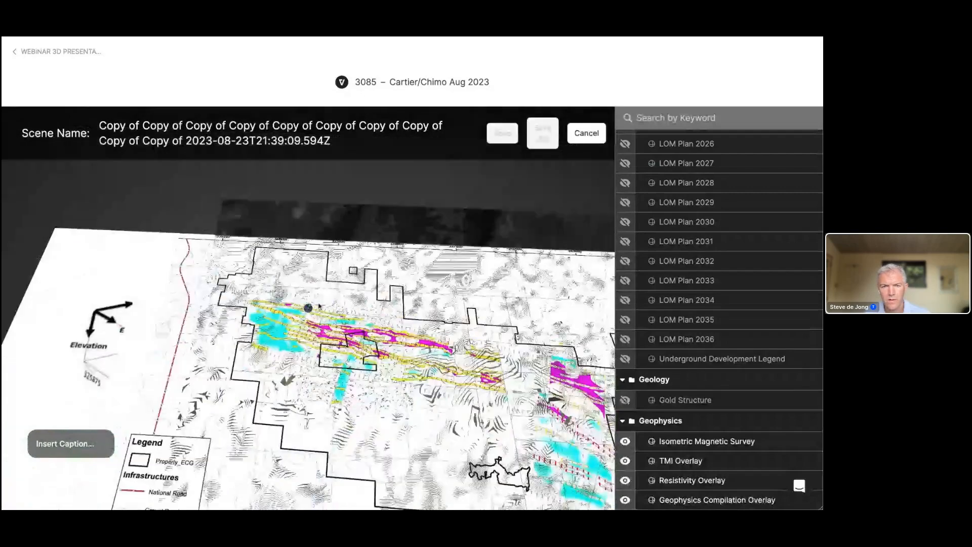
scroll(319, 306, "up", 2)
left_click(626, 441)
left_click(626, 460)
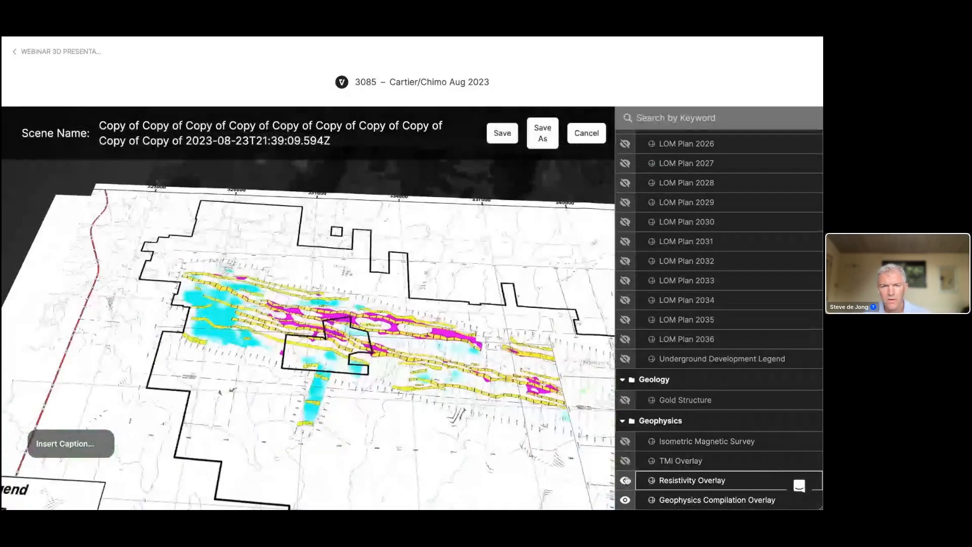
left_click(626, 480)
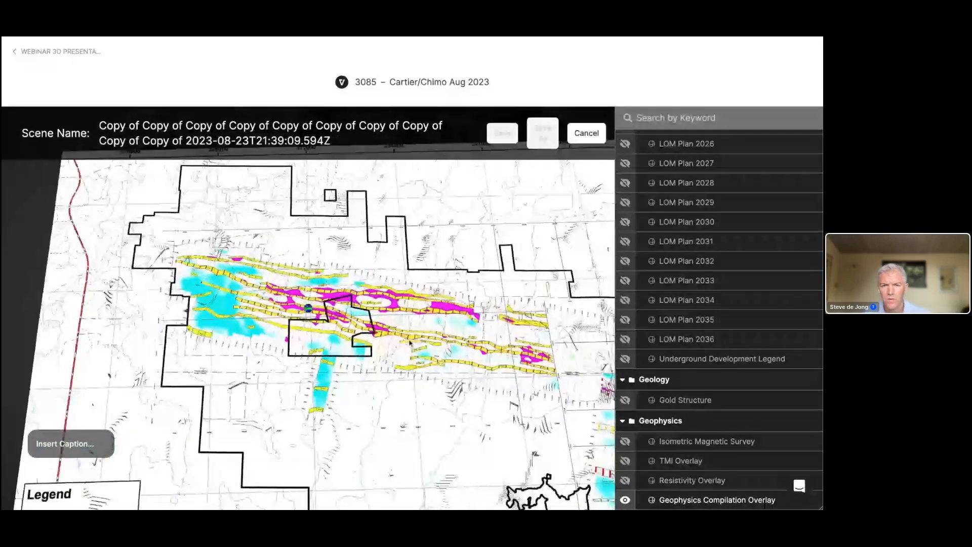
View the geophysics compilation map around the Chimo boundary from above, and leave the scene editor without saving.
scroll(390, 341, "up", 3)
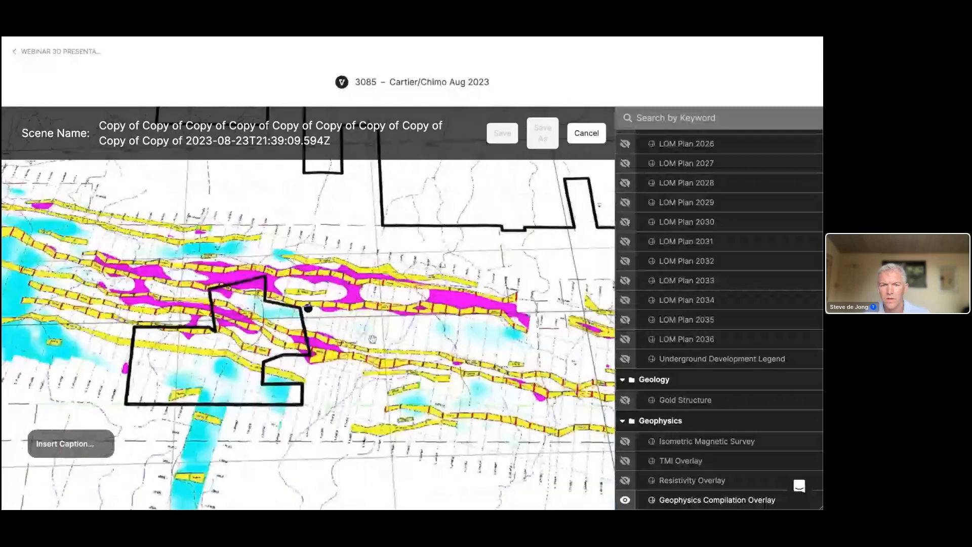
scroll(373, 338, "down", 2)
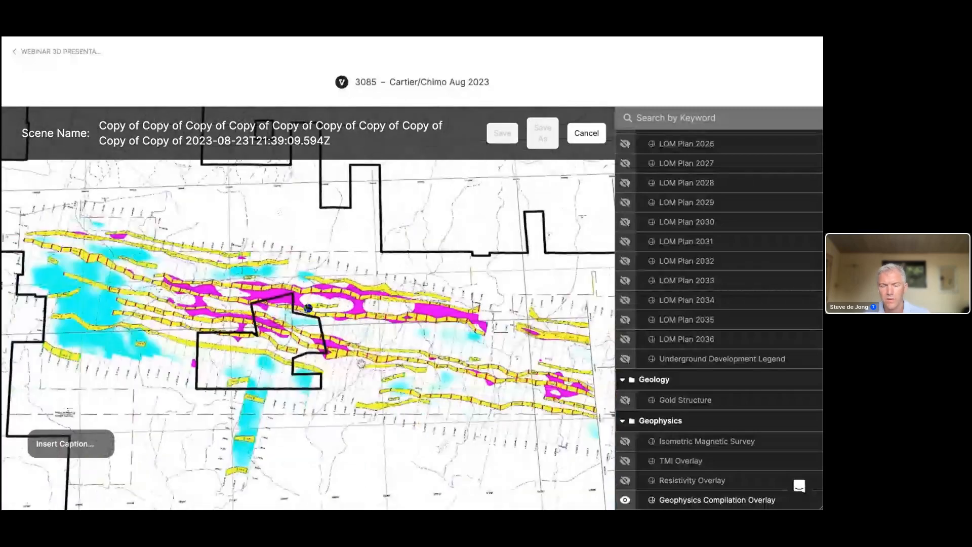
left_click_drag(361, 363, 376, 367)
scroll(374, 367, "up", 1)
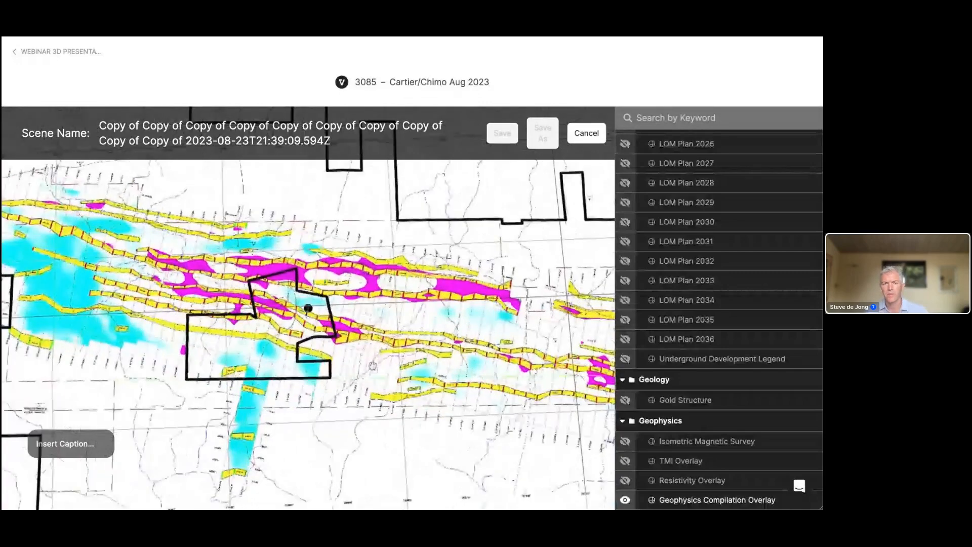
scroll(373, 365, "down", 2)
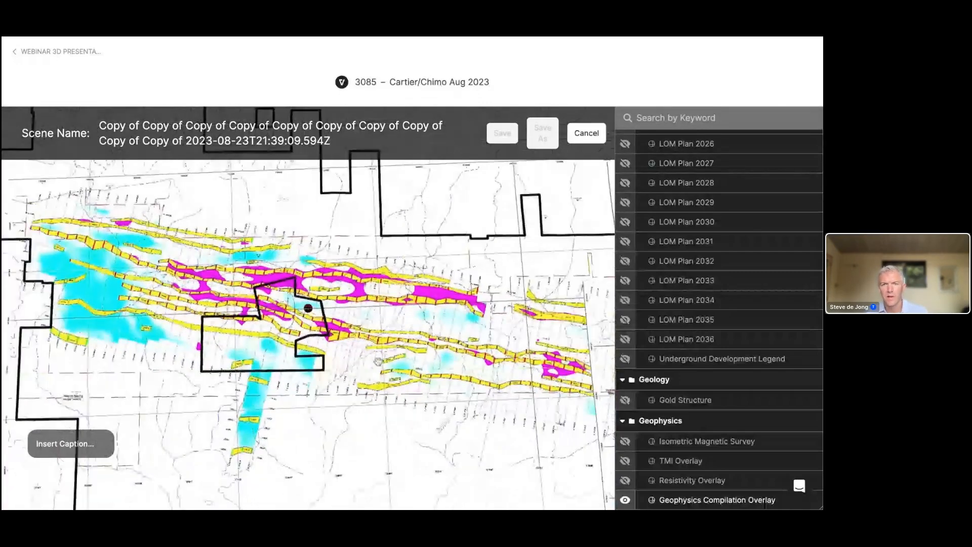
left_click_drag(378, 362, 363, 354)
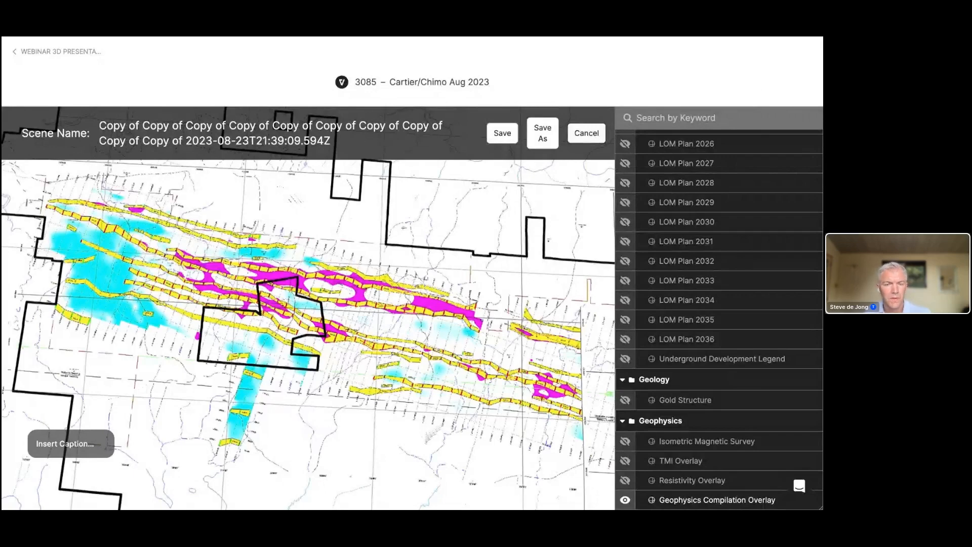
left_click(586, 133)
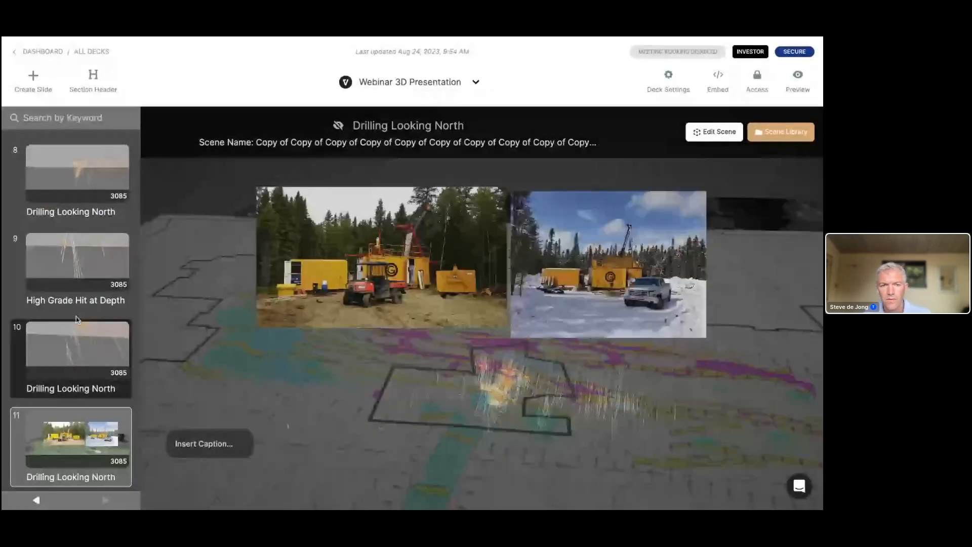
Play the scene transitions through the Chimo Close Up, U/G Workings and Drilling slides.
scroll(77, 319, "up", 7)
scroll(84, 372, "up", 4)
left_click(92, 258)
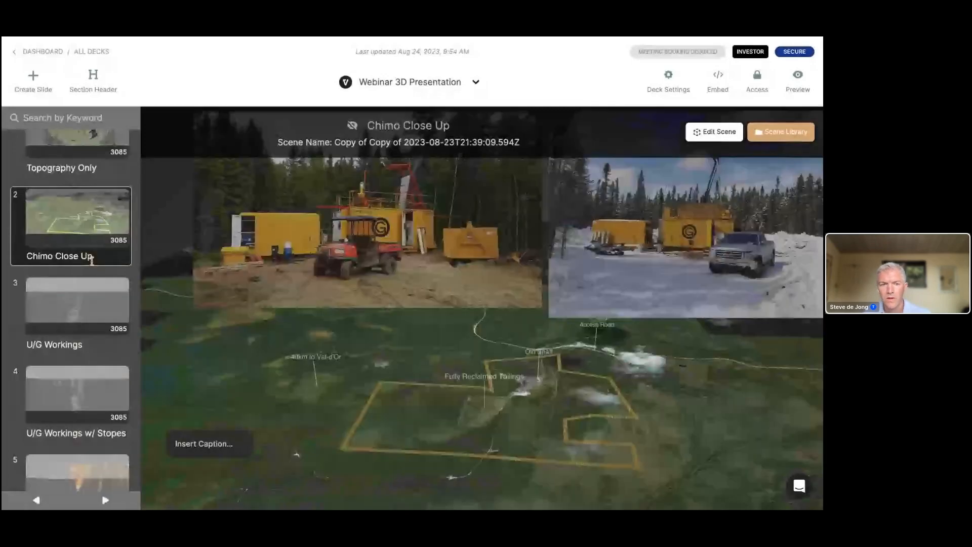
left_click(102, 325)
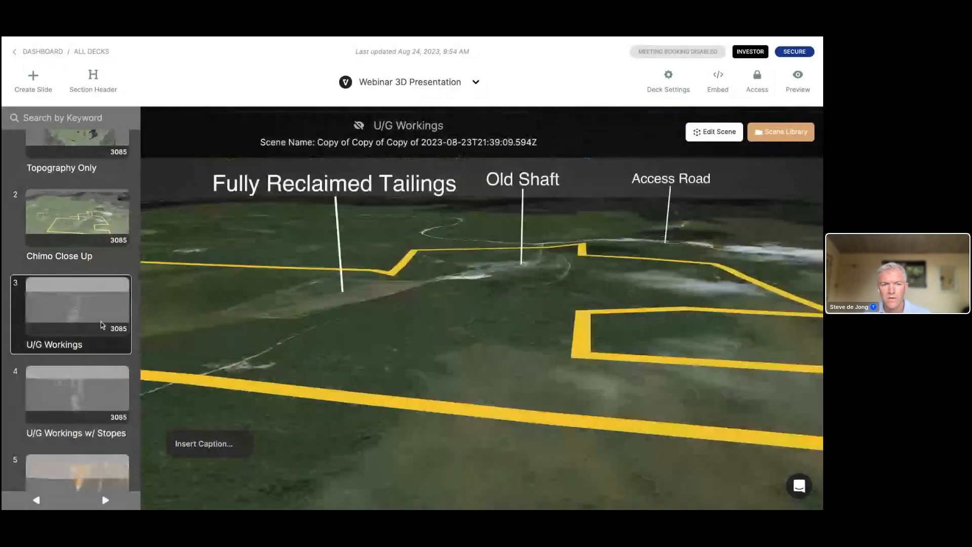
scroll(96, 398, "down", 3)
left_click(78, 321)
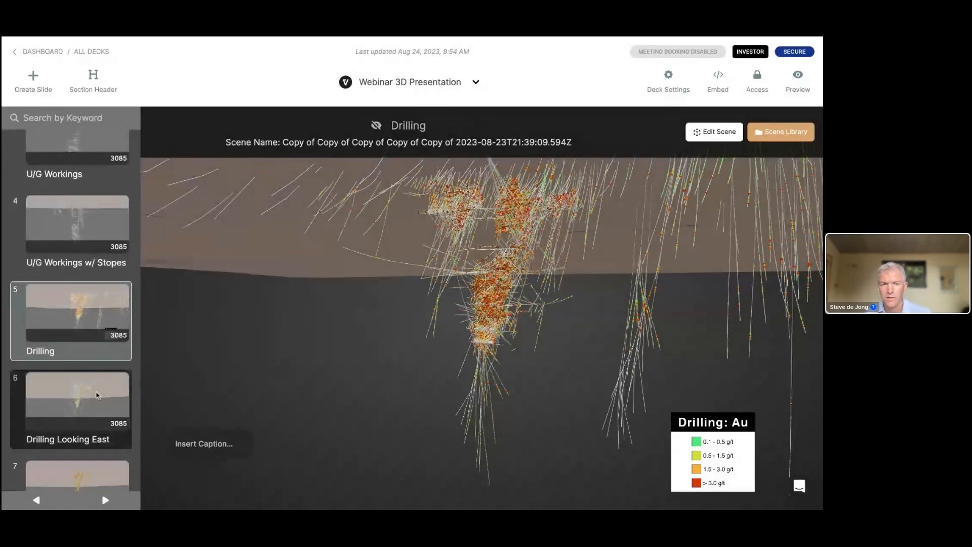
View the Drilling Looking North scene on slide 8 and look through the deck's slide list.
scroll(76, 430, "down", 1)
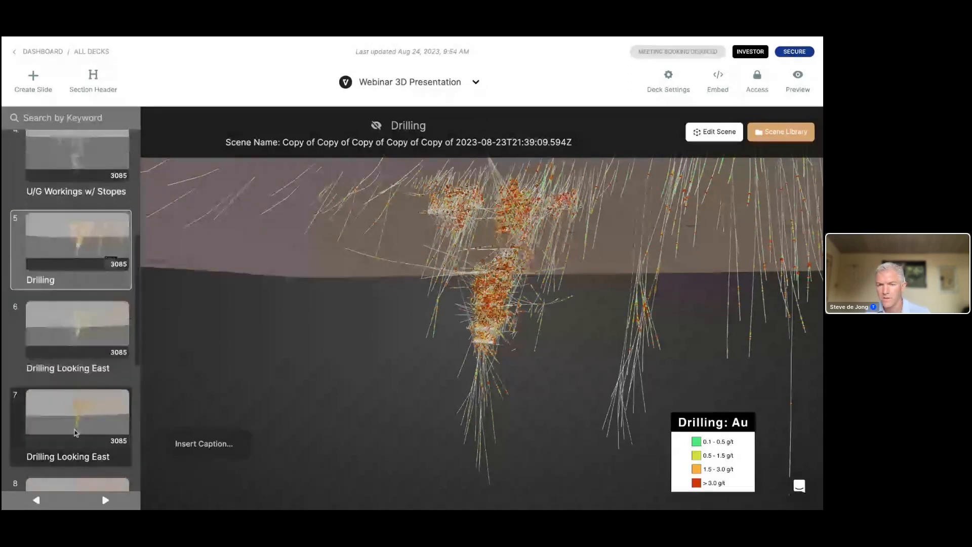
scroll(75, 432, "down", 3)
scroll(76, 429, "down", 1)
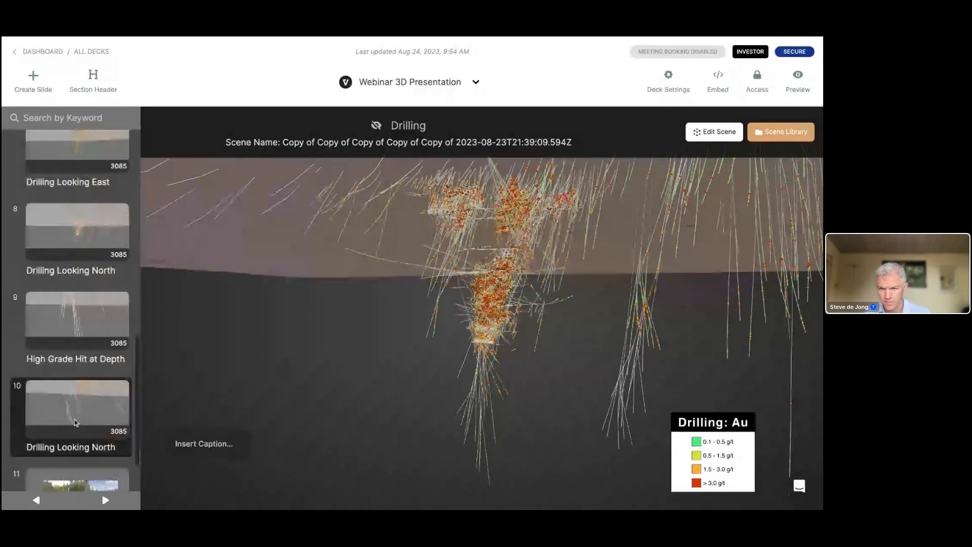
left_click(76, 233)
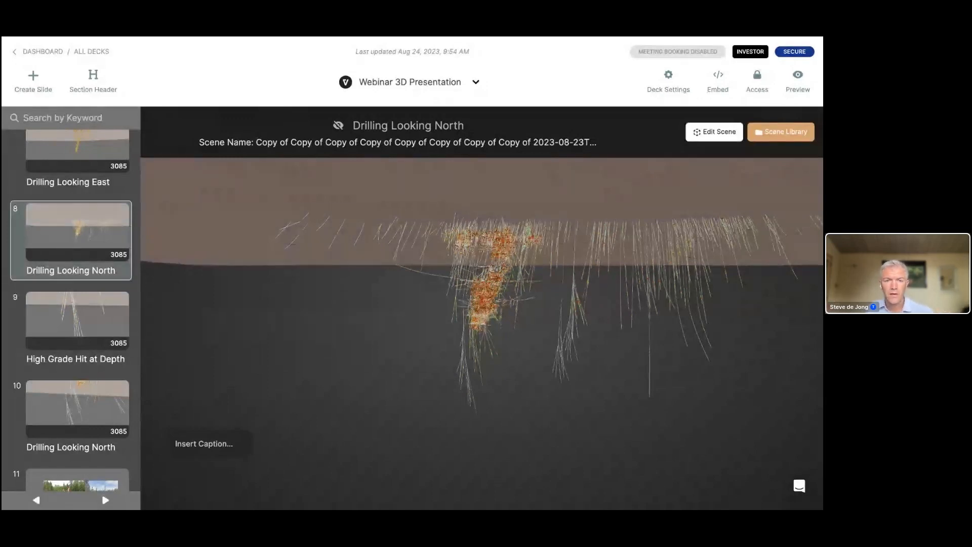
scroll(124, 345, "down", 1)
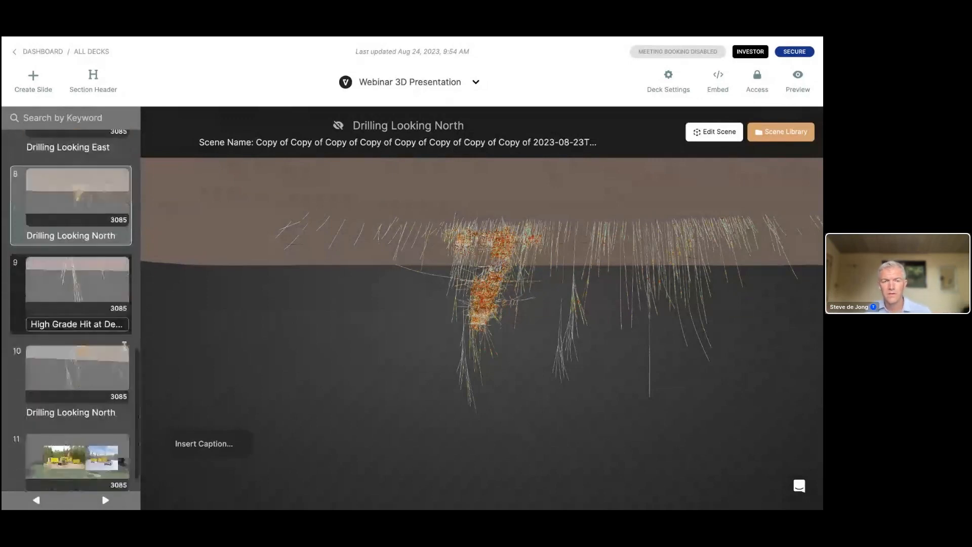
scroll(98, 350, "down", 1)
scroll(94, 364, "up", 6)
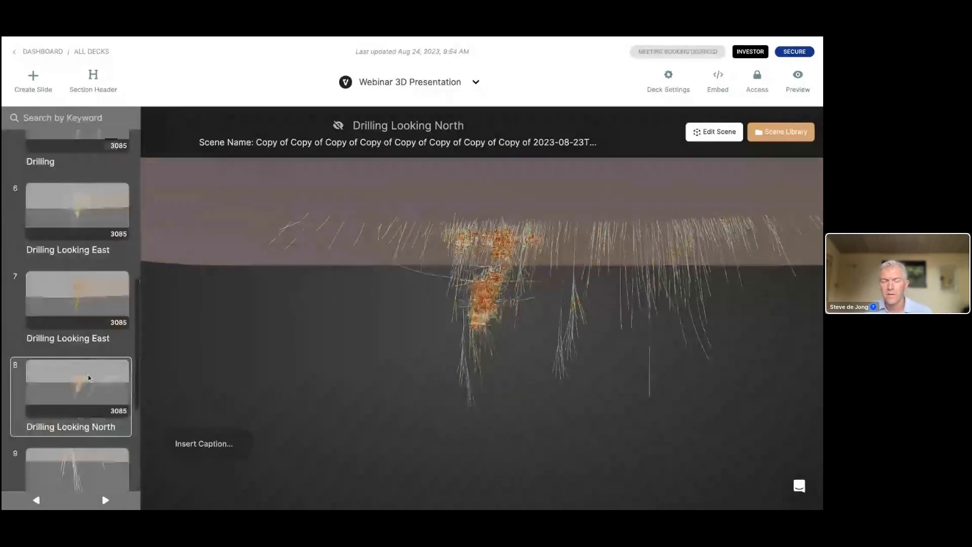
scroll(88, 377, "up", 11)
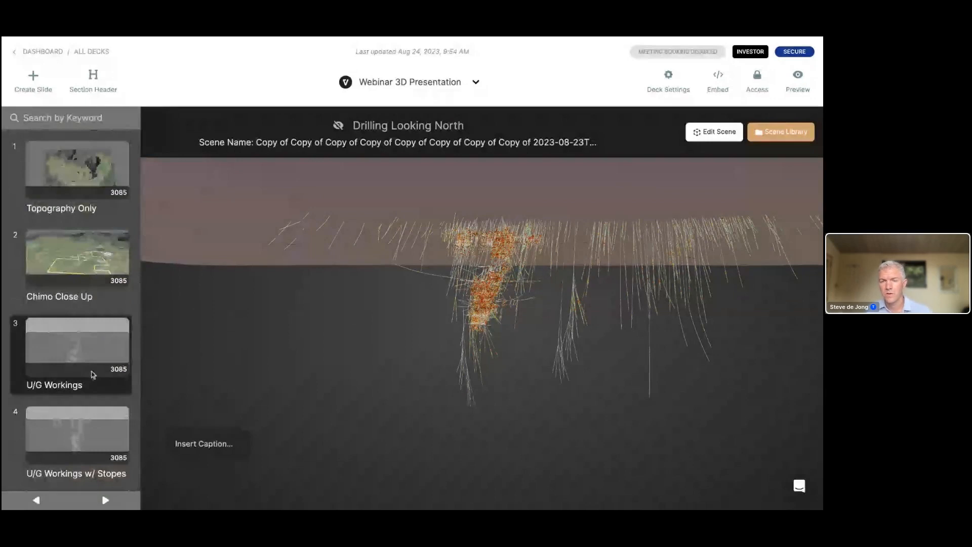
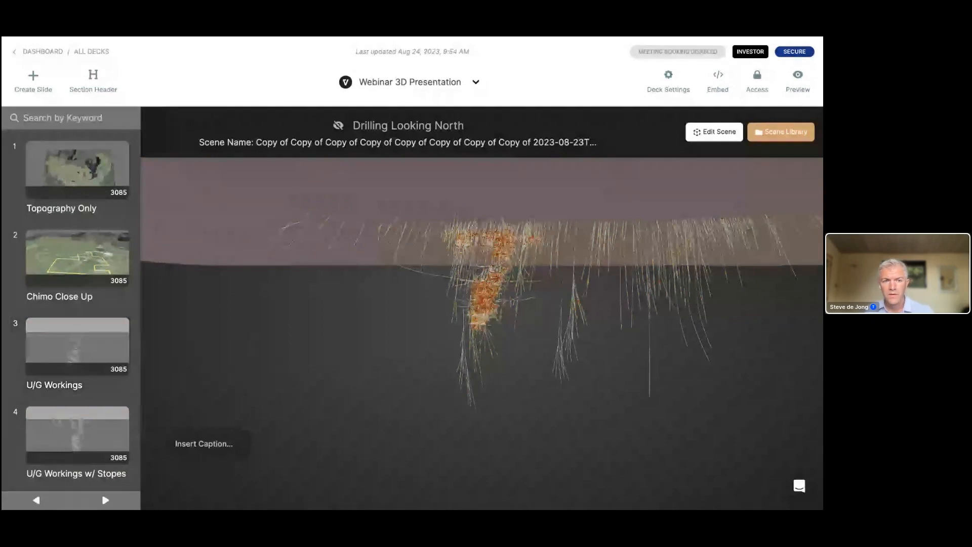
Start a PDF slide after the Topography Only slide, using the file 230824_ECR-Corporate-Presentation.pdf.
left_click(73, 151)
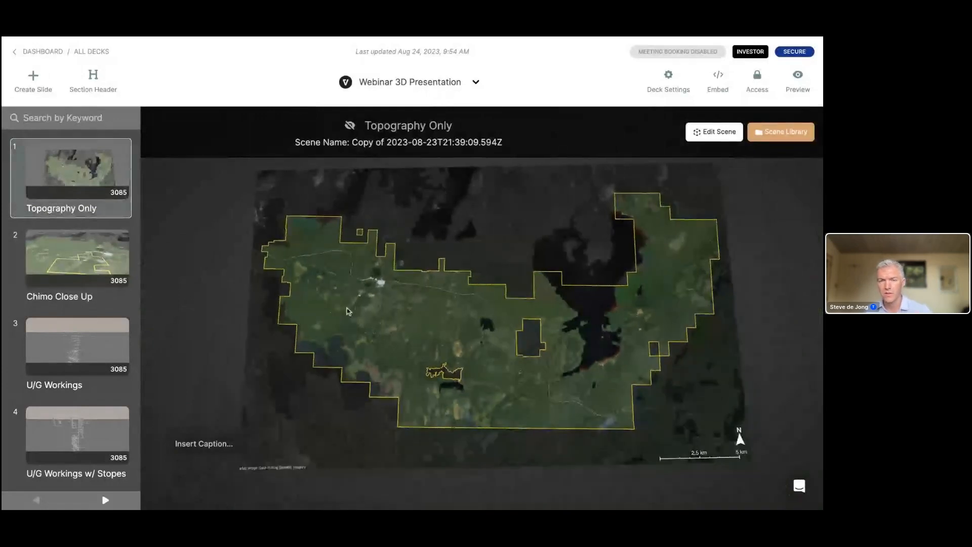
left_click(41, 93)
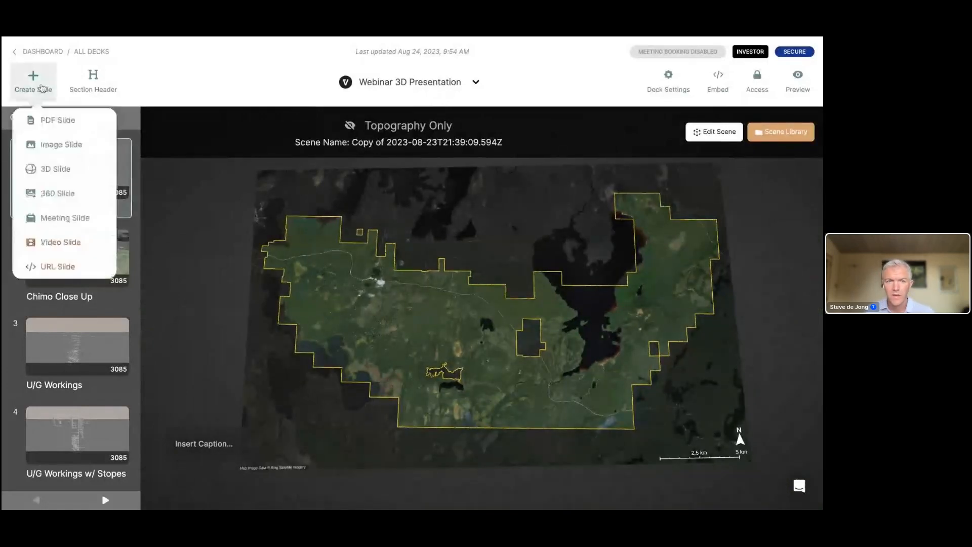
left_click(81, 127)
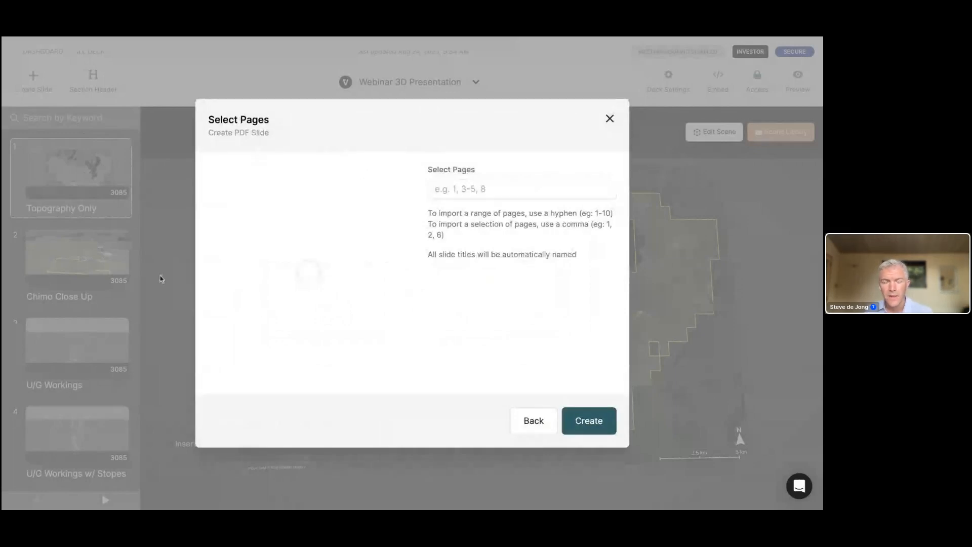
Import pages 1-5 of the corporate presentation PDF as new slides.
left_click(486, 191)
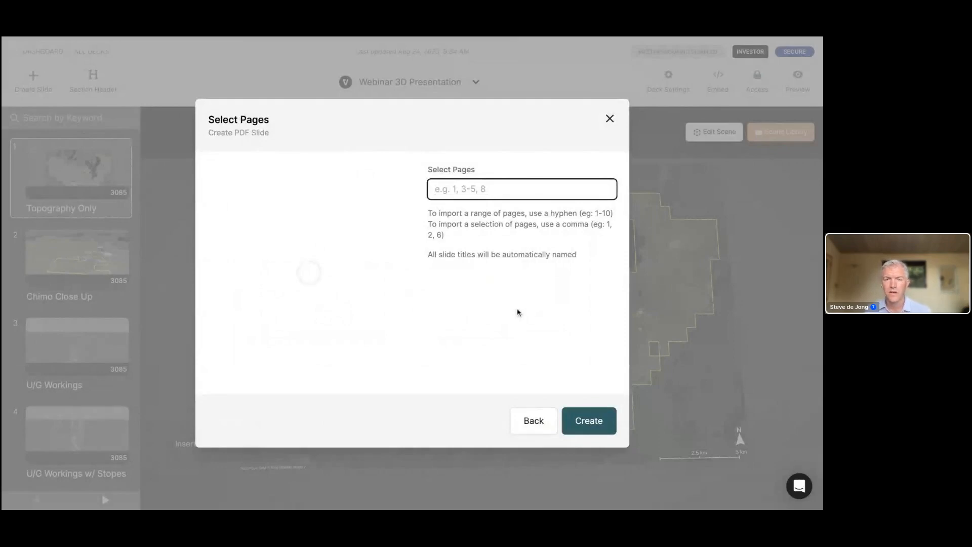
type("1-19")
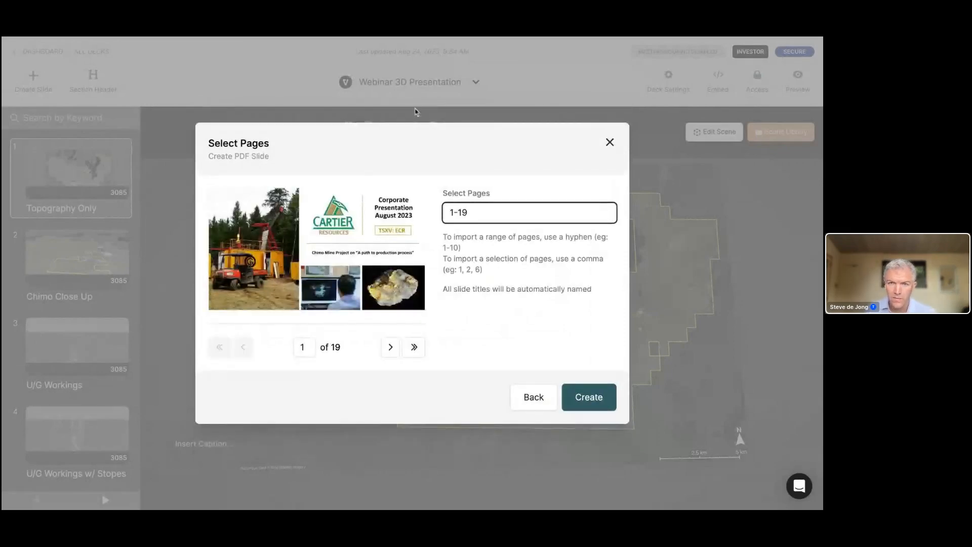
key("BackSpace")
key("BackSpace")
key("BackSpace")
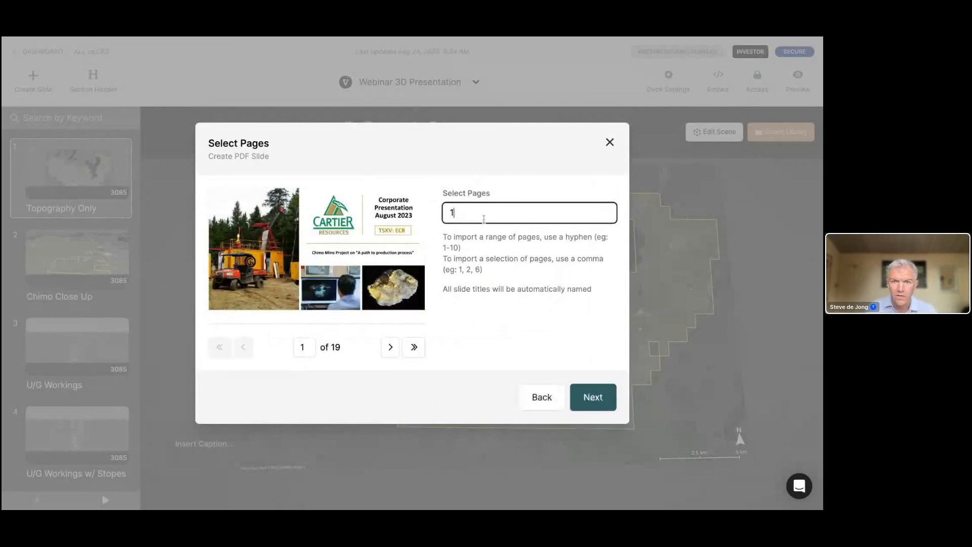
type("5")
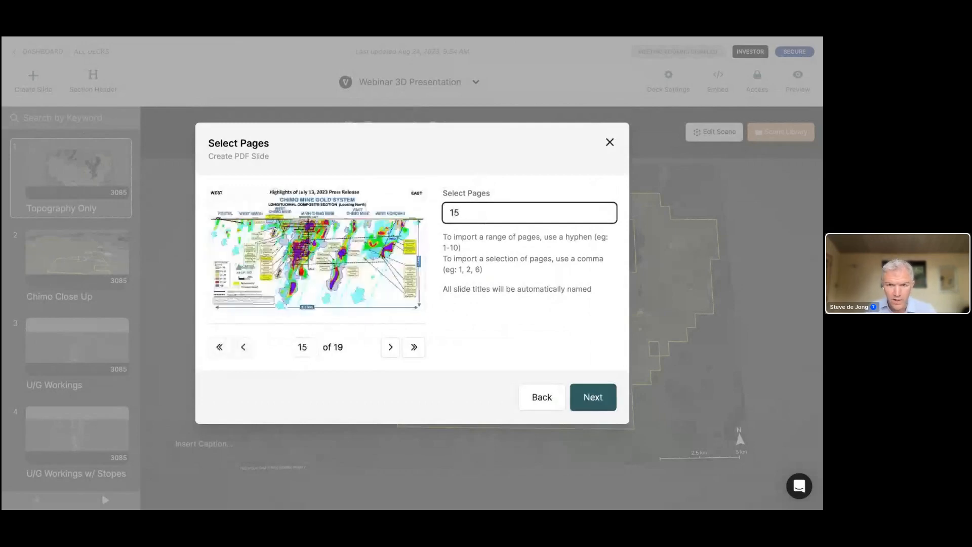
key("BackSpace")
type("-5")
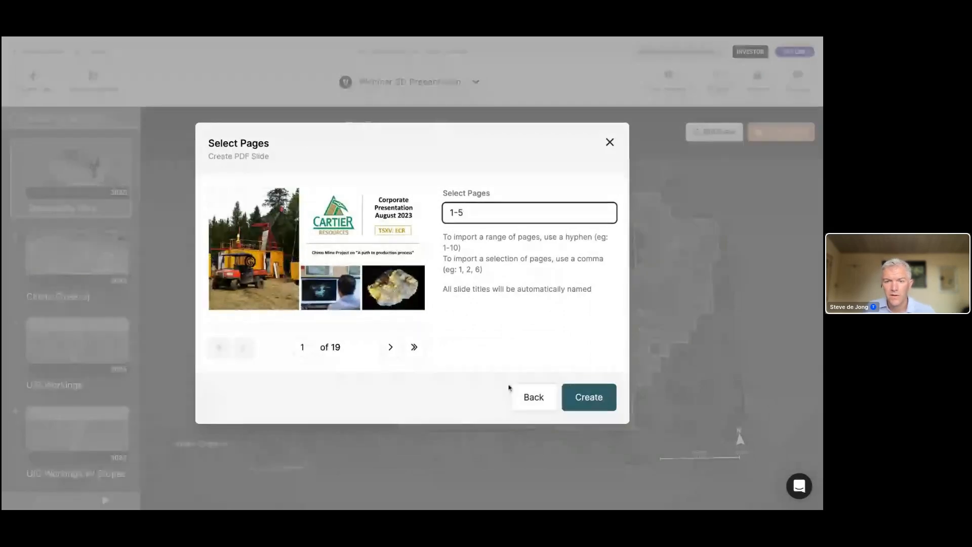
left_click(599, 403)
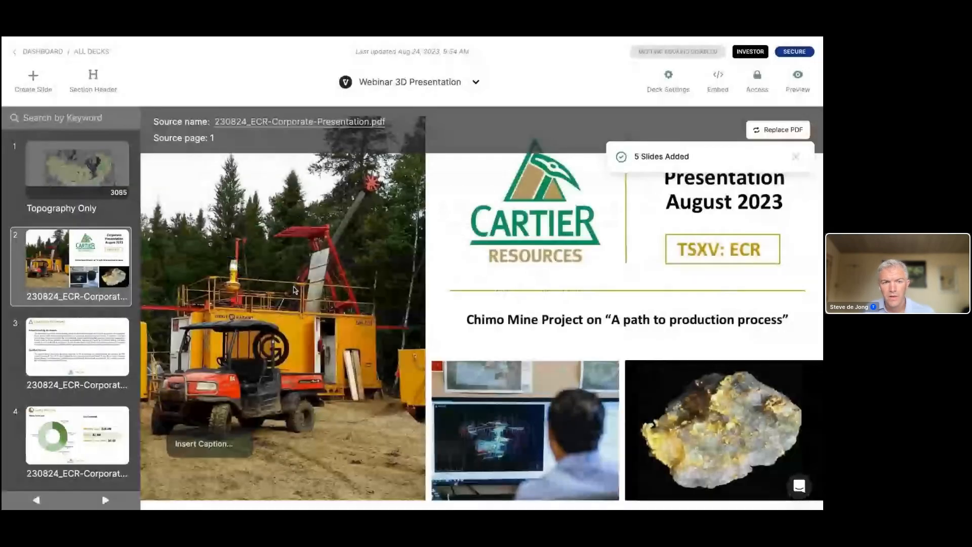
Move the Topography Only slide below the five imported corporate presentation PDF slides.
scroll(109, 300, "down", 2)
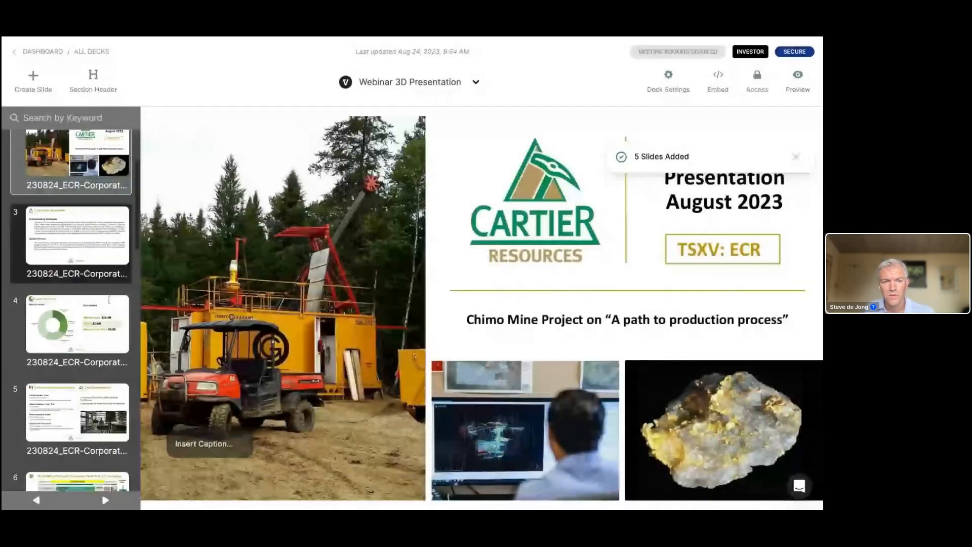
scroll(109, 300, "up", 2)
left_click_drag(63, 161, 72, 287)
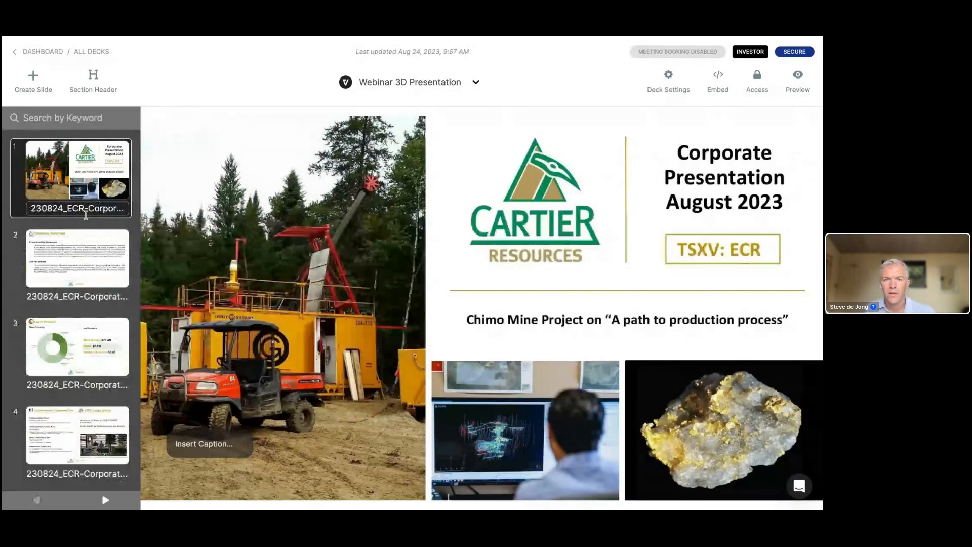
View the imported Capital Structure and Experienced Management Team slides.
left_click(76, 249)
left_click(75, 367)
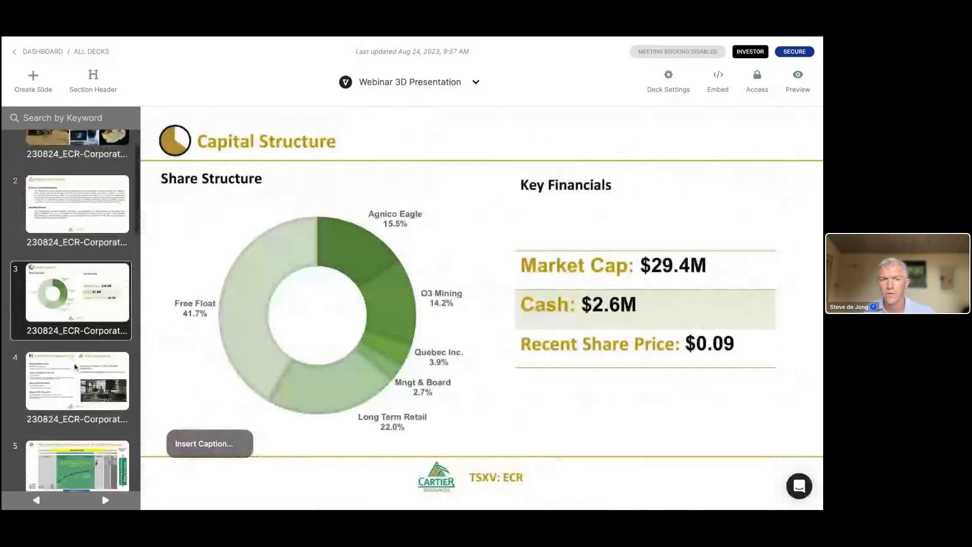
left_click(75, 367)
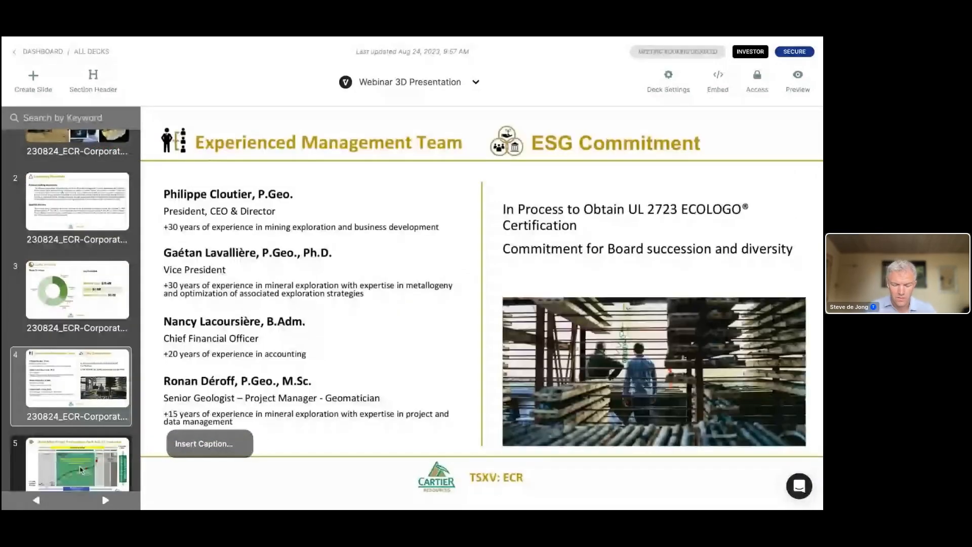
Rename the first imported PDF slide as "Title Page".
left_click(90, 154)
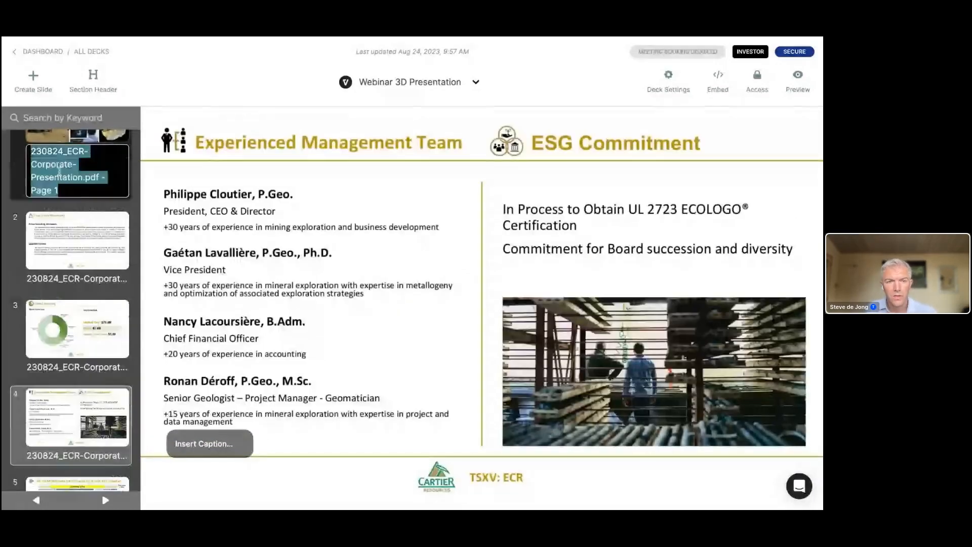
type("Title Pag")
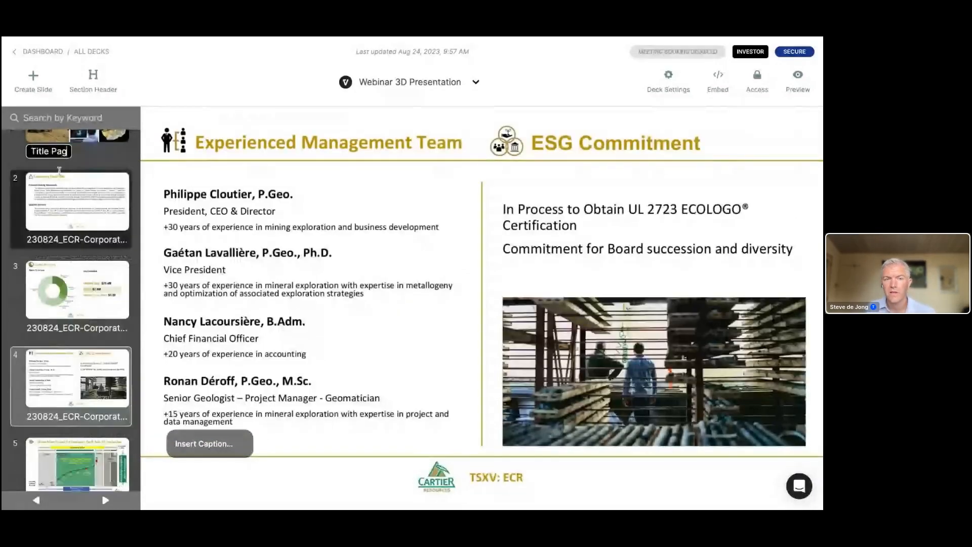
type("e")
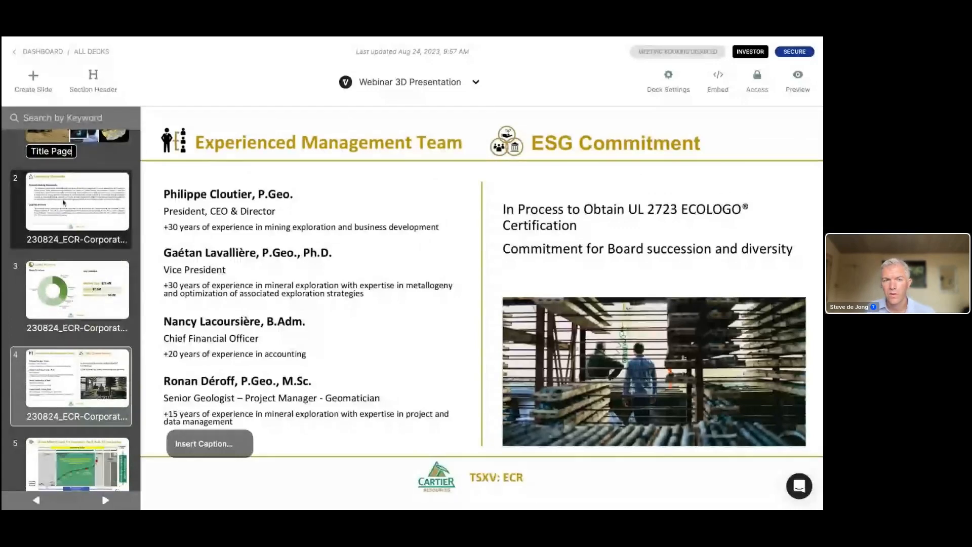
left_click(63, 202)
View the change from the Chimo Mine Project Performance PDF slide to the Topography Only 3D scene.
scroll(93, 212, "down", 5)
scroll(93, 211, "up", 1)
left_click(90, 196)
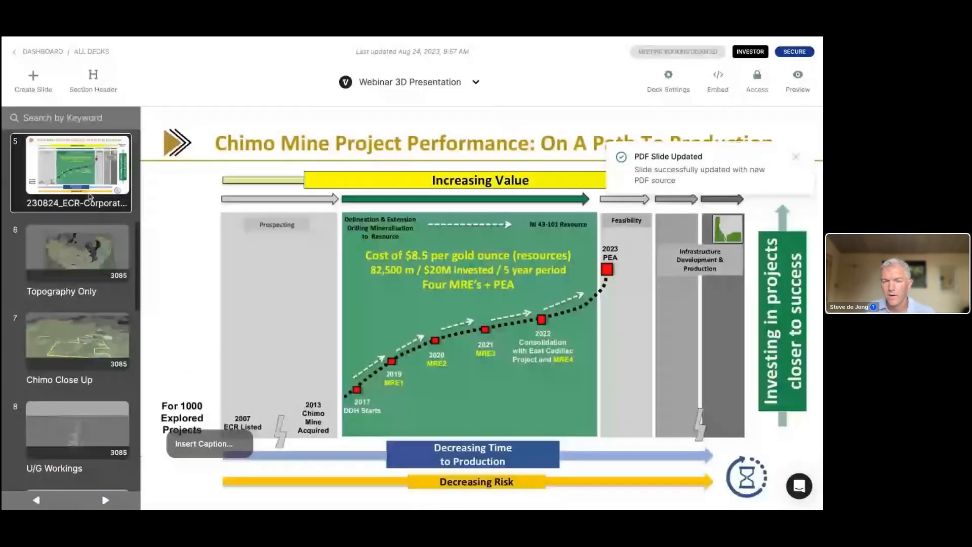
left_click(78, 252)
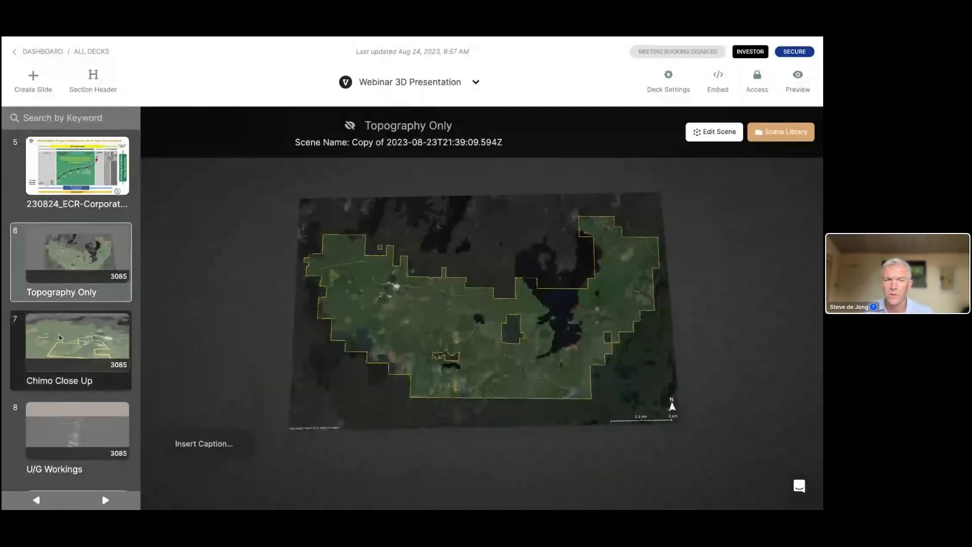
scroll(59, 338, "up", 2)
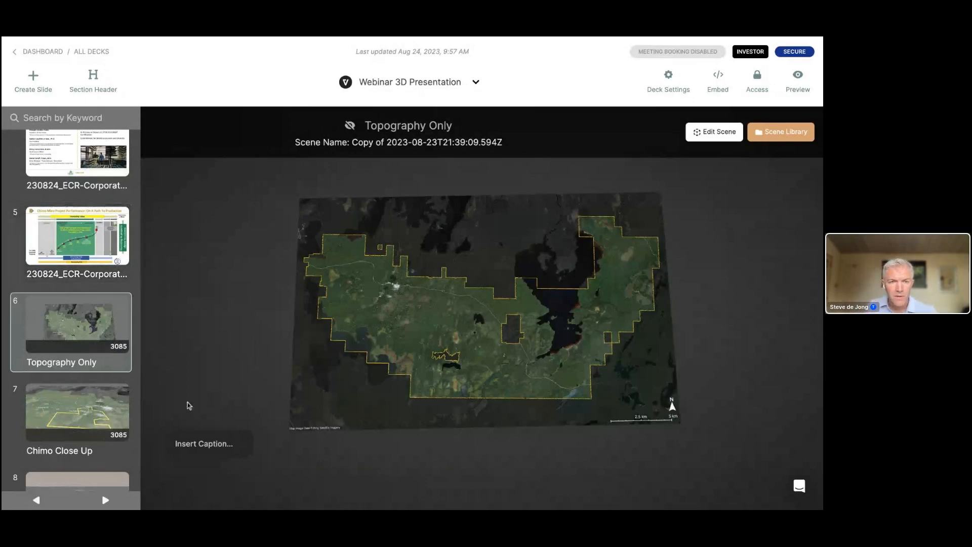
scroll(116, 413, "down", 2)
scroll(116, 413, "down", 2)
Start a 360 slide after the Chimo Close Up slide, using the Chimo Mine project.
left_click(62, 258)
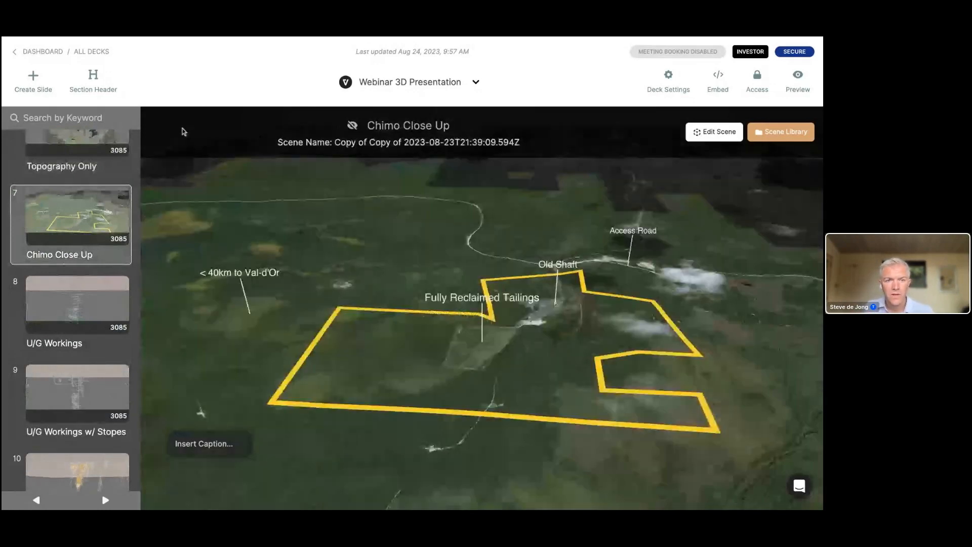
left_click(37, 83)
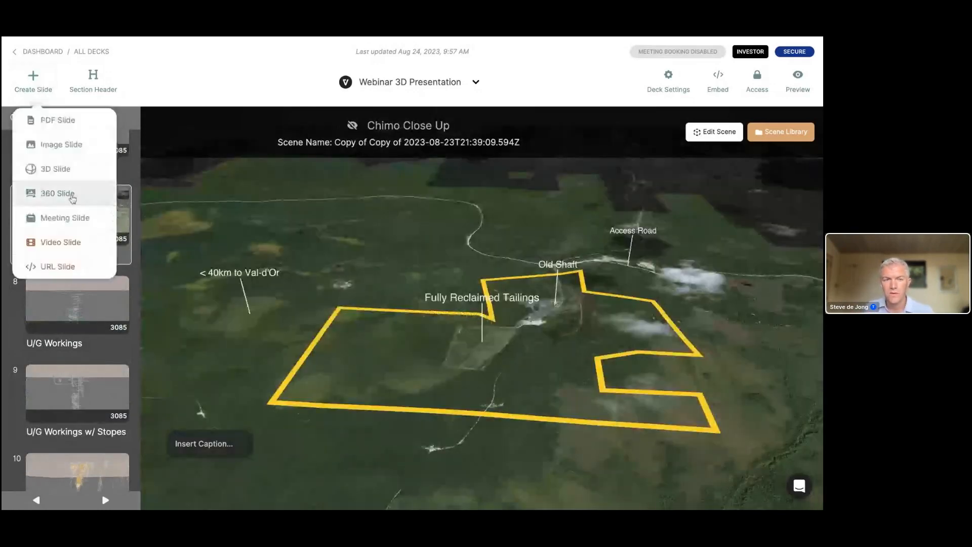
left_click(57, 194)
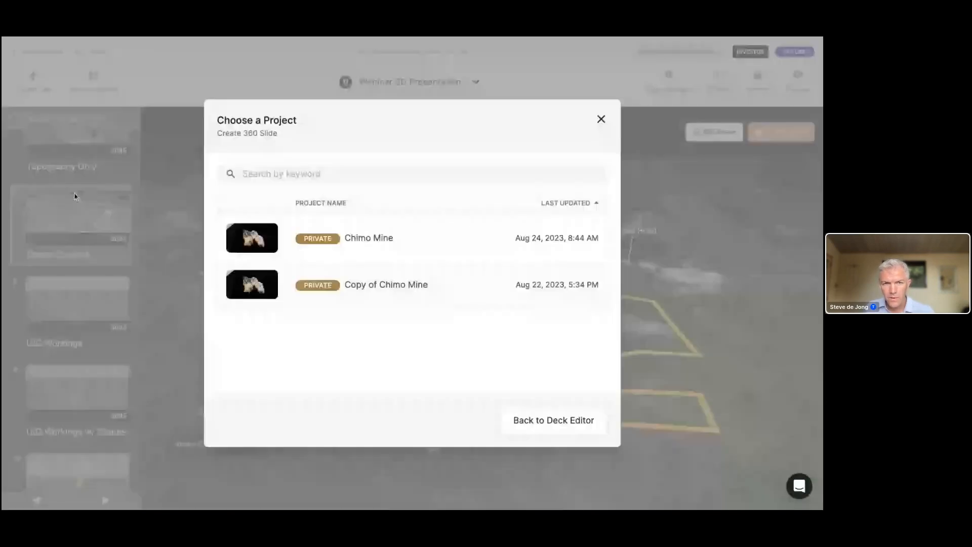
left_click(366, 244)
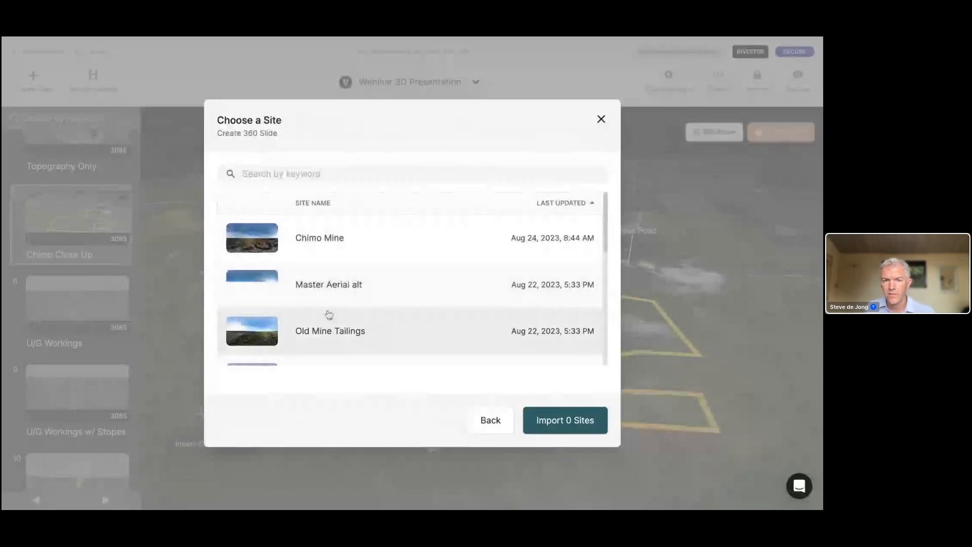
Import the Old Mine Tailings site as the new 360 slide.
scroll(334, 313, "down", 3)
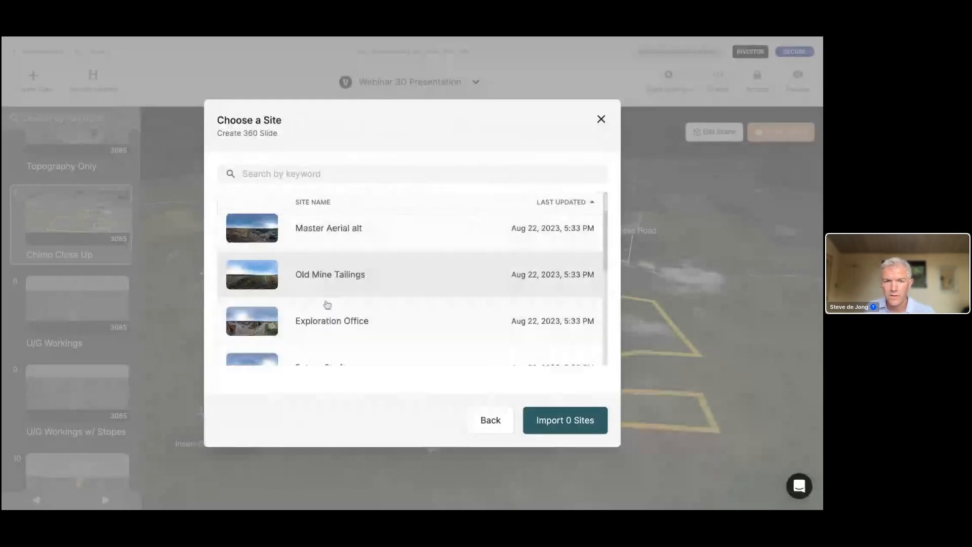
scroll(316, 297, "up", 1)
scroll(316, 298, "up", 1)
left_click(359, 284)
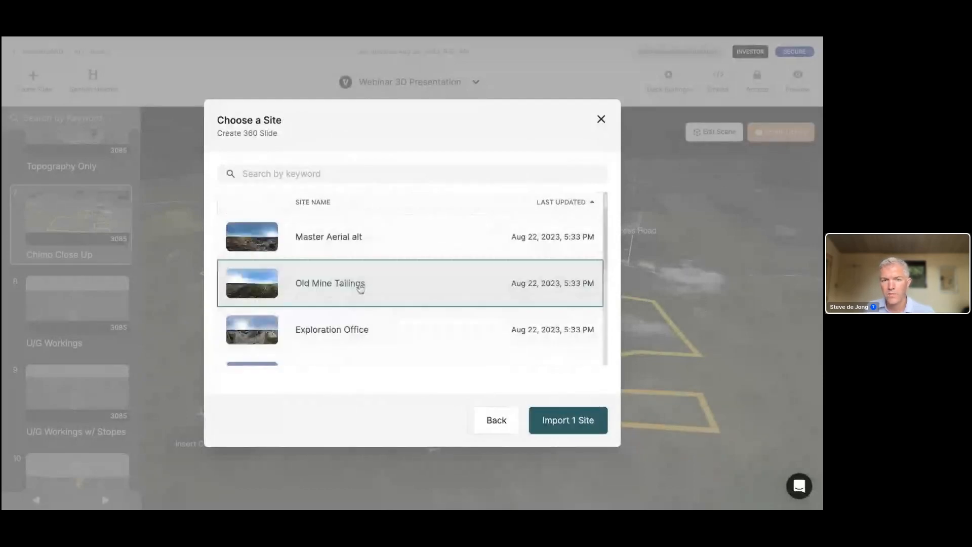
left_click(580, 431)
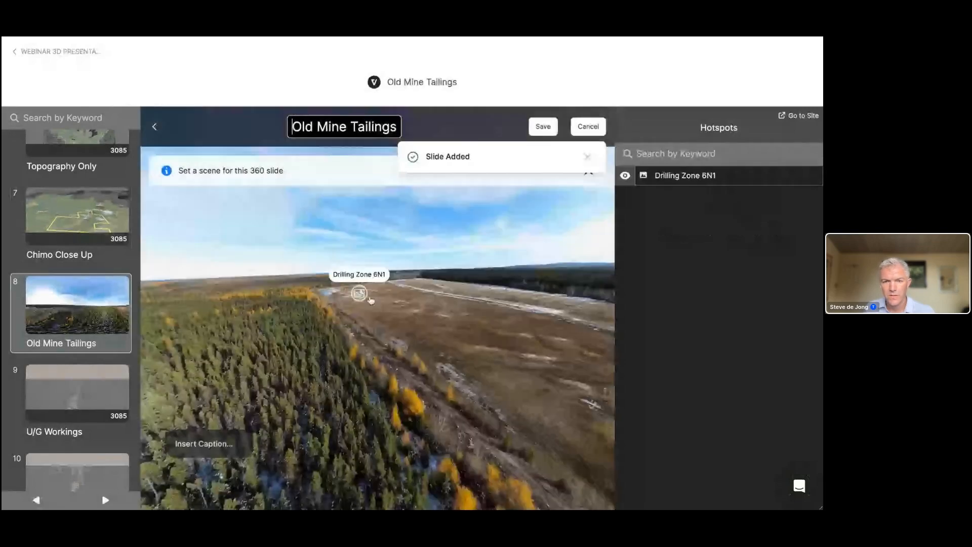
Turn the Old Mine Tailings 360 view to face the open tailings field and save it as the slide's scene.
left_click_drag(371, 301, 602, 404)
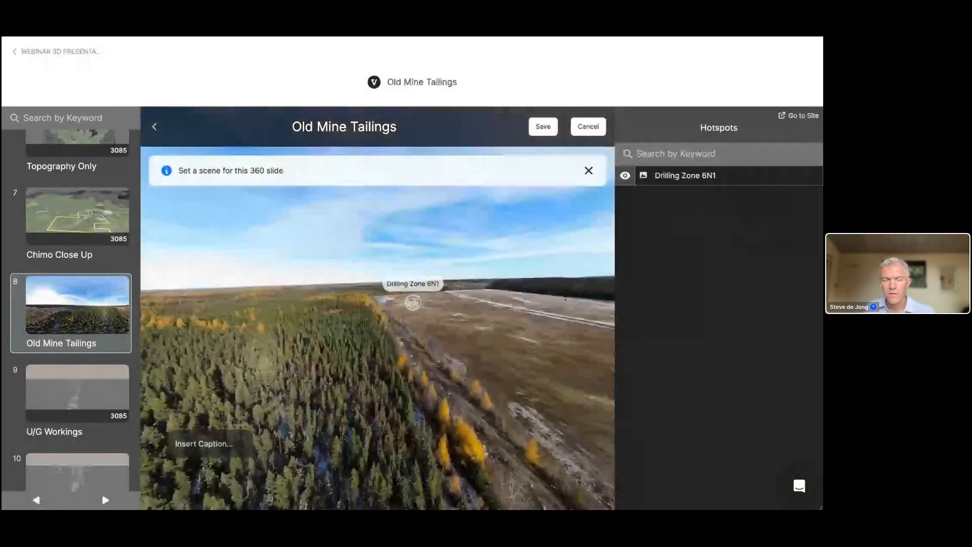
left_click_drag(566, 300, 391, 295)
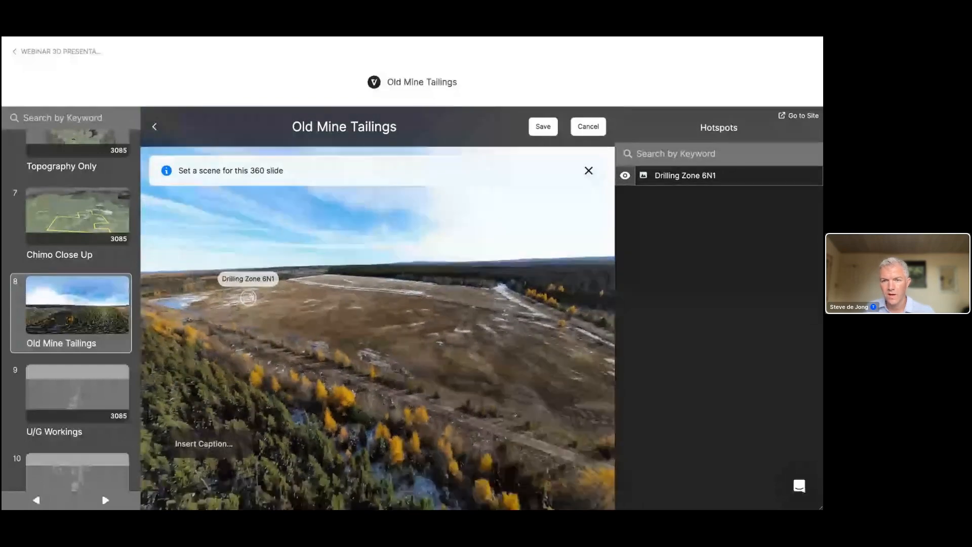
left_click(537, 126)
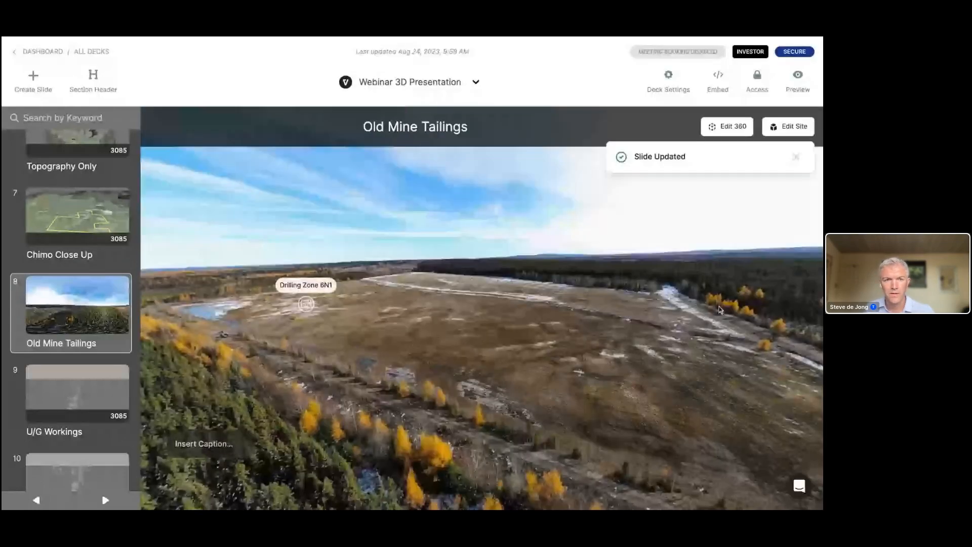
Duplicate the Chimo Close Up slide and rename the copy as "Old Mine Tailings".
left_click(109, 223)
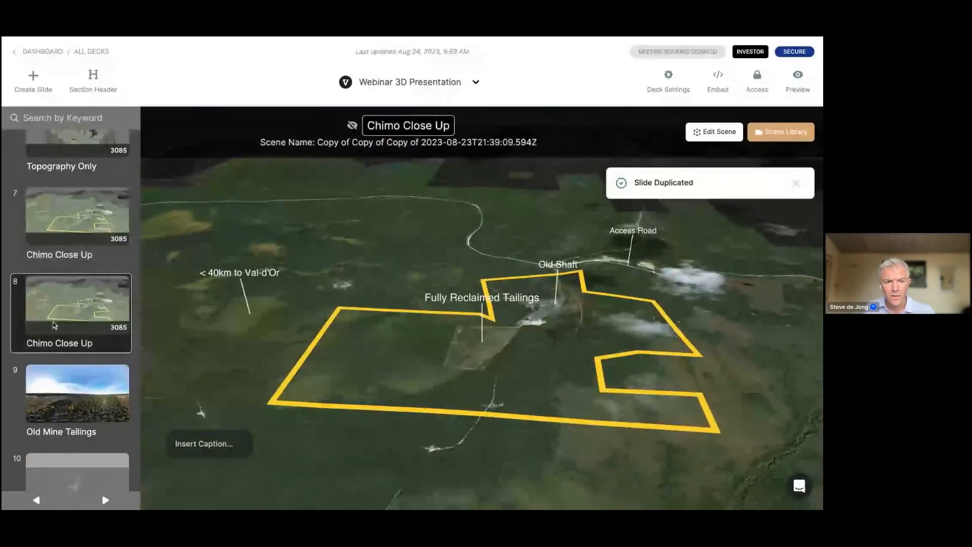
triple_click(67, 343)
type("O")
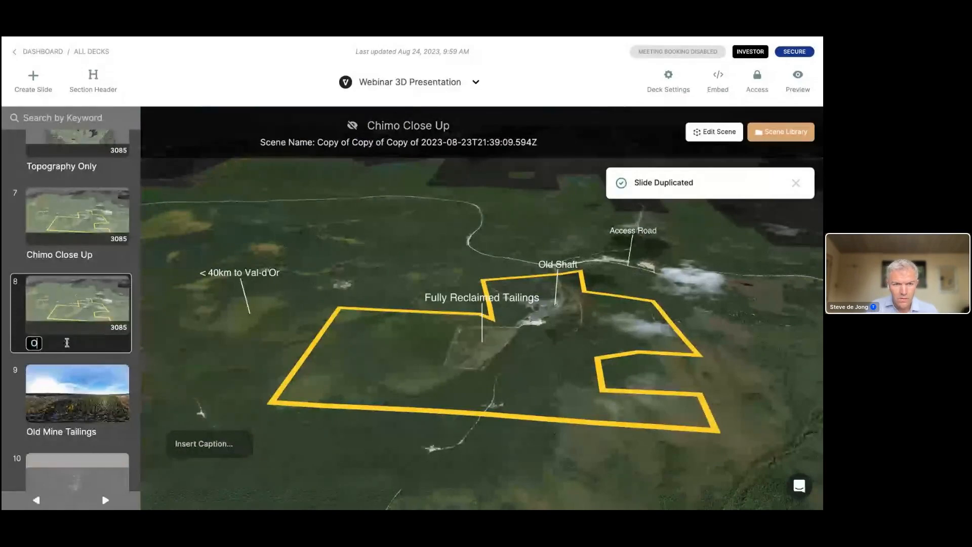
type("l")
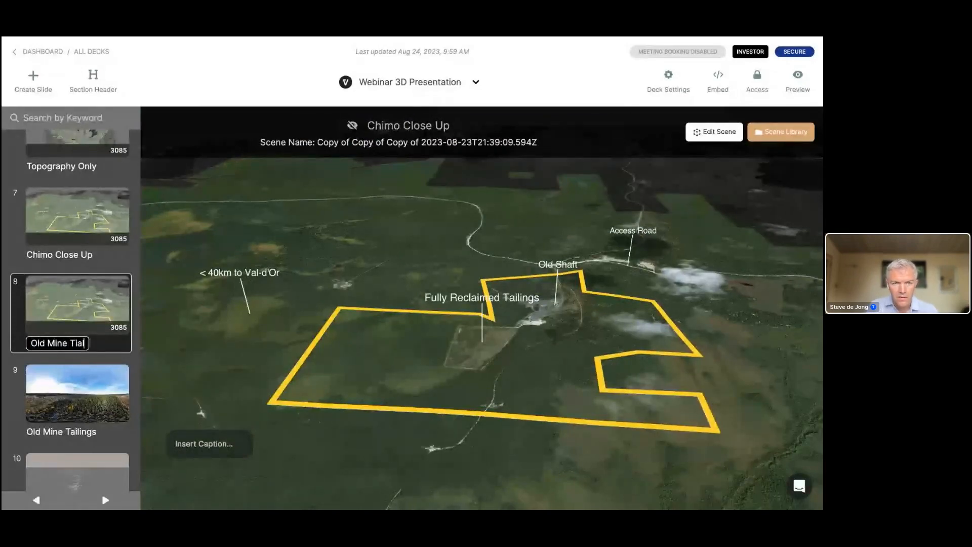
type("d Mine Tailings")
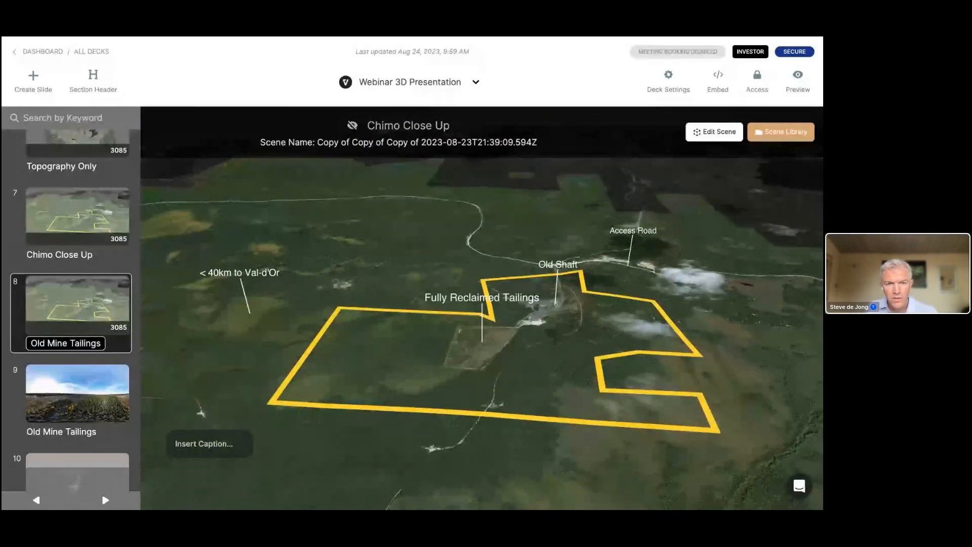
left_click(278, 364)
In the 3D Old Mine Tailings scene, hide Chimo Mine Boundary and Above Ground Labels, and save a close-up angled view of the tailings area.
left_click(72, 402)
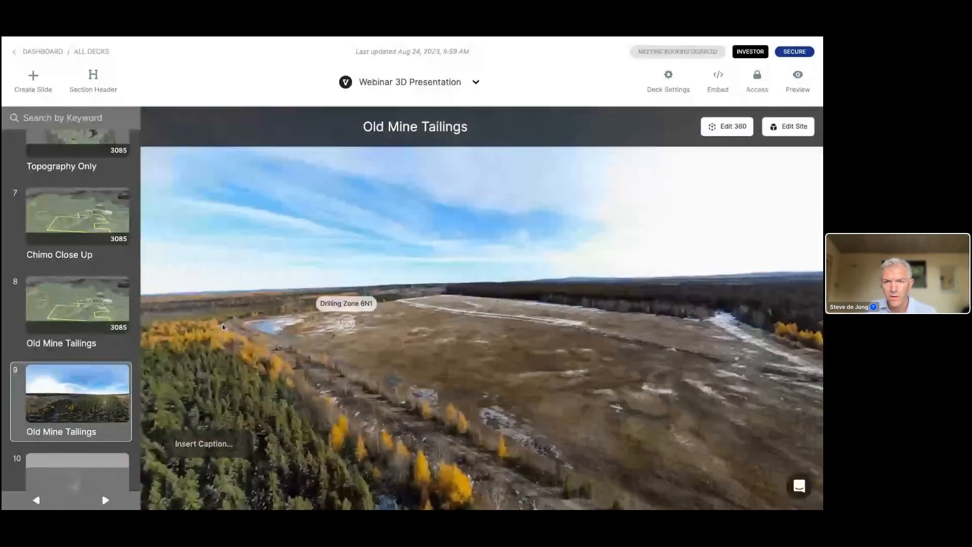
left_click(788, 126)
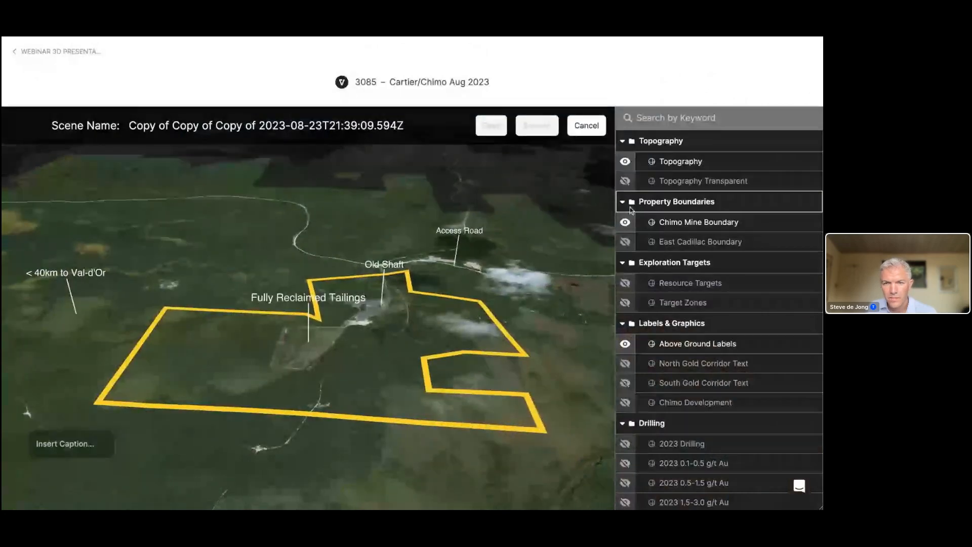
left_click(626, 223)
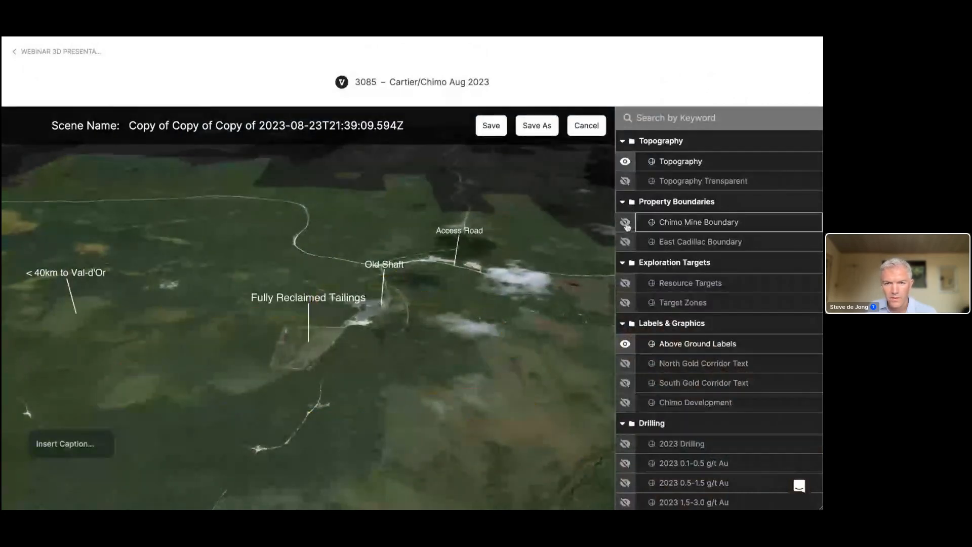
left_click(626, 344)
scroll(304, 359, "up", 5)
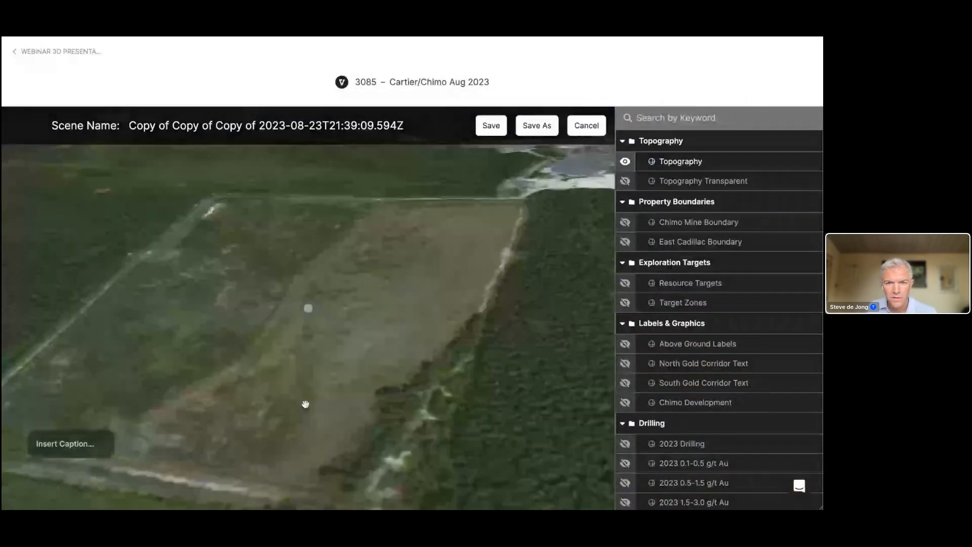
left_click_drag(305, 403, 392, 368)
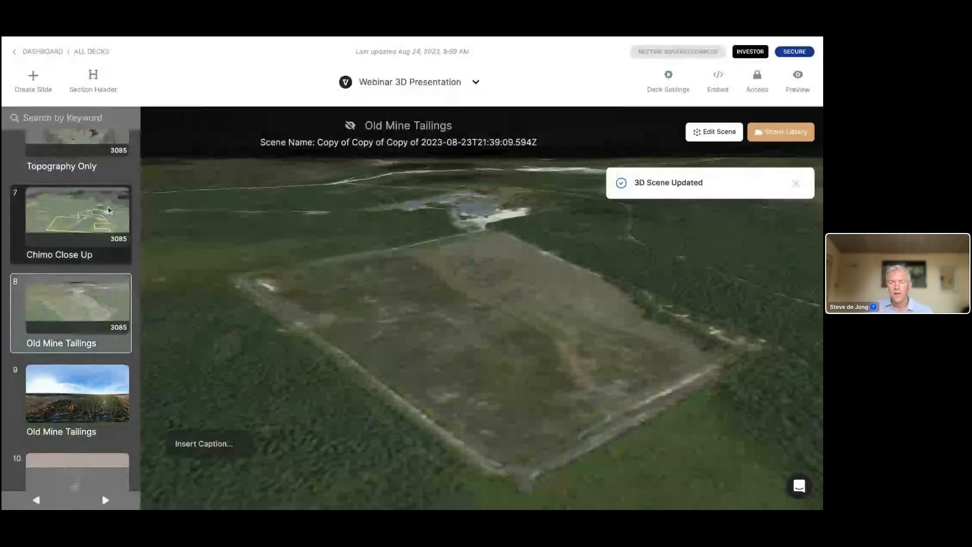
Play the transitions from Chimo Close Up through the 3D Old Mine Tailings scene to the Old Mine Tailings 360 slide.
left_click(109, 209)
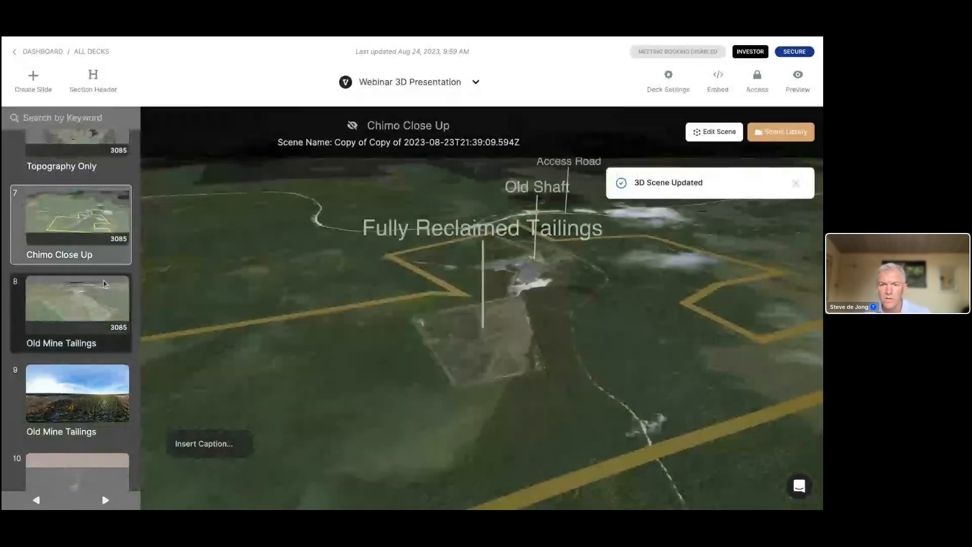
left_click(87, 316)
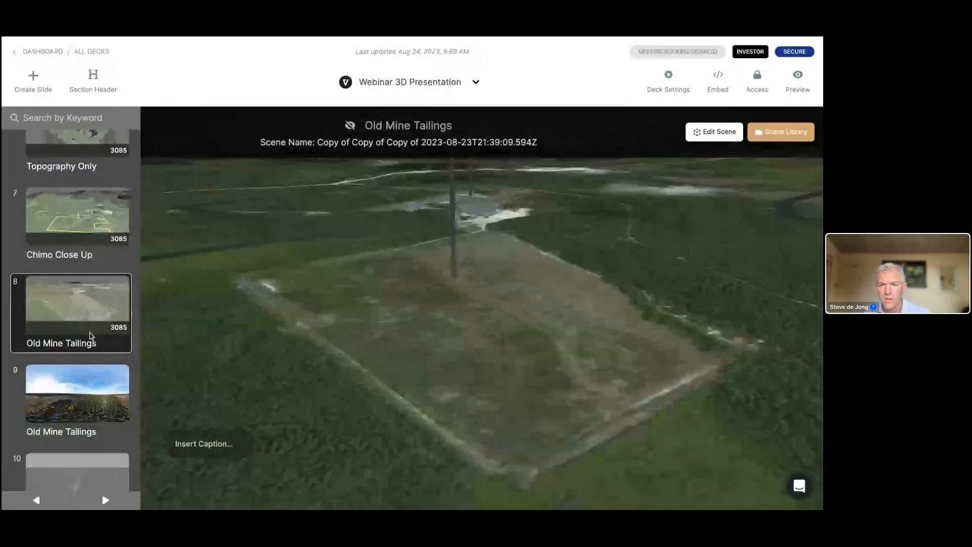
left_click(86, 391)
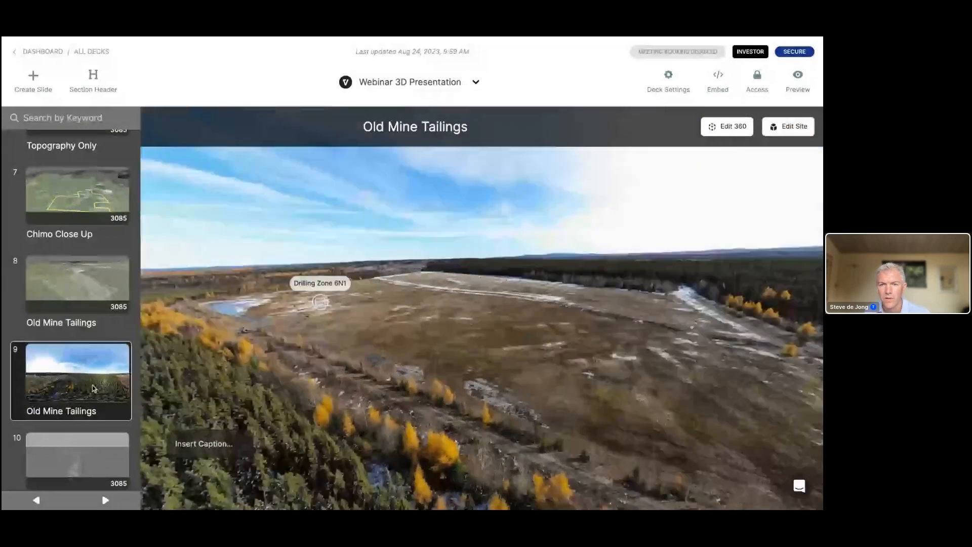
left_click(95, 292)
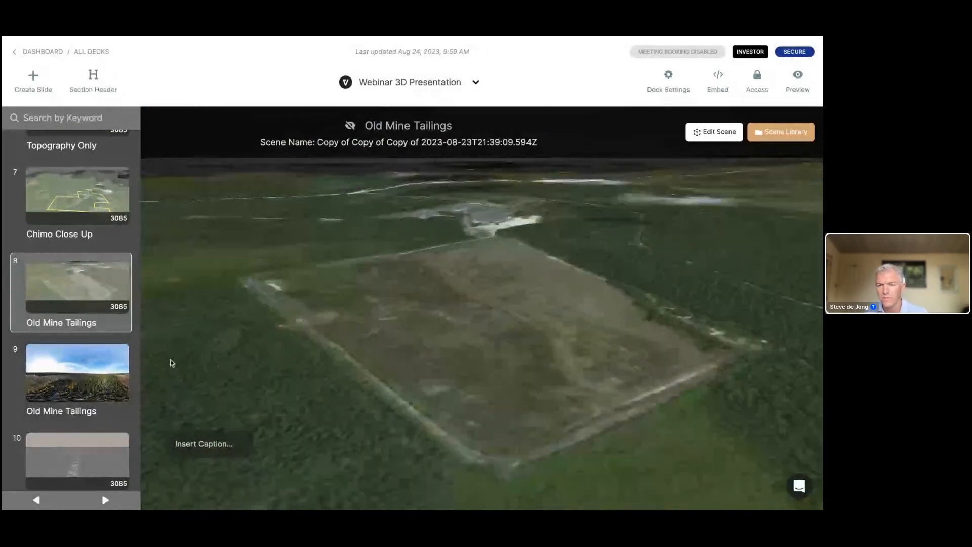
left_click(74, 382)
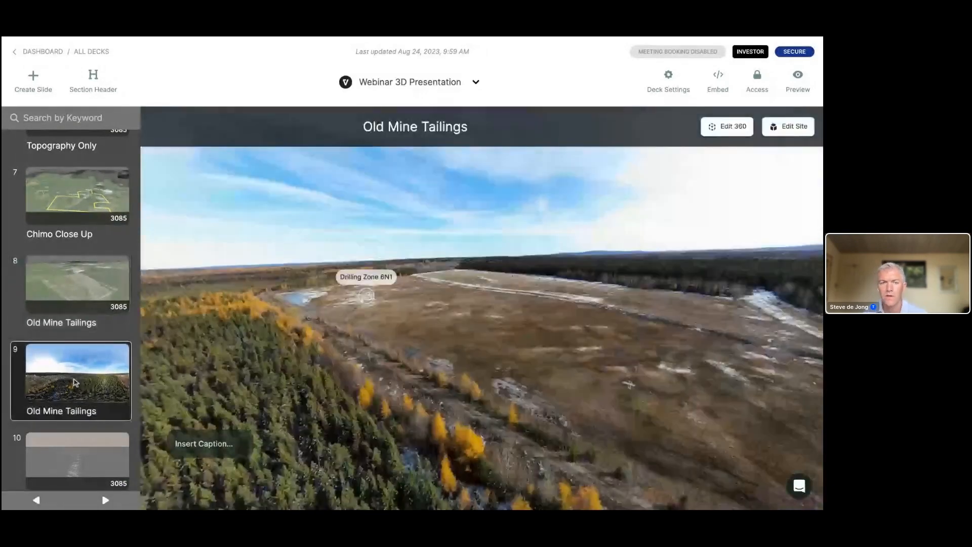
scroll(101, 395, "down", 1)
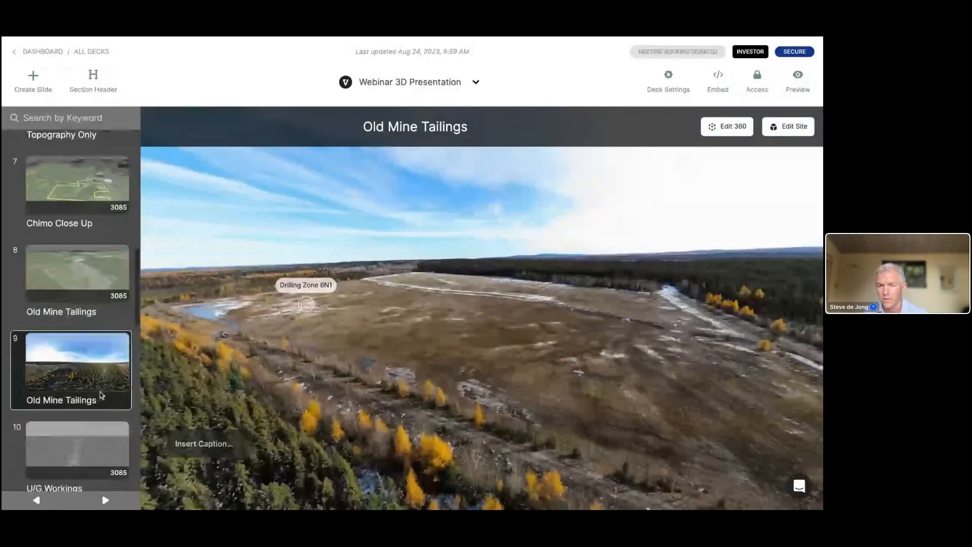
Review the slide order from the Title Page through the corporate PDF pages, 3D scenes and 360 slide to the underground workings slides.
left_click(81, 384)
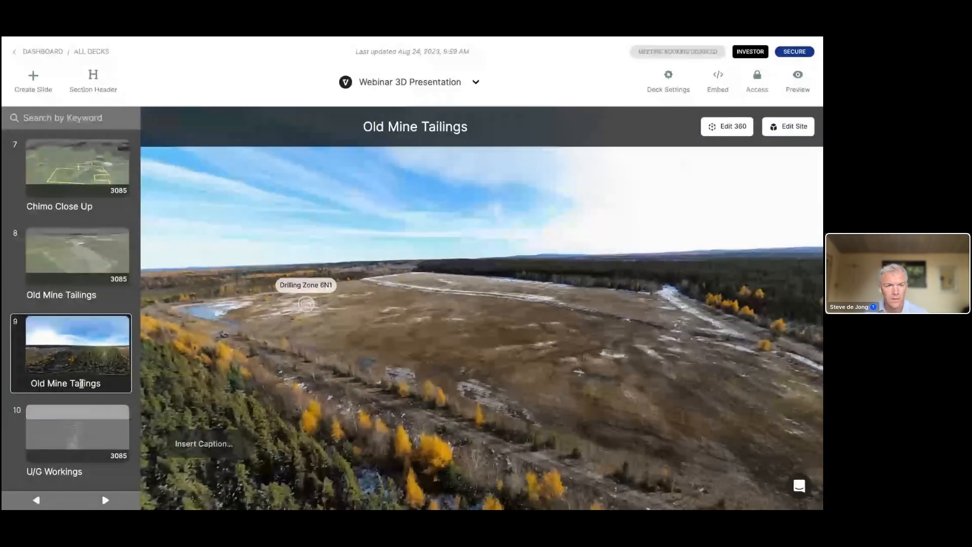
scroll(69, 404, "down", 5)
scroll(69, 405, "down", 1)
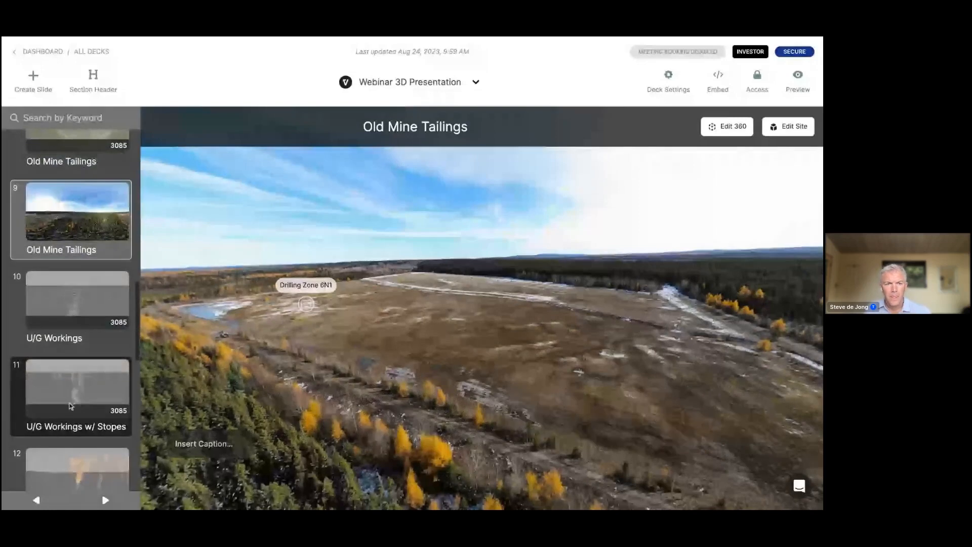
scroll(79, 287, "up", 6)
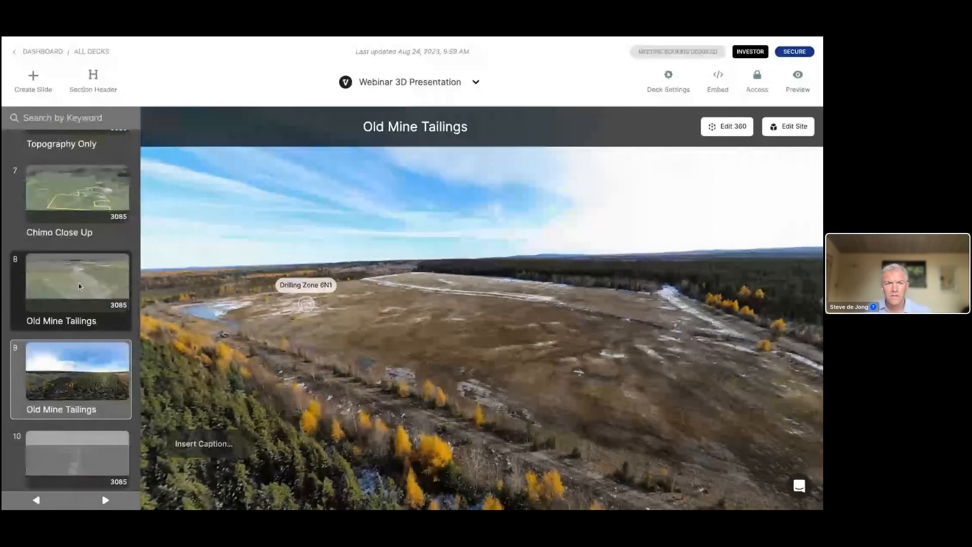
scroll(79, 287, "down", 7)
scroll(87, 373, "up", 4)
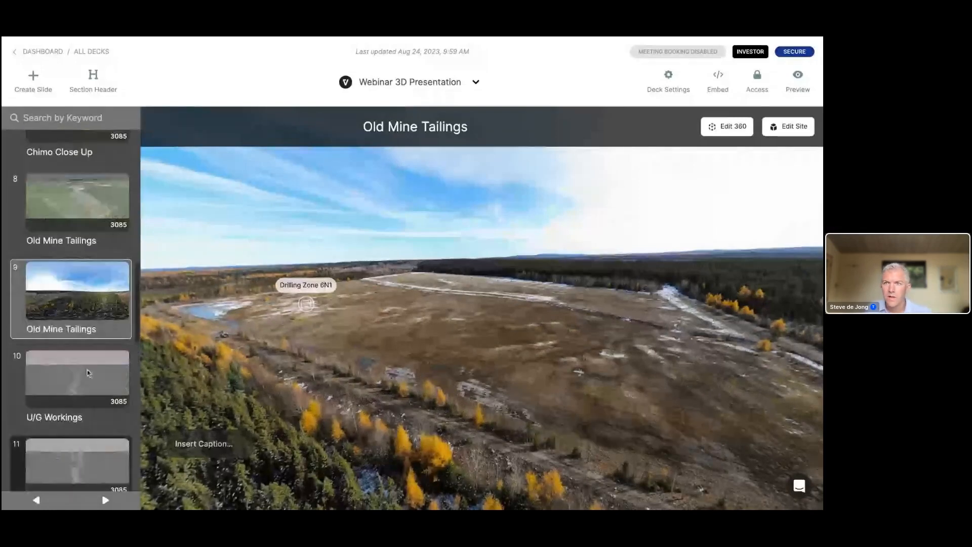
scroll(87, 369, "up", 2)
scroll(87, 372, "up", 15)
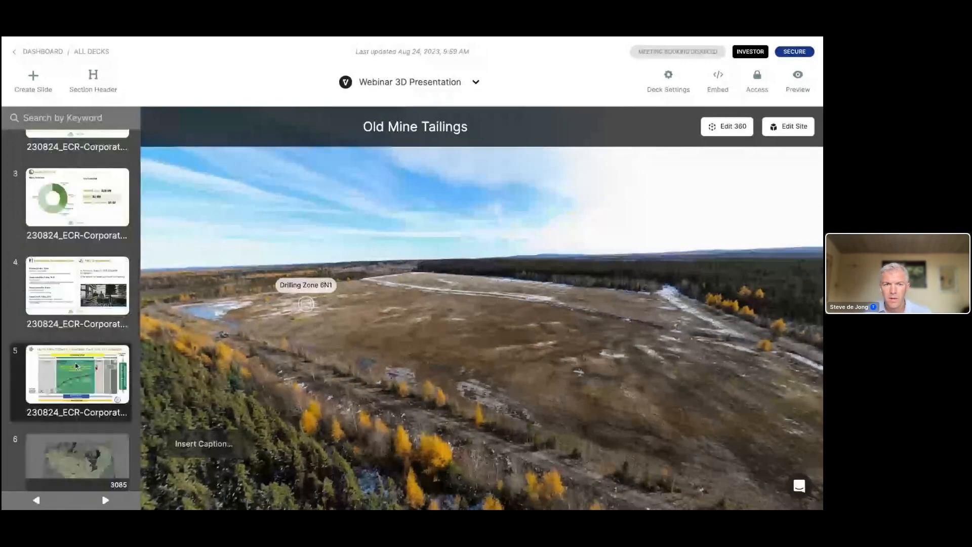
scroll(79, 365, "up", 4)
scroll(81, 366, "up", 1)
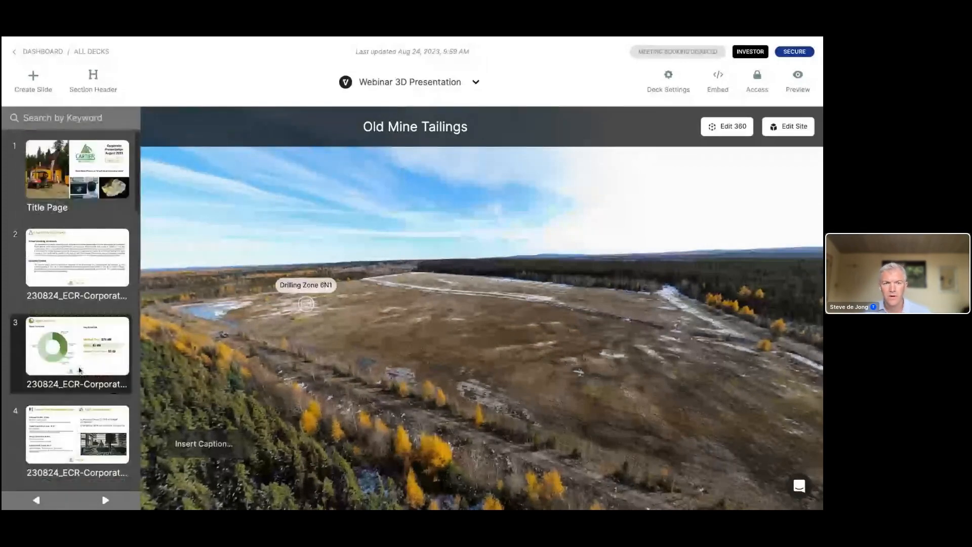
scroll(79, 370, "down", 6)
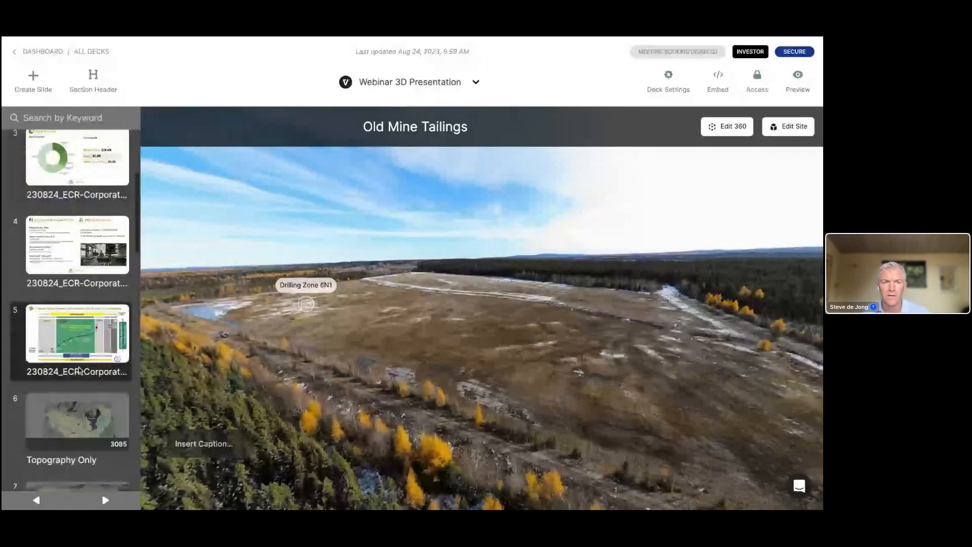
scroll(80, 370, "down", 3)
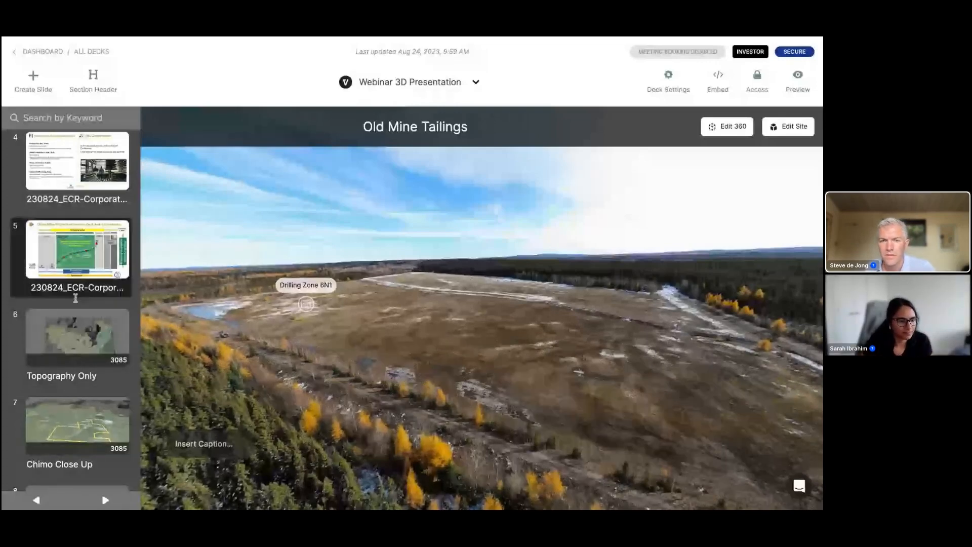
left_click(78, 334)
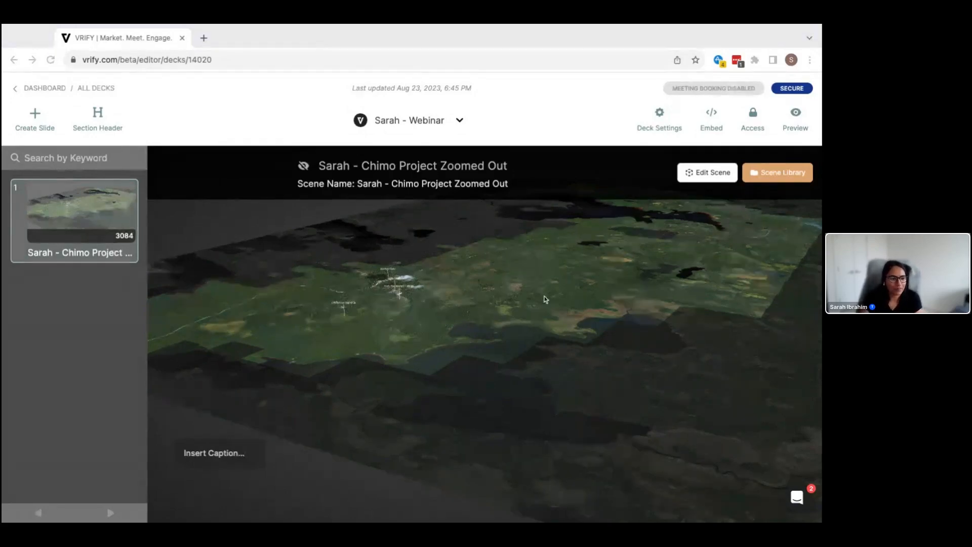
Open the Chimo Project Zoomed Out scene for editing and hide the Gold Structure object beneath the topography directly in the 3D view.
left_click(570, 312)
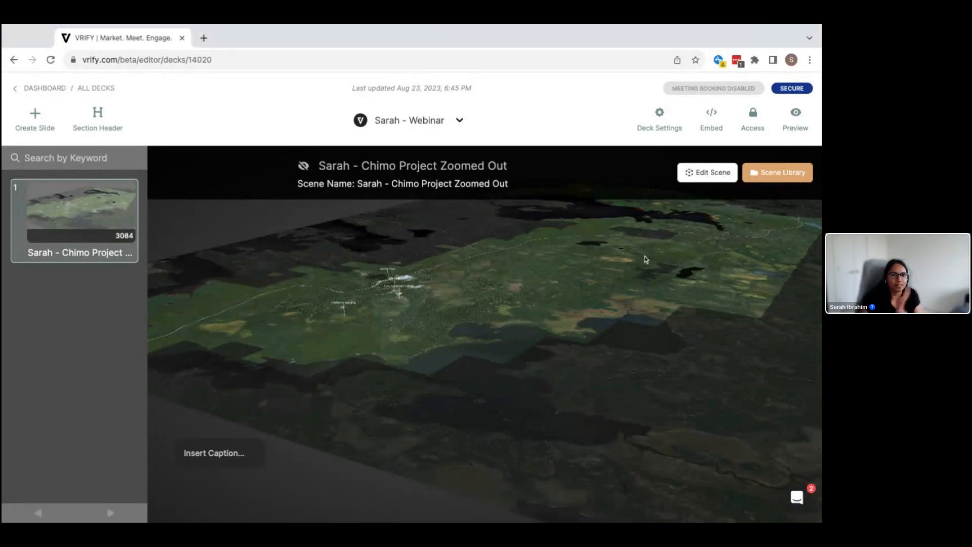
left_click(682, 181)
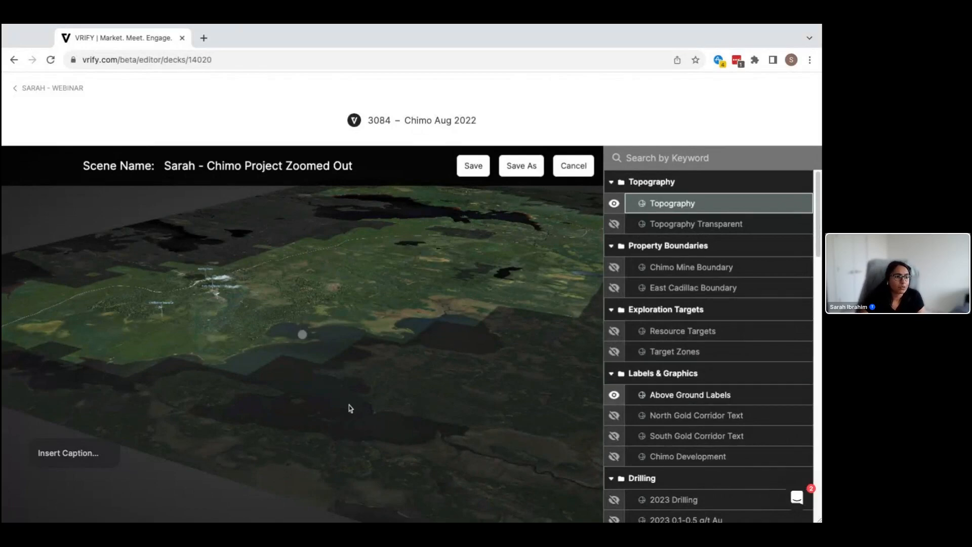
left_click_drag(349, 408, 230, 381)
scroll(230, 382, "up", 3)
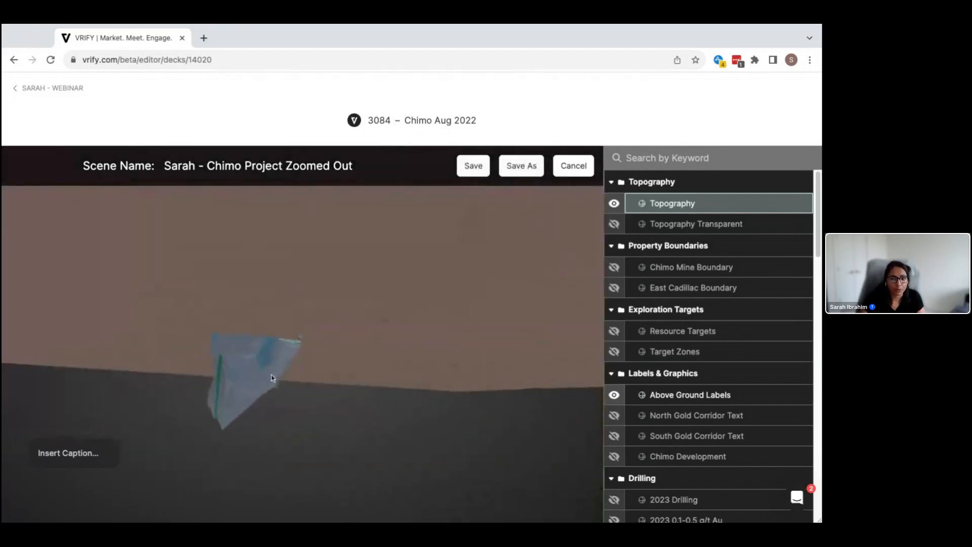
right_click(259, 378)
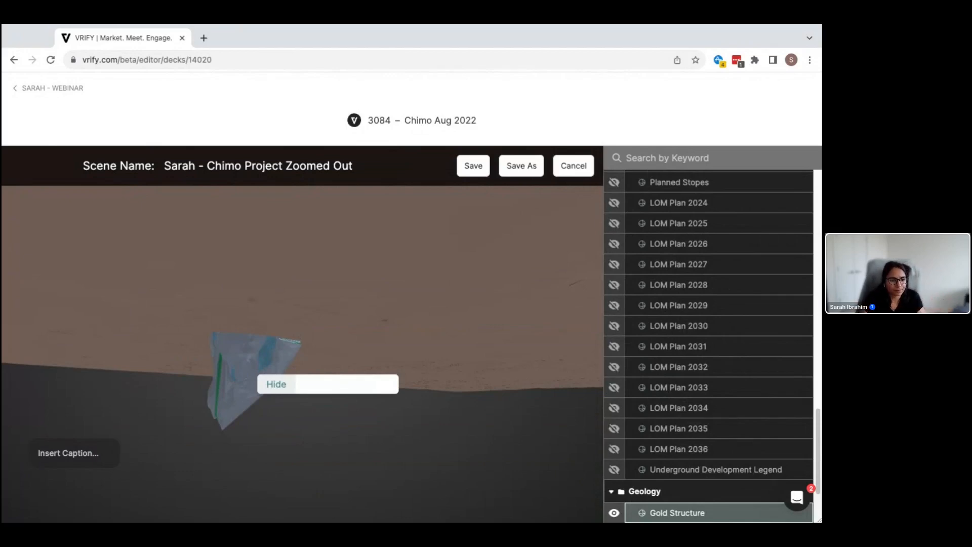
left_click(276, 384)
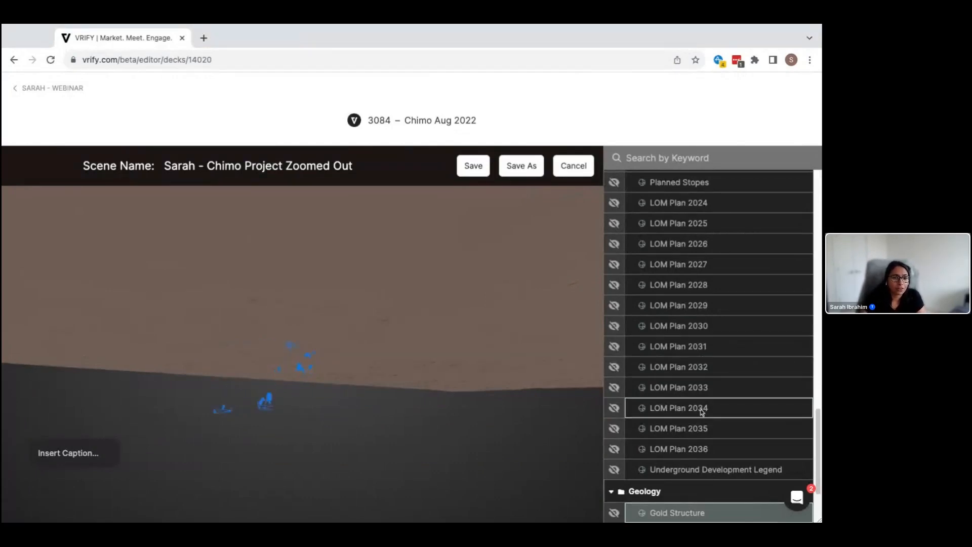
Focus the 3D viewer on the Topography layer to bring the whole terrain back into view.
scroll(700, 412, "up", 19)
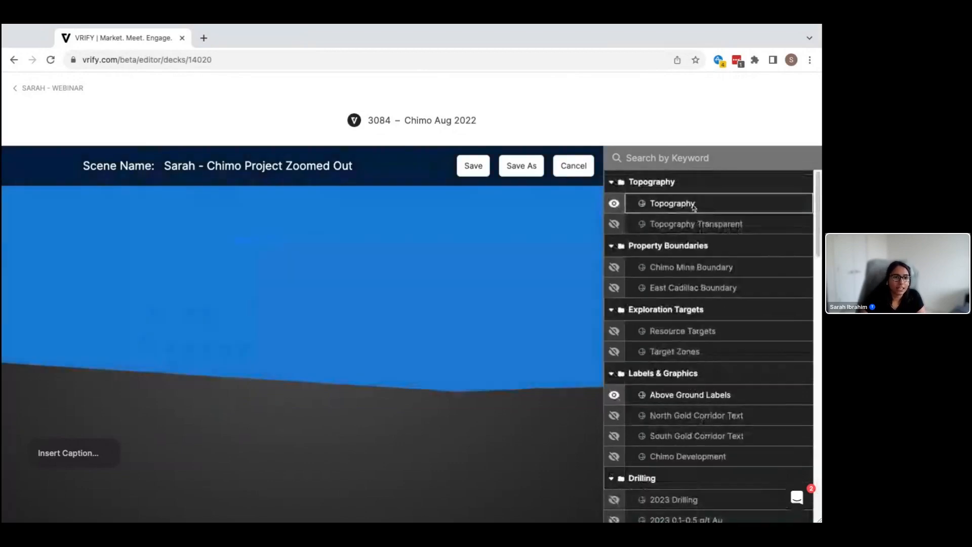
right_click(694, 205)
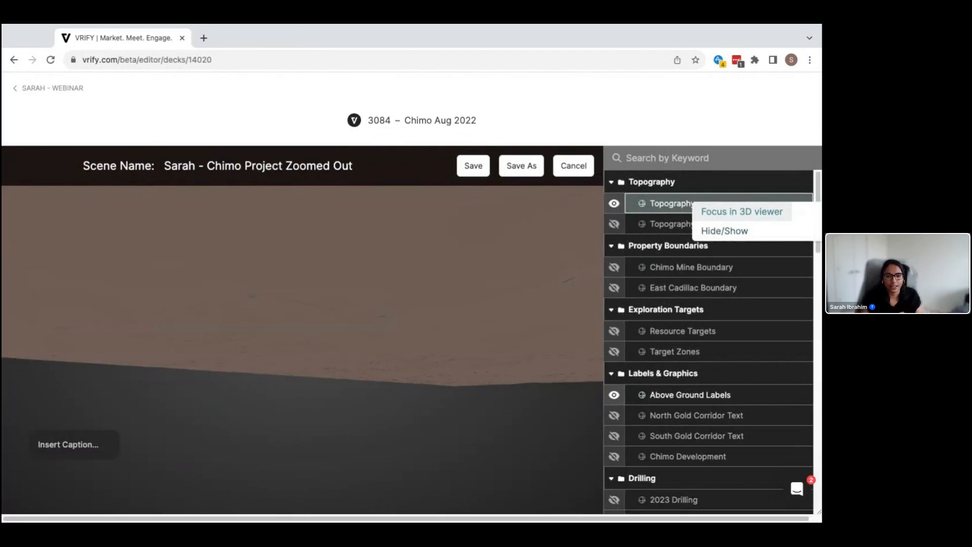
left_click(742, 211)
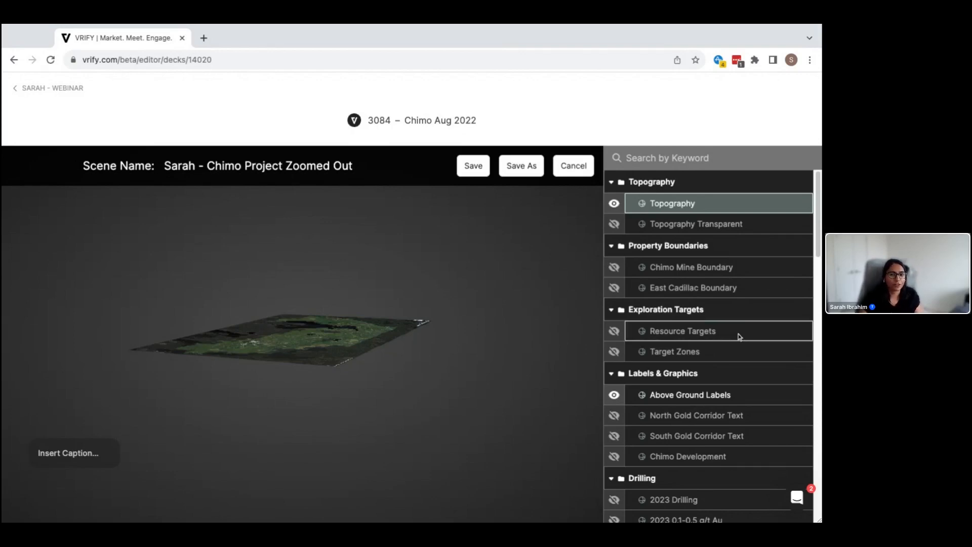
Select the layers from Topography through Target Zones plus North Gold Corridor Text, and open their shared visibility option.
left_click(713, 353, "shift")
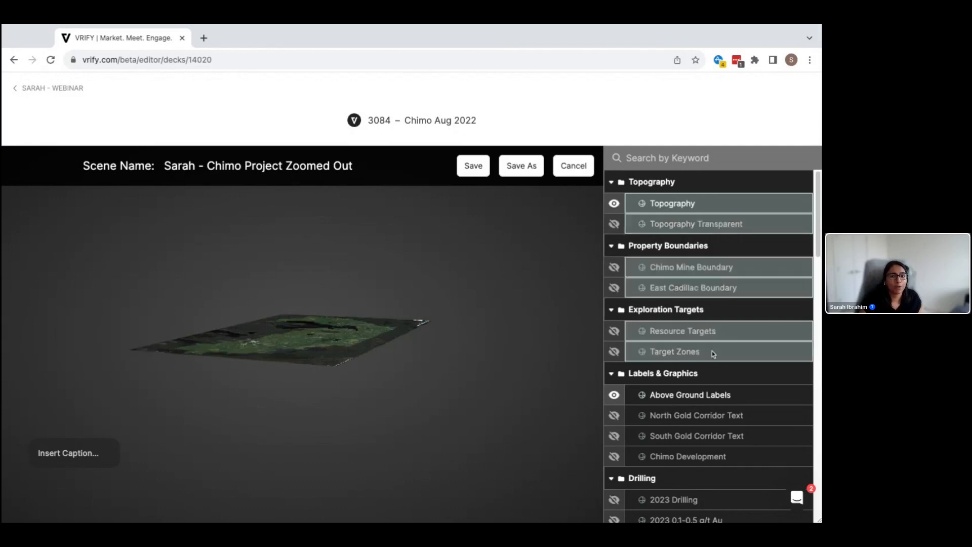
left_click(721, 416, "ctrl")
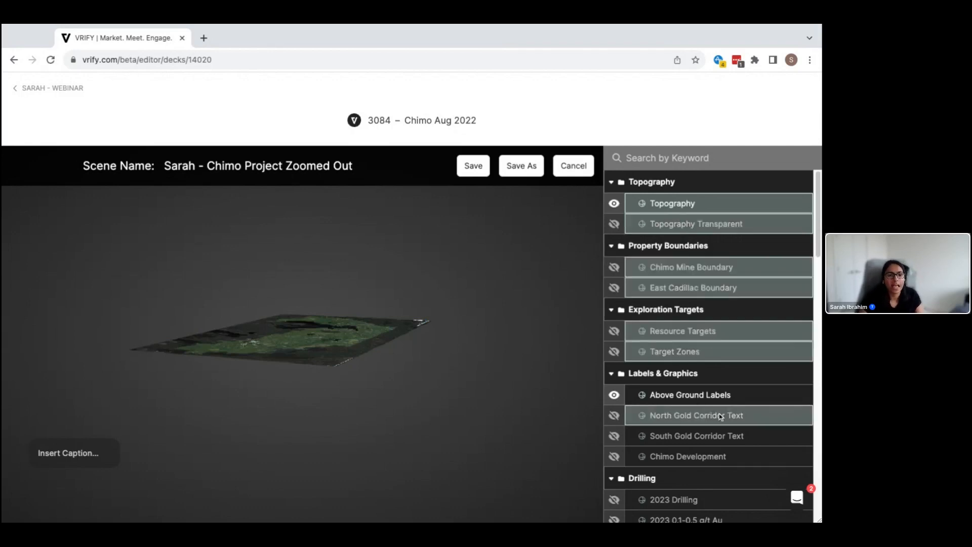
right_click(669, 413)
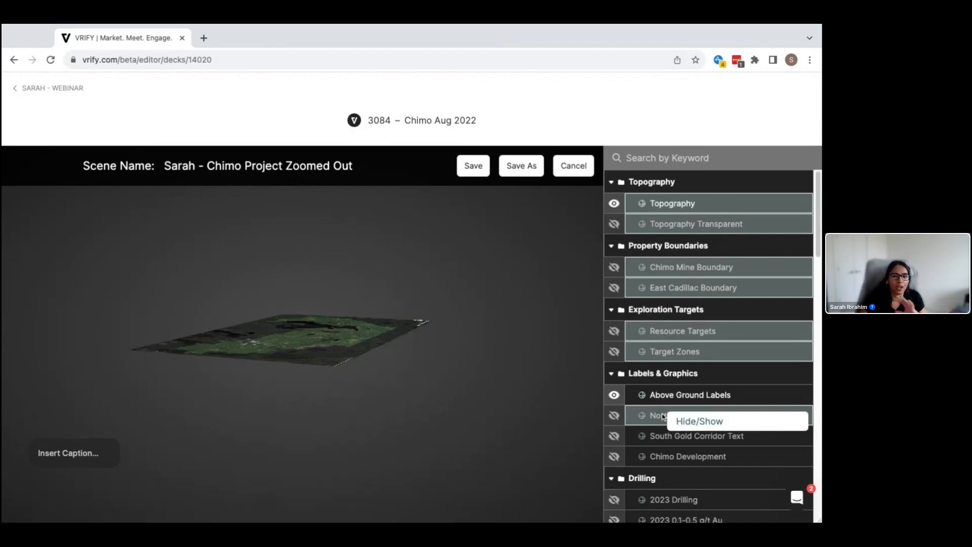
left_click(679, 348)
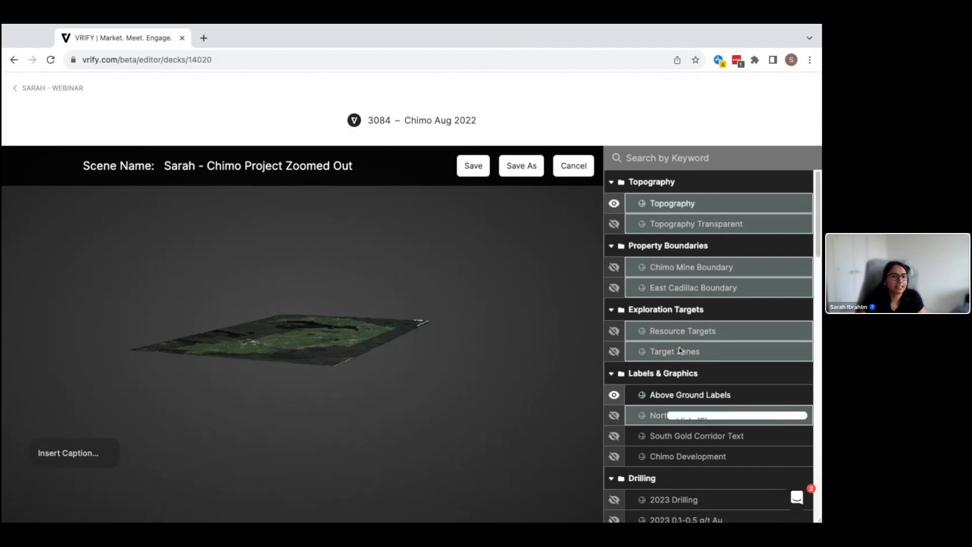
left_click(683, 208)
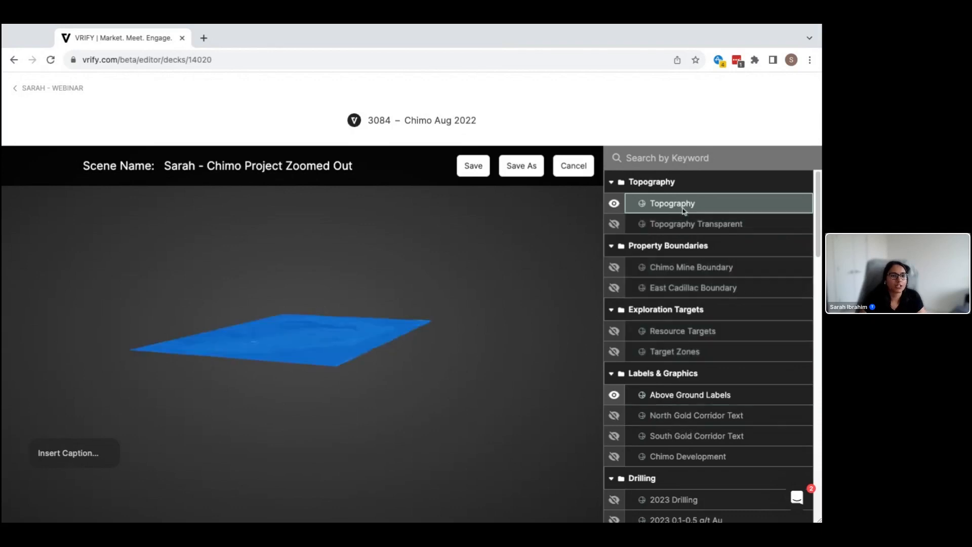
Hide all layers in the Topography folder, and show both Topography and Topography Transparent.
right_click(667, 178)
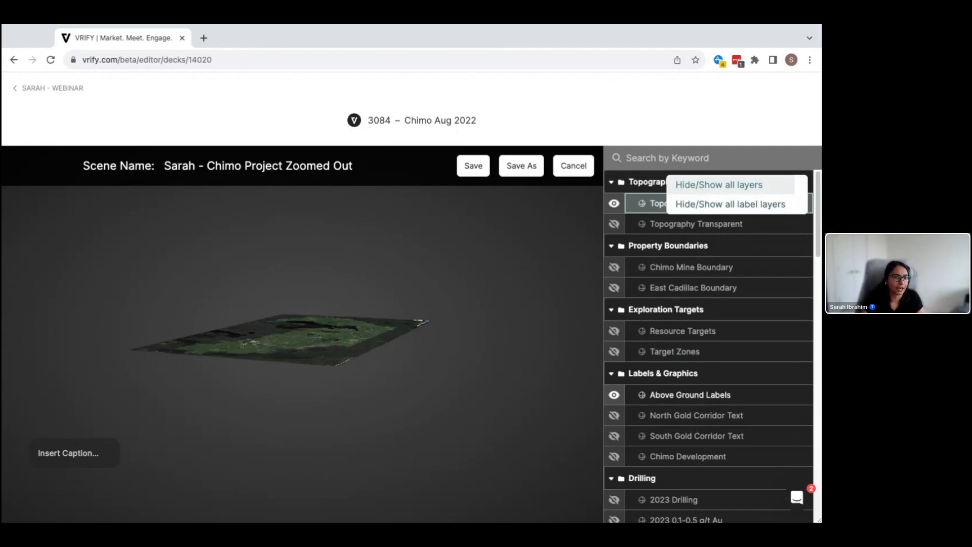
left_click(719, 185)
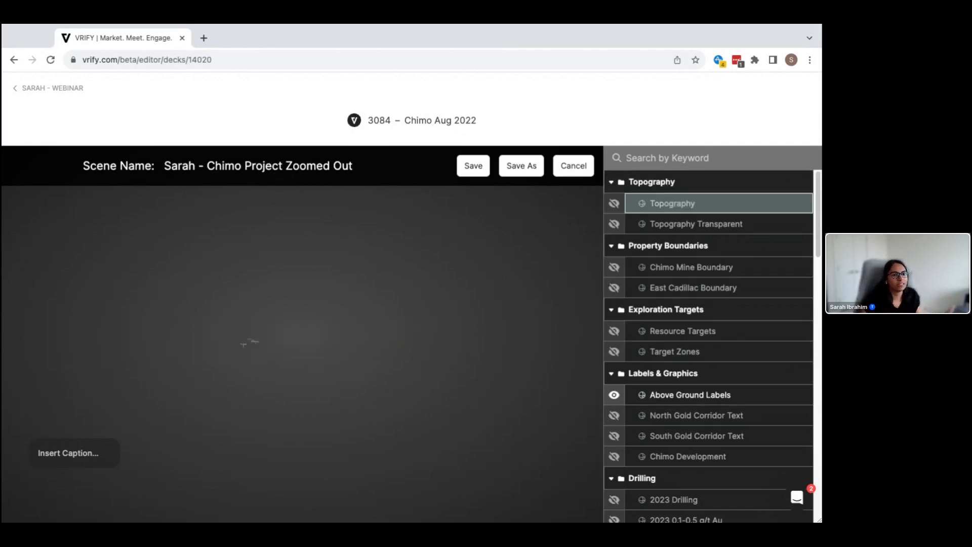
right_click(684, 203)
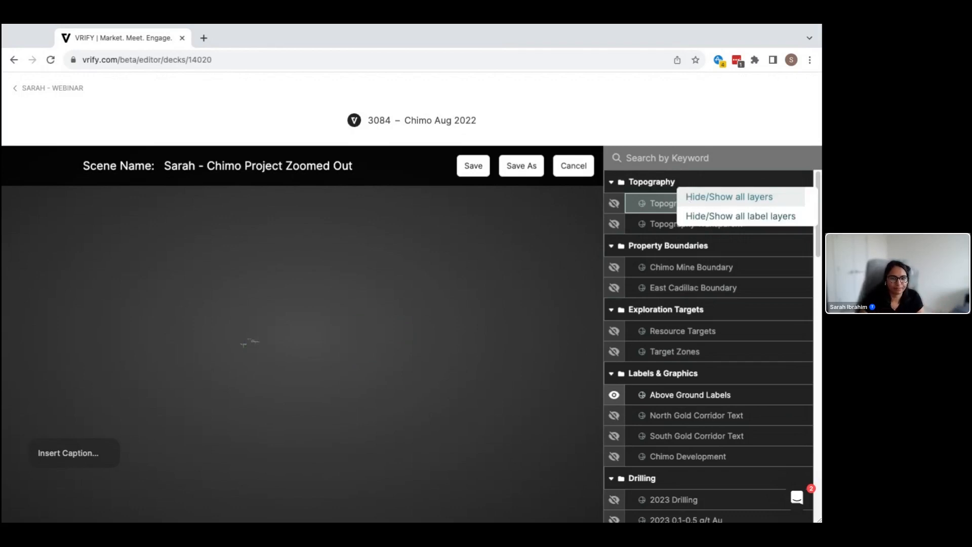
left_click(729, 196)
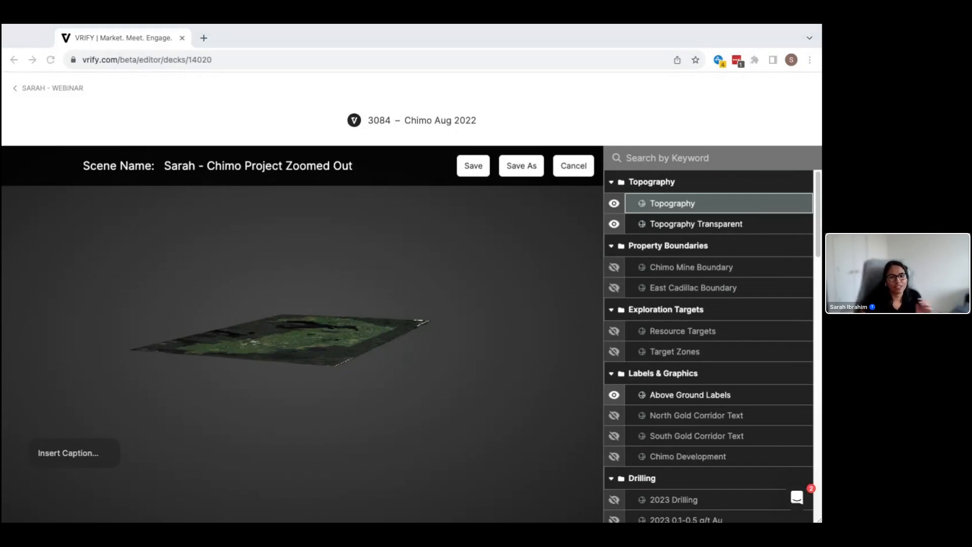
Examine the topography from above and nearly edge-on, and close up along the above-ground labels around Old Shaft and Access Road.
left_click_drag(339, 351, 477, 368)
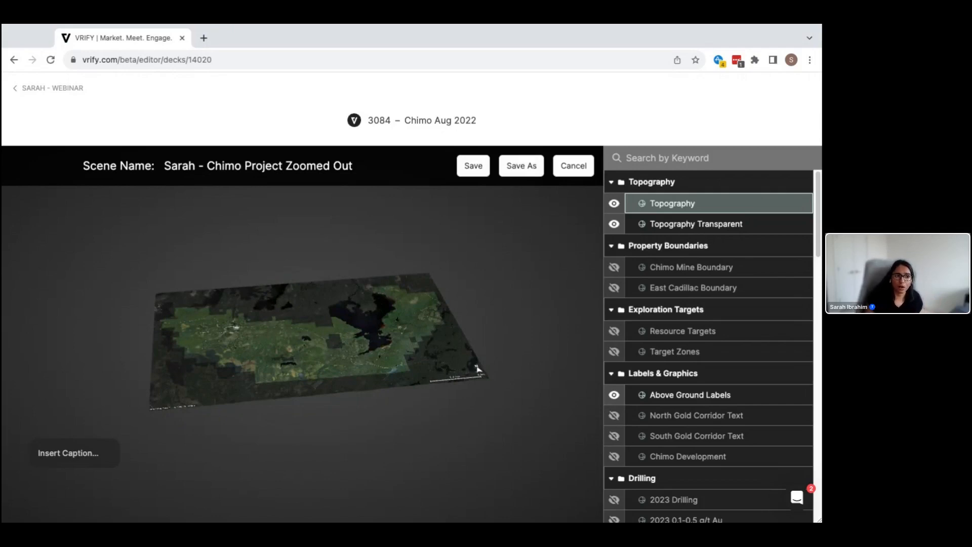
left_click_drag(327, 357, 306, 335)
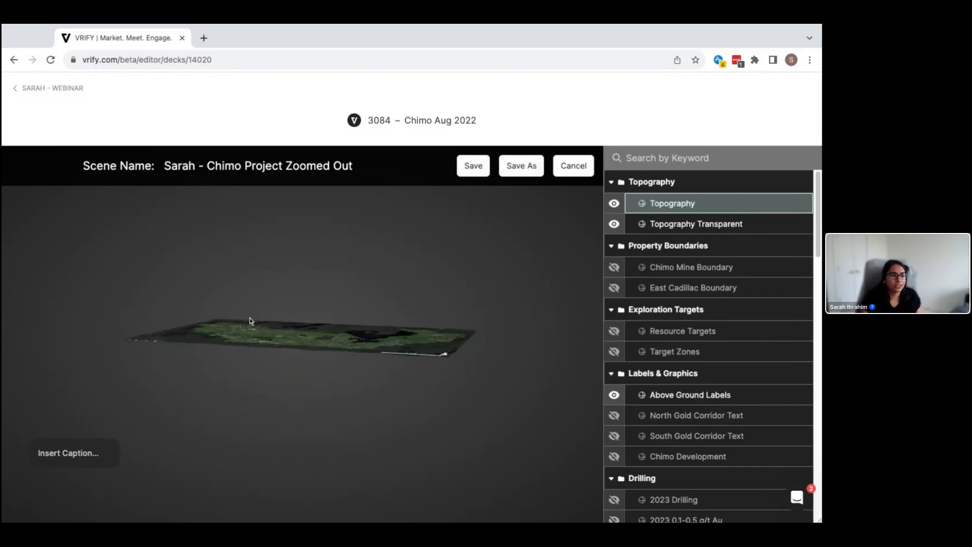
left_click_drag(254, 326, 247, 327)
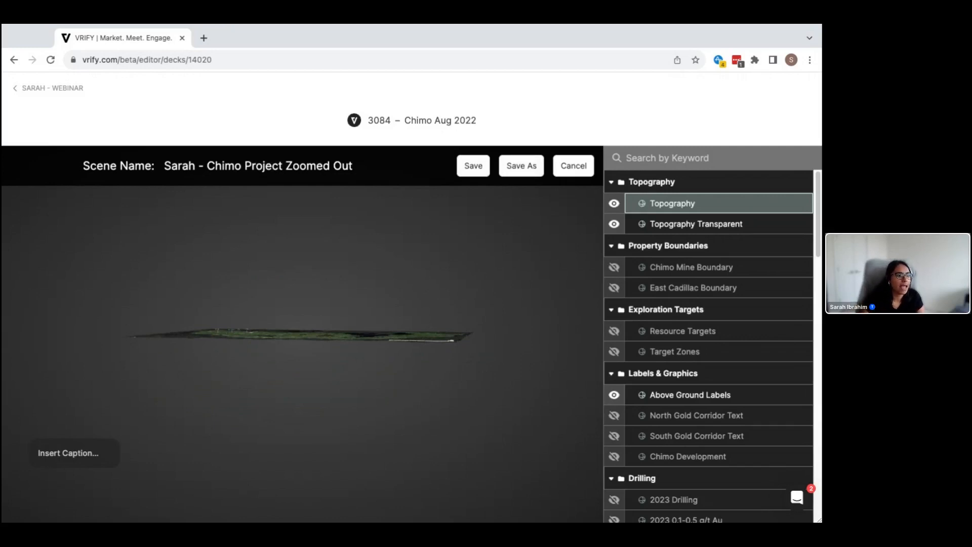
scroll(302, 335, "up", 8)
scroll(206, 330, "up", 5)
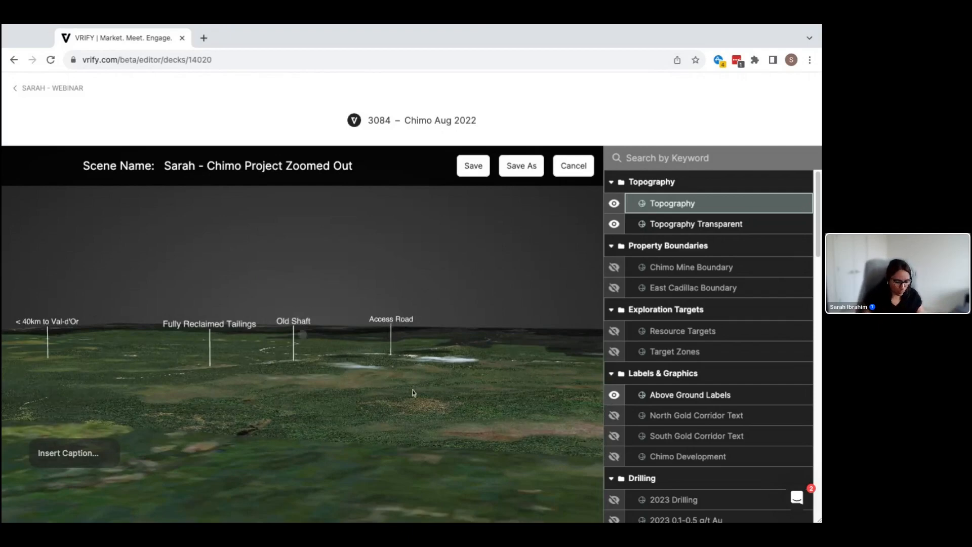
right_click_drag(413, 393, 362, 389)
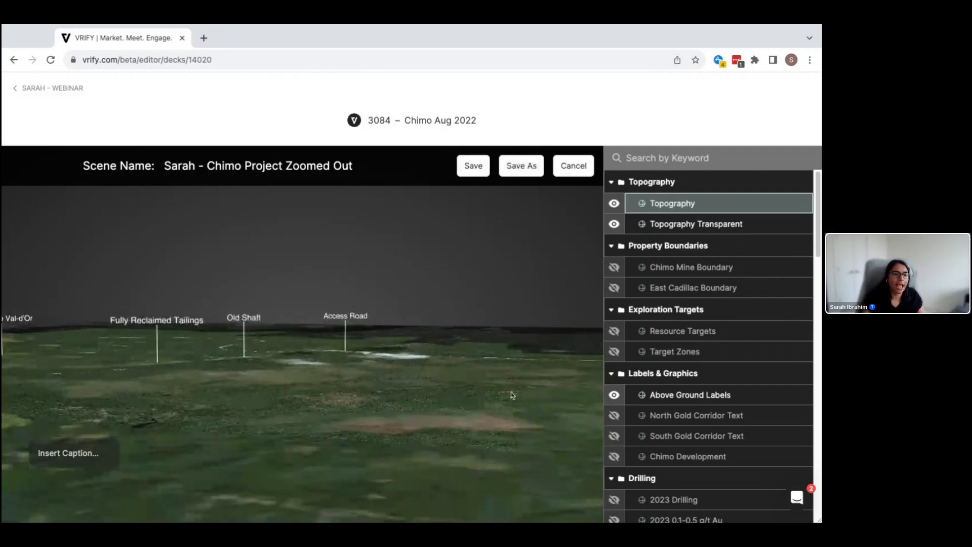
right_click_drag(522, 391, 434, 380)
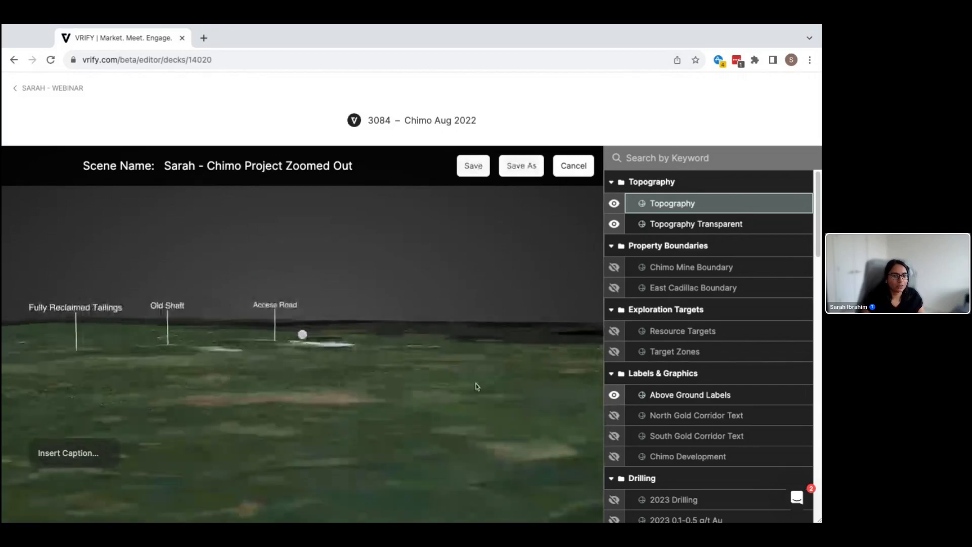
right_click_drag(524, 394, 272, 336)
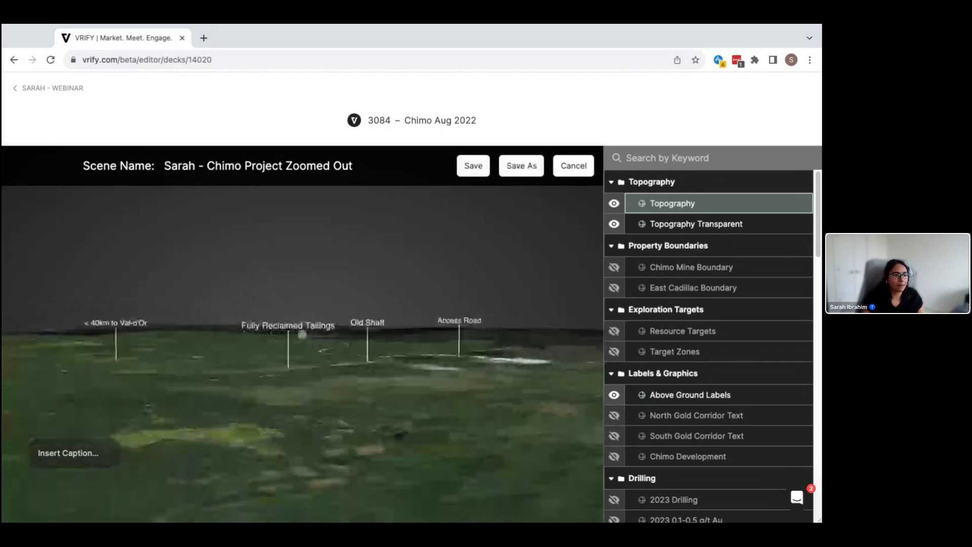